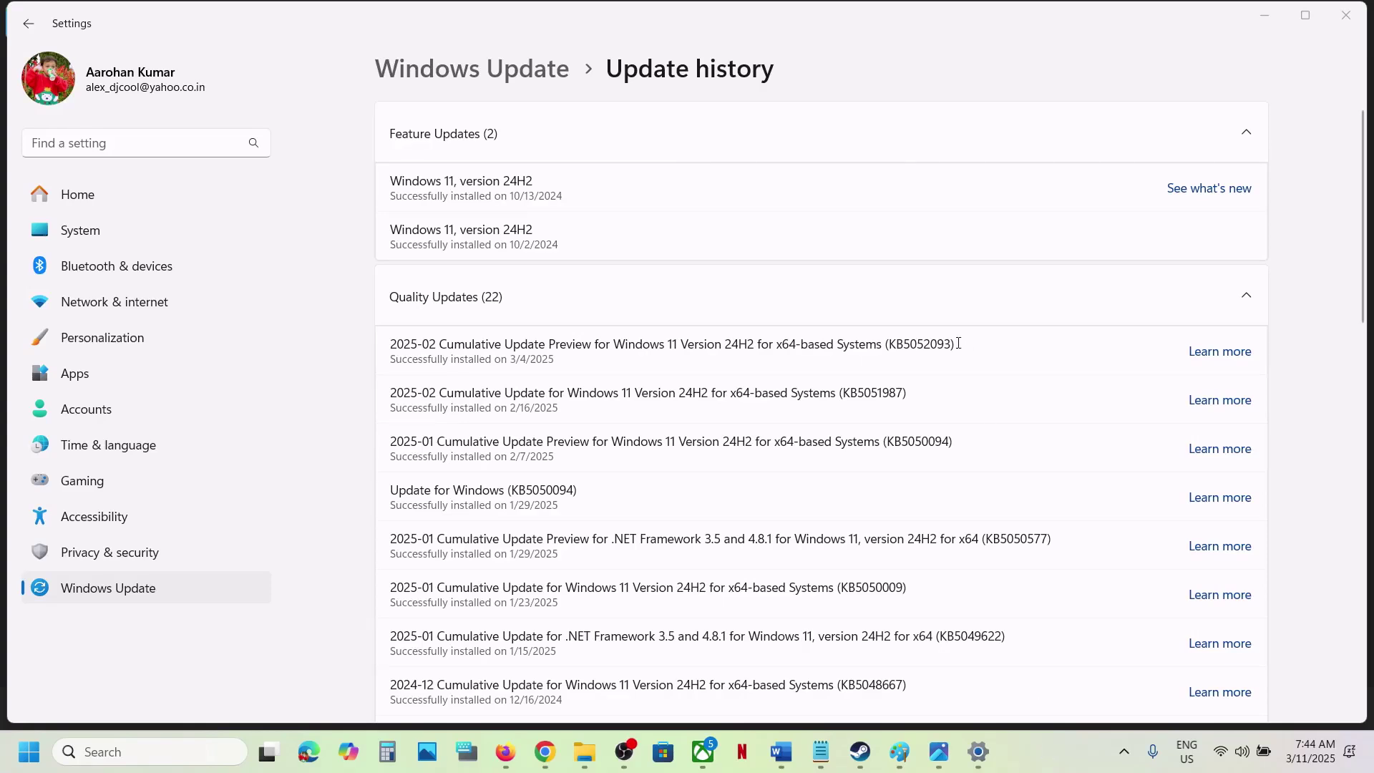
Match KB5052093 in Update history to the 0x80070003 error marked in the Word notes
double_click(926, 344)
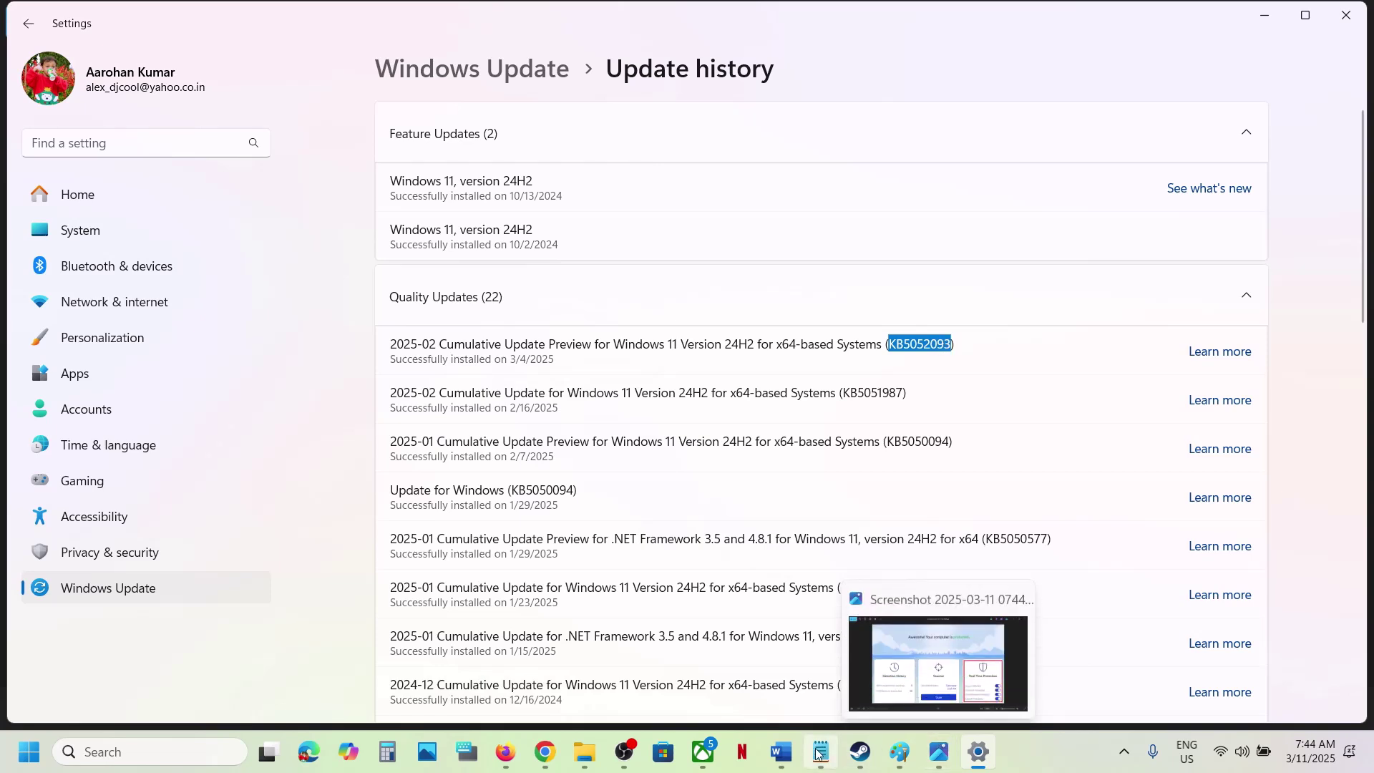
left_click(791, 752)
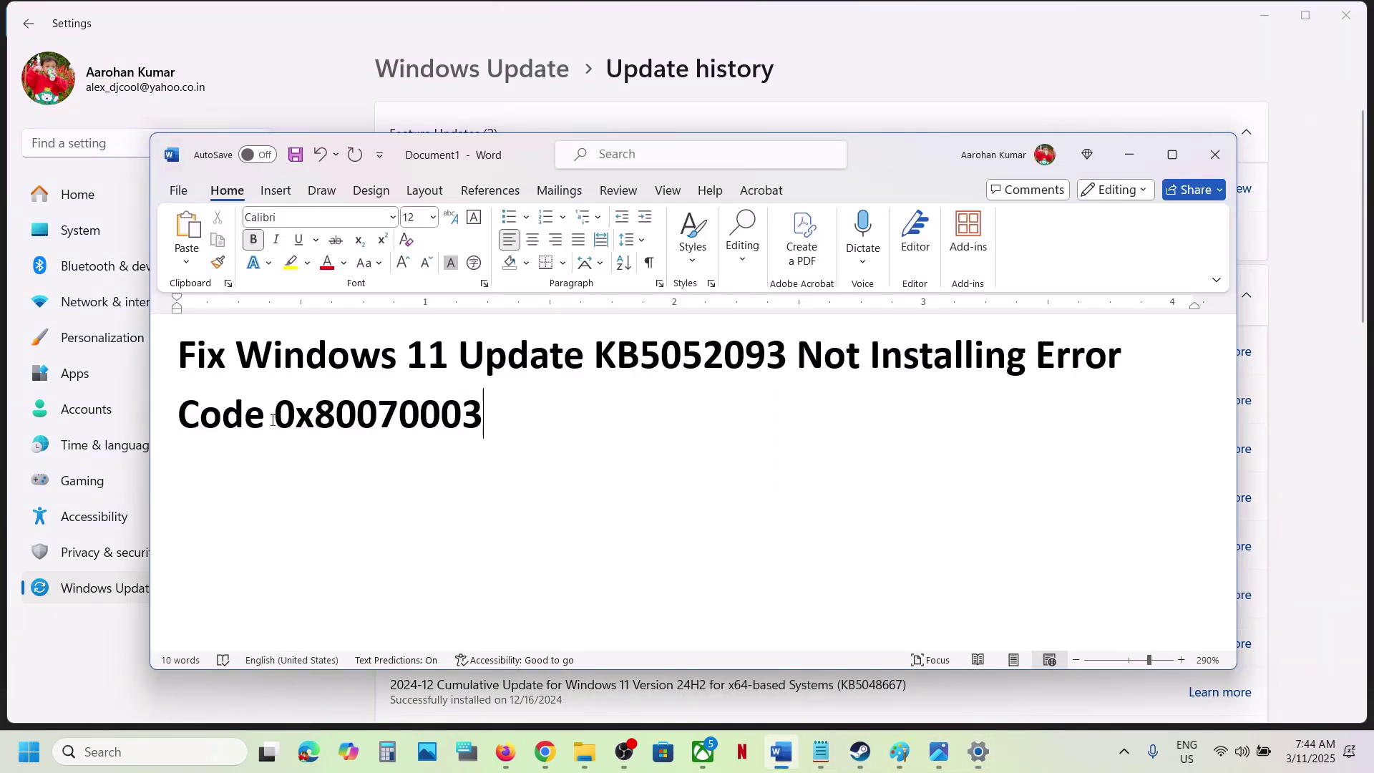
left_click_drag(280, 414, 476, 407)
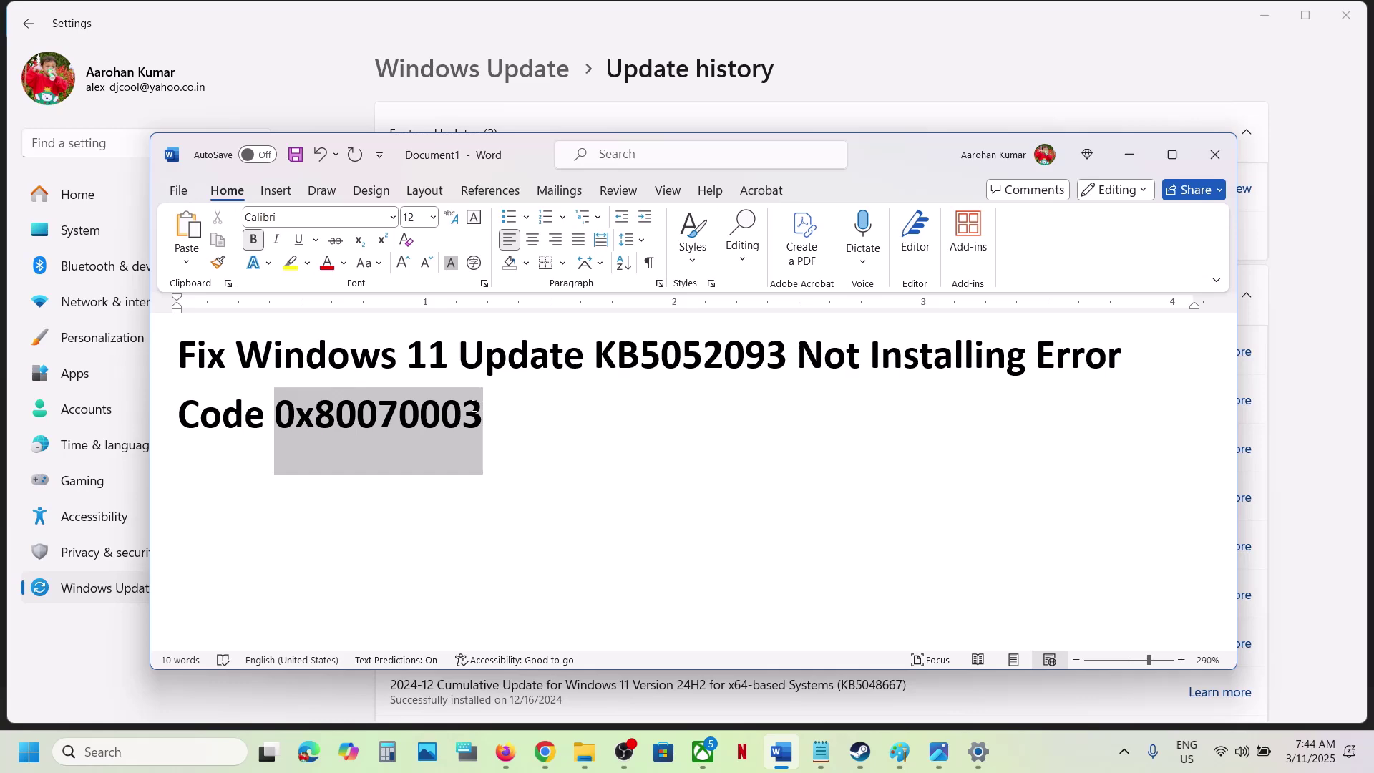
left_click(1142, 155)
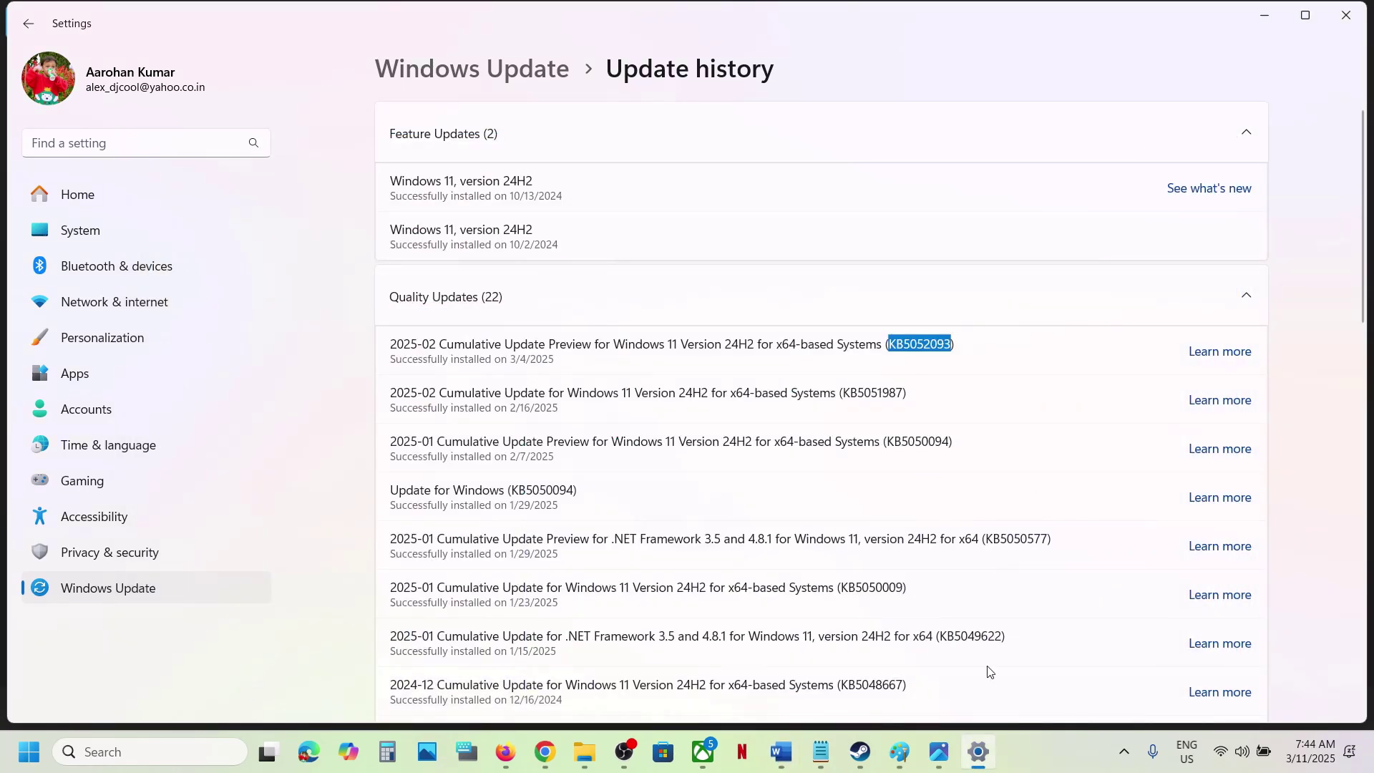
Review the Photos screenshot showing all real-time protections on, then minimize Photos
left_click(944, 752)
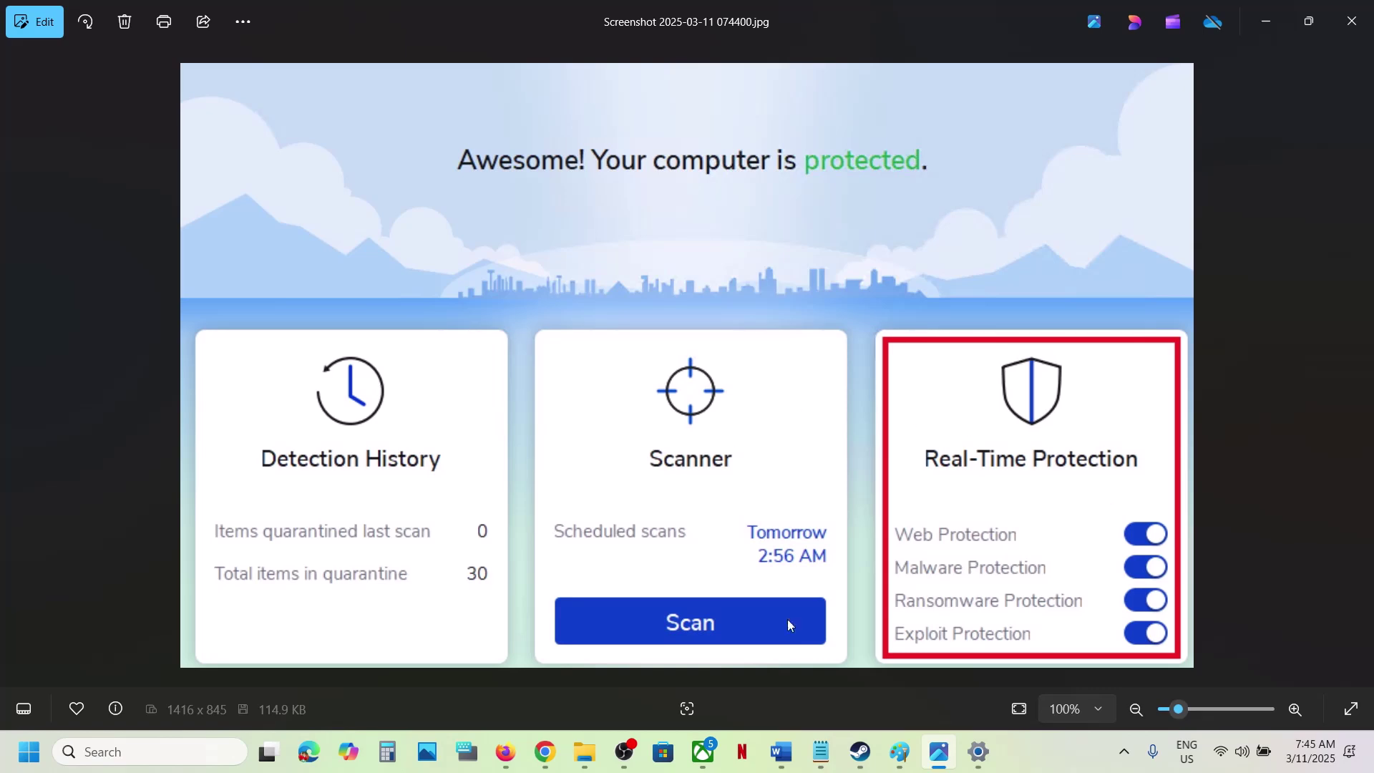
left_click(978, 751)
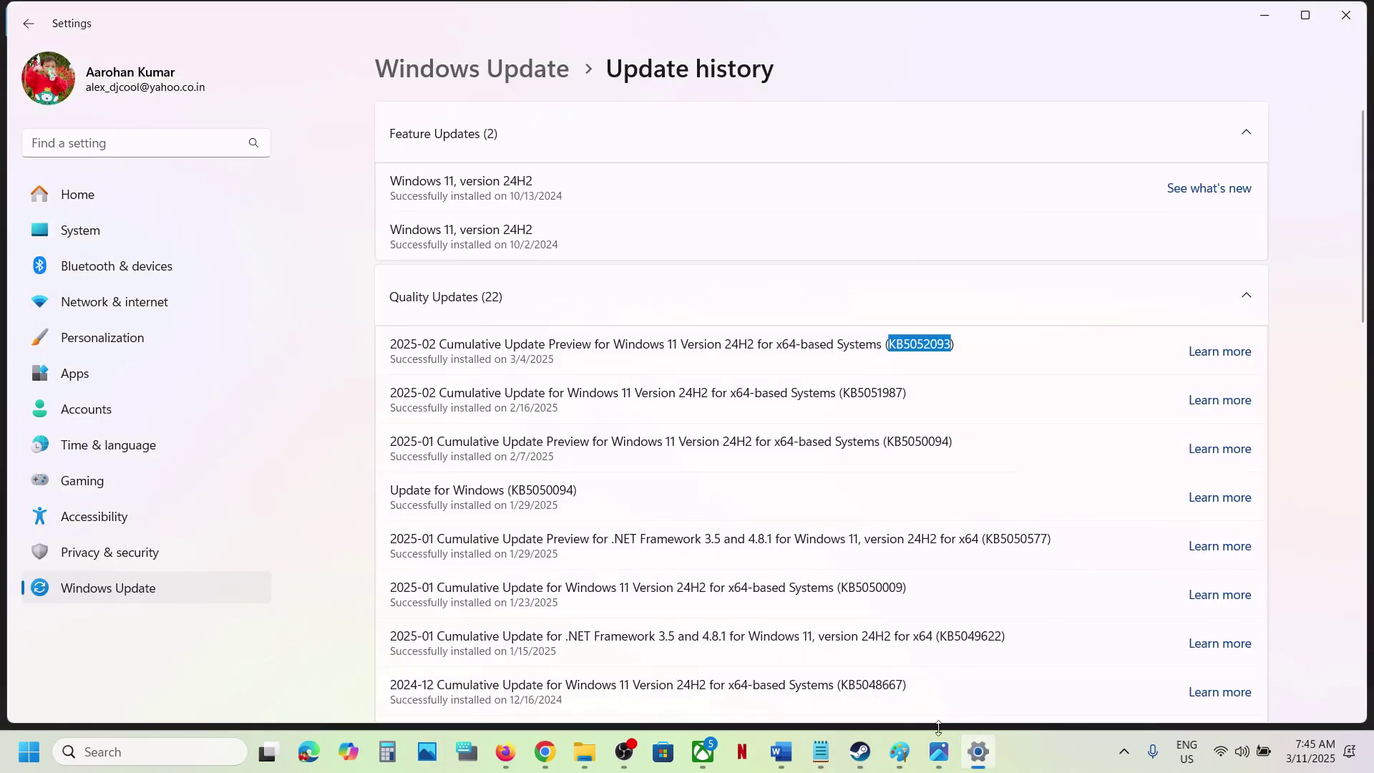
left_click(938, 752)
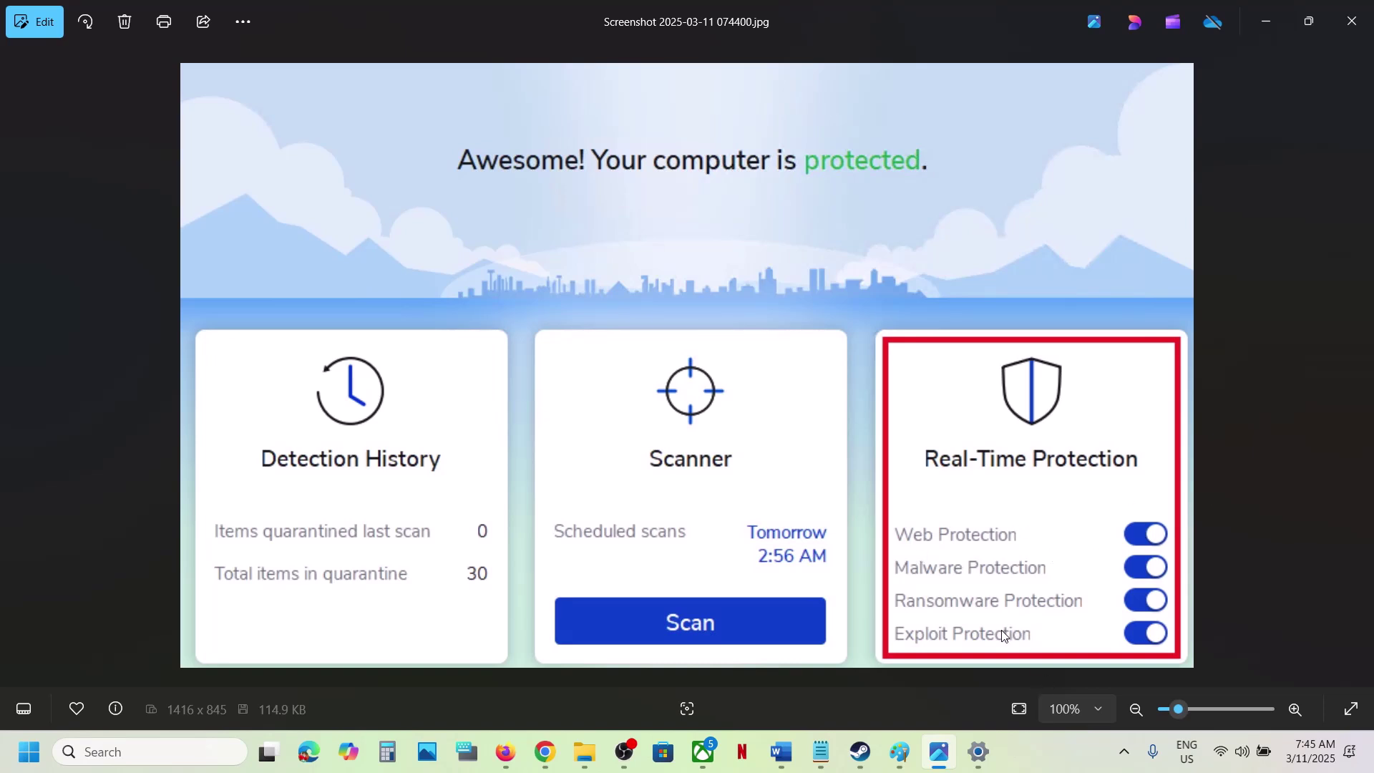
left_click(1014, 750)
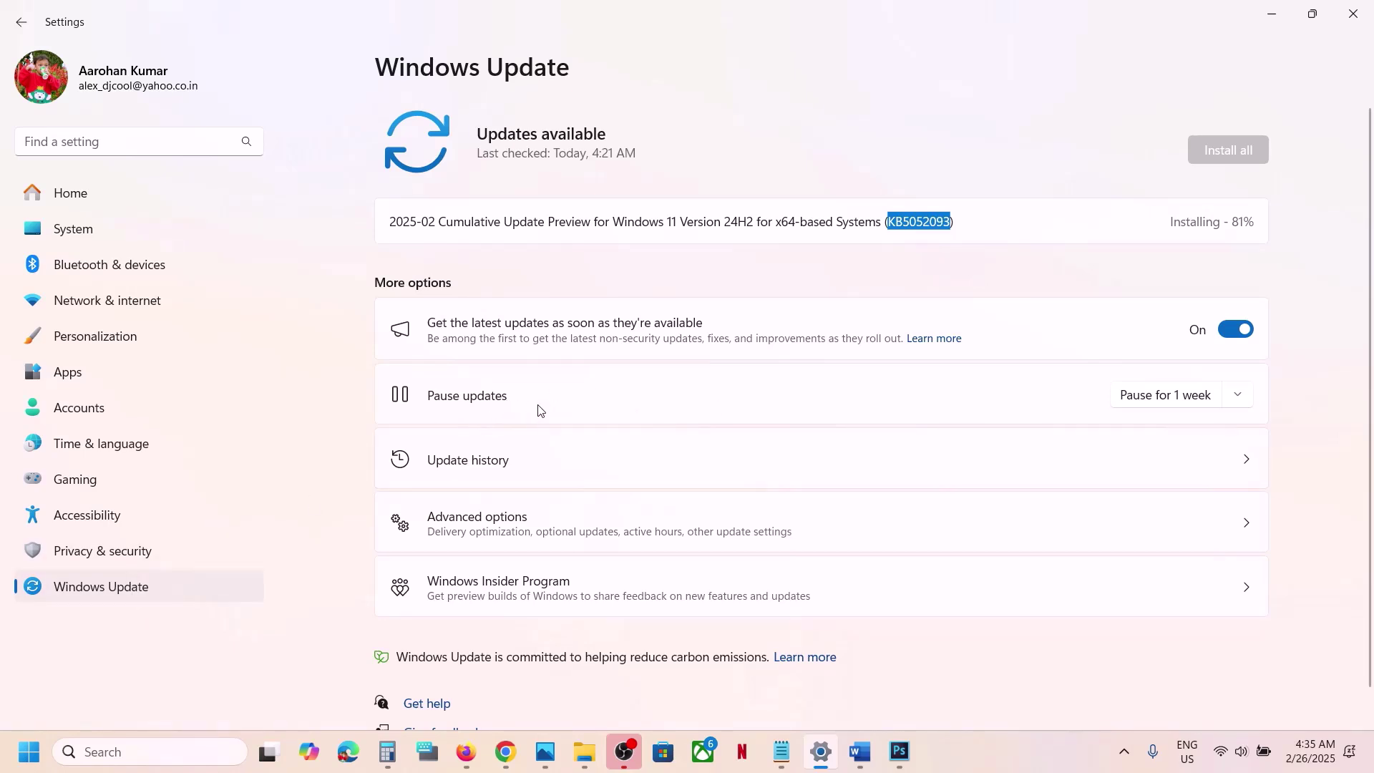
Pause Windows updates for 1 week, then resume them to restart the KB5052093 download
left_click(1240, 403)
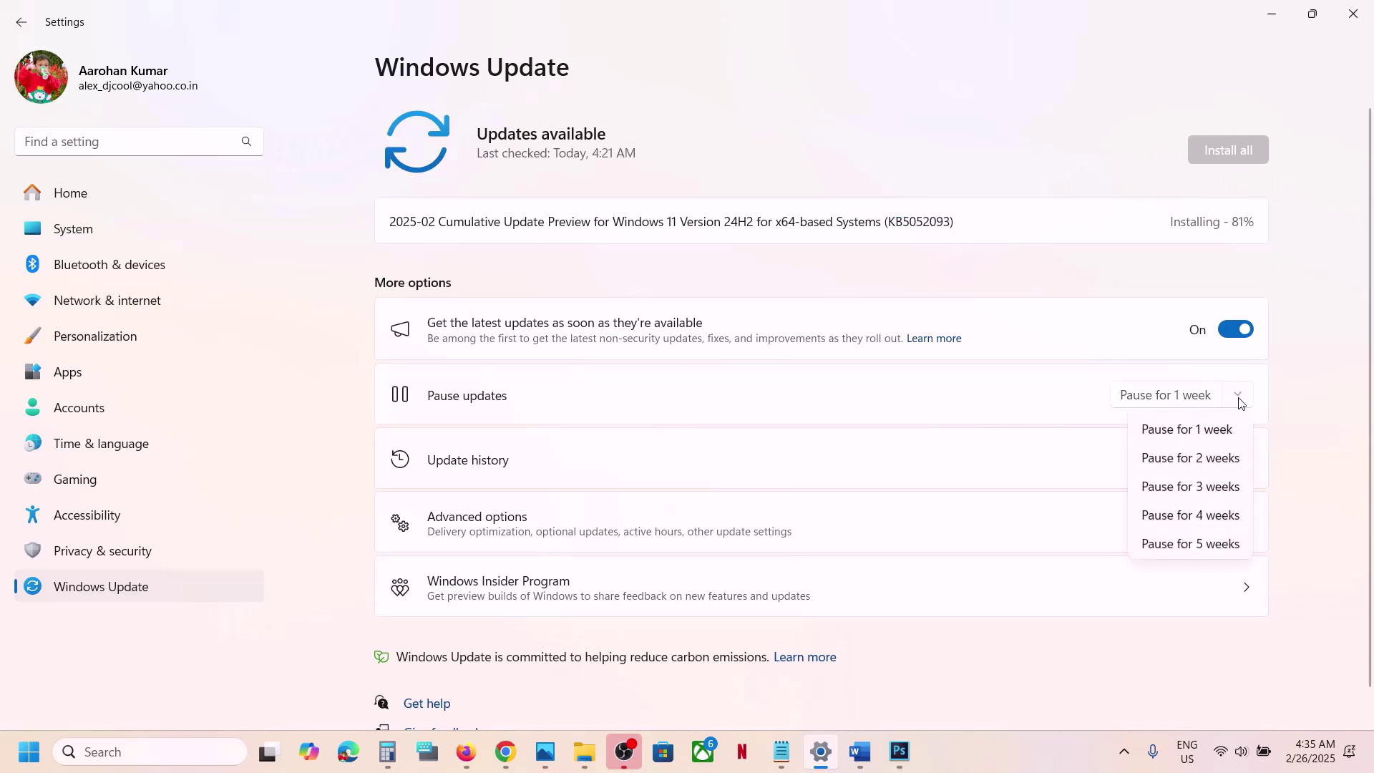
left_click(1204, 442)
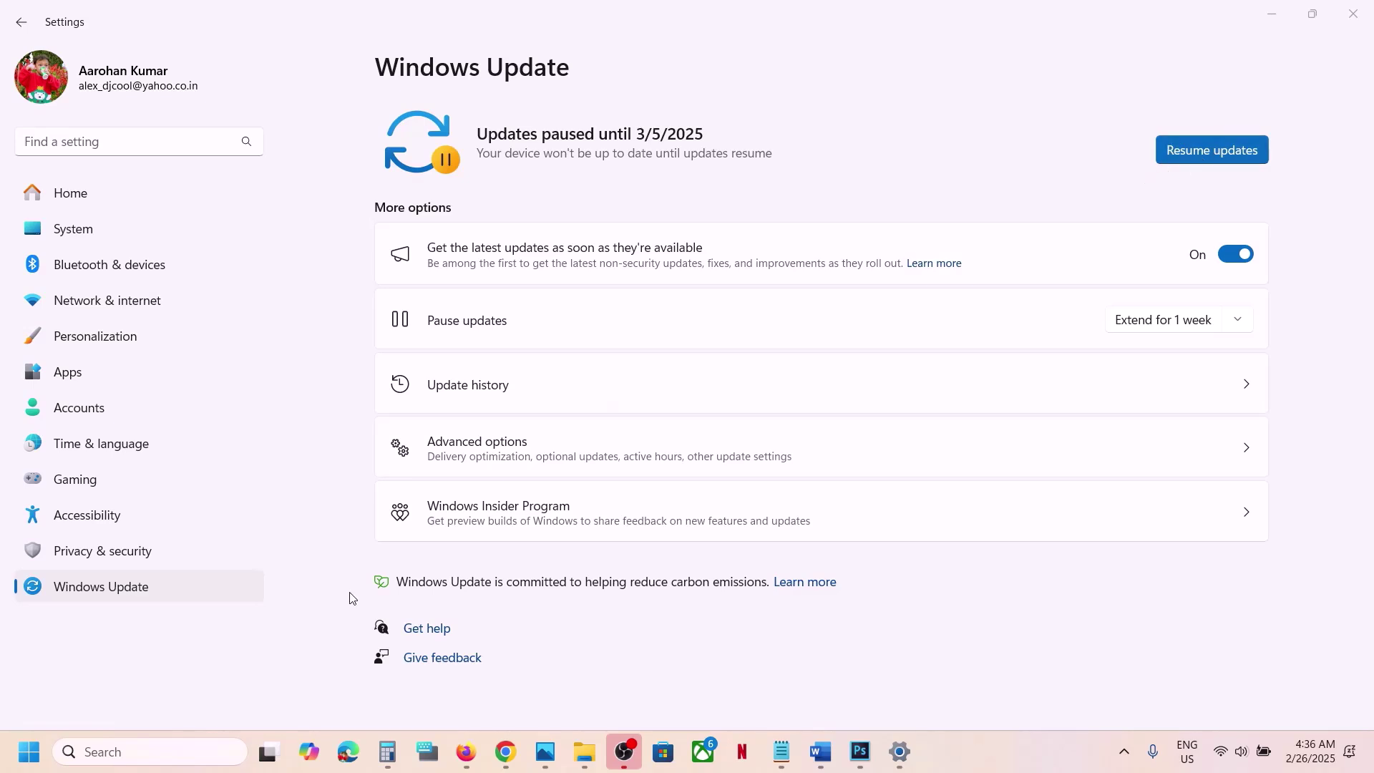
left_click(119, 595)
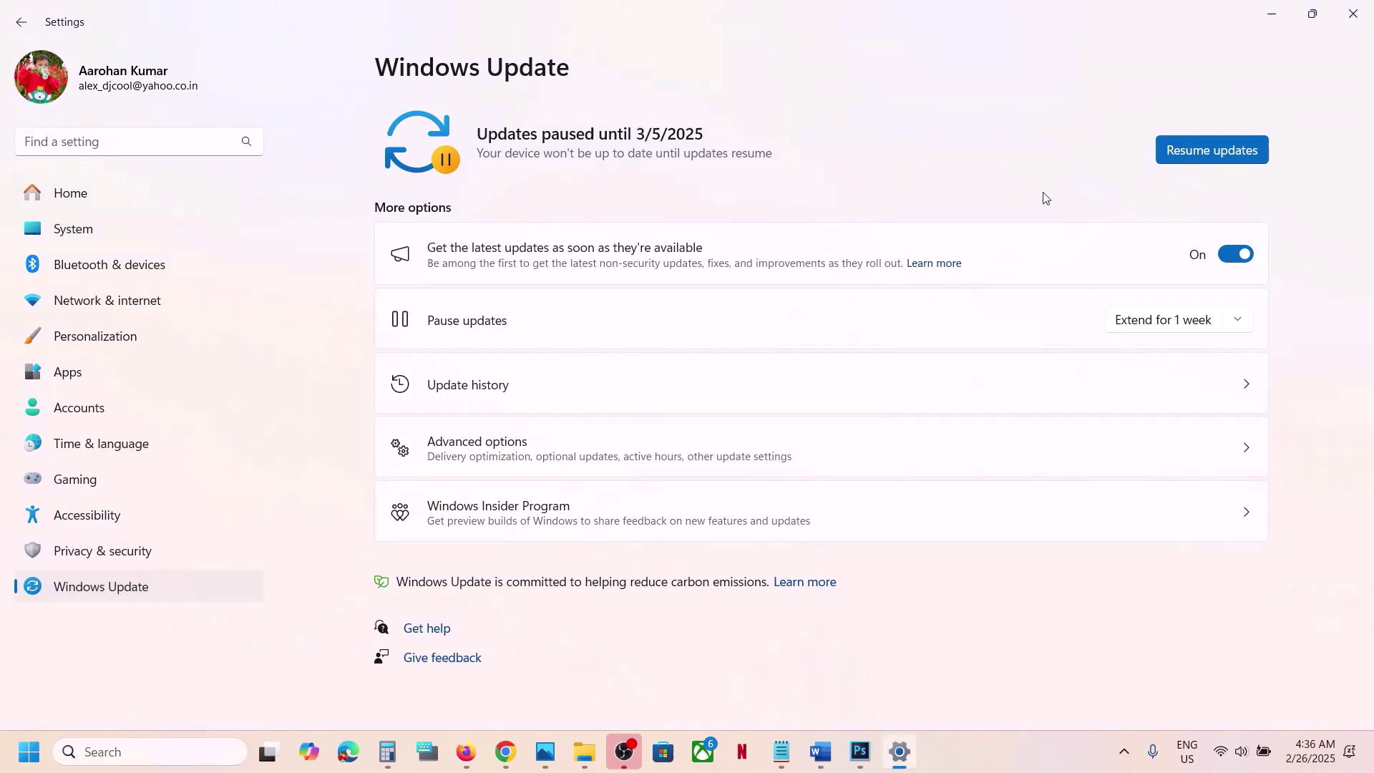
left_click(1232, 159)
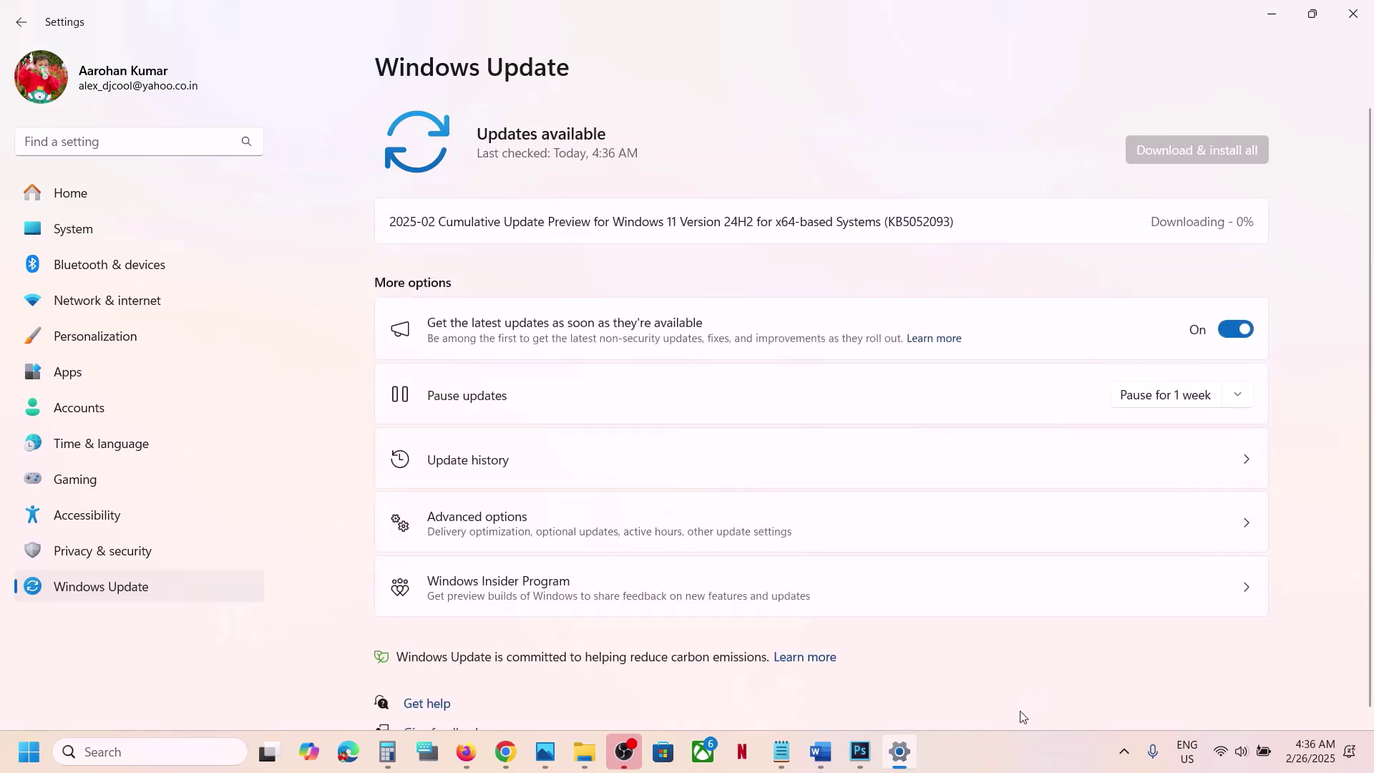
left_click(994, 753)
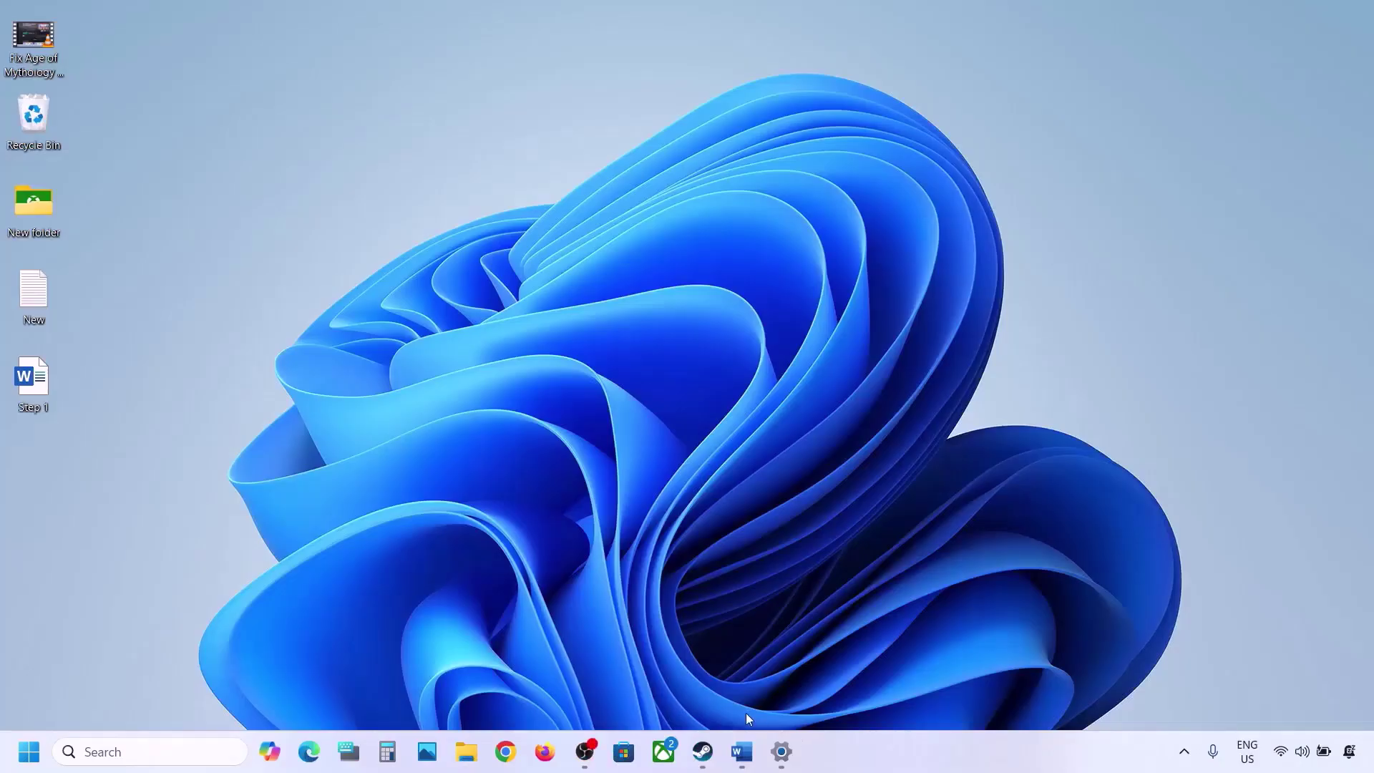
Mark the Start App Readiness Service step in Word and open the Services console
left_click(741, 752)
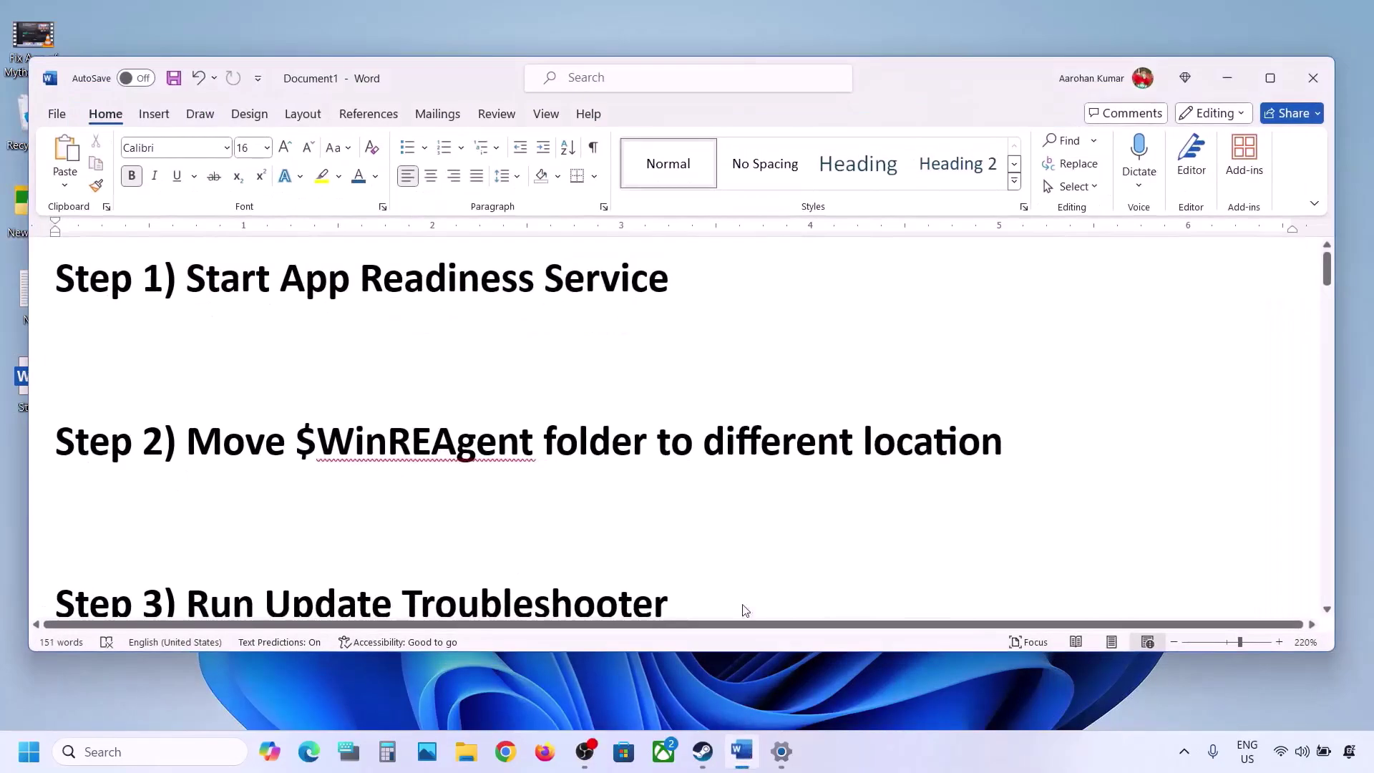
left_click_drag(188, 279, 677, 287)
left_click(1226, 80)
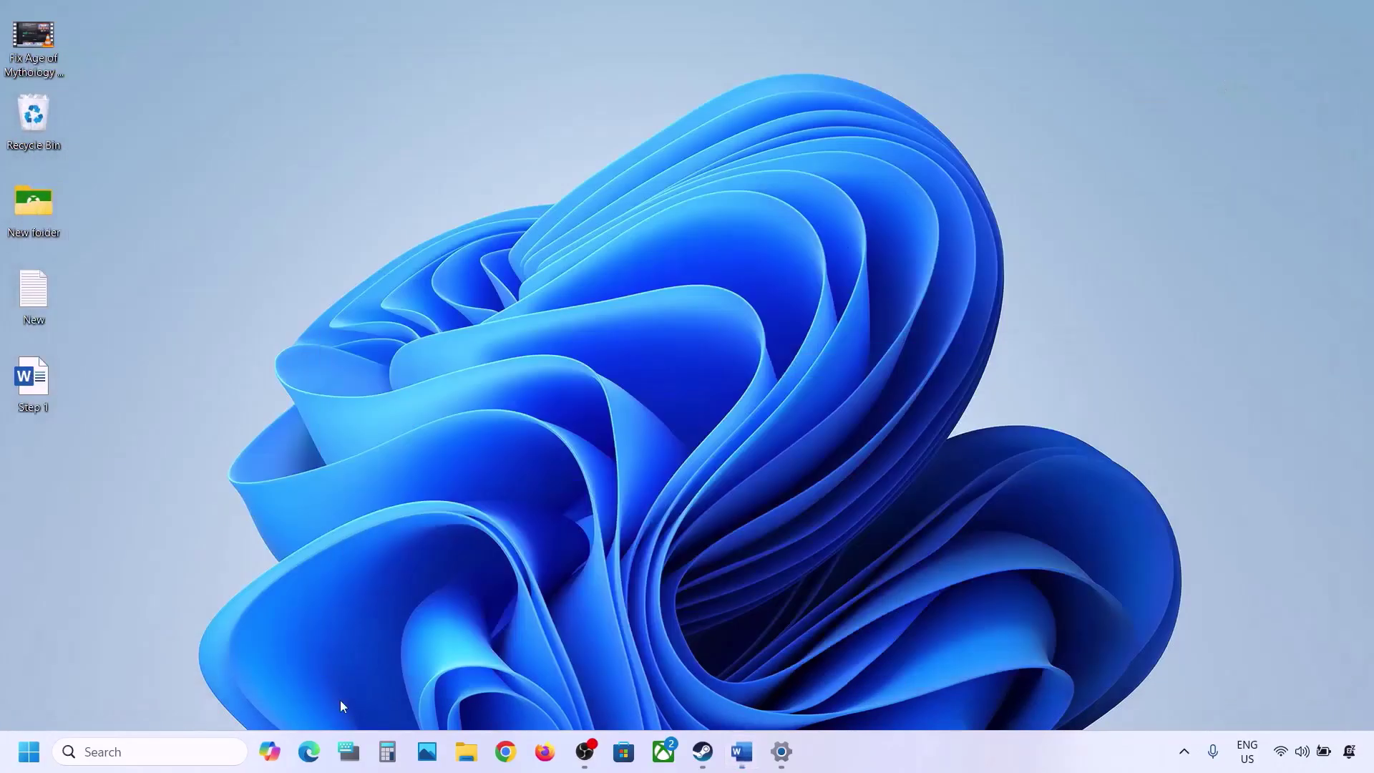
left_click(203, 751)
type("services")
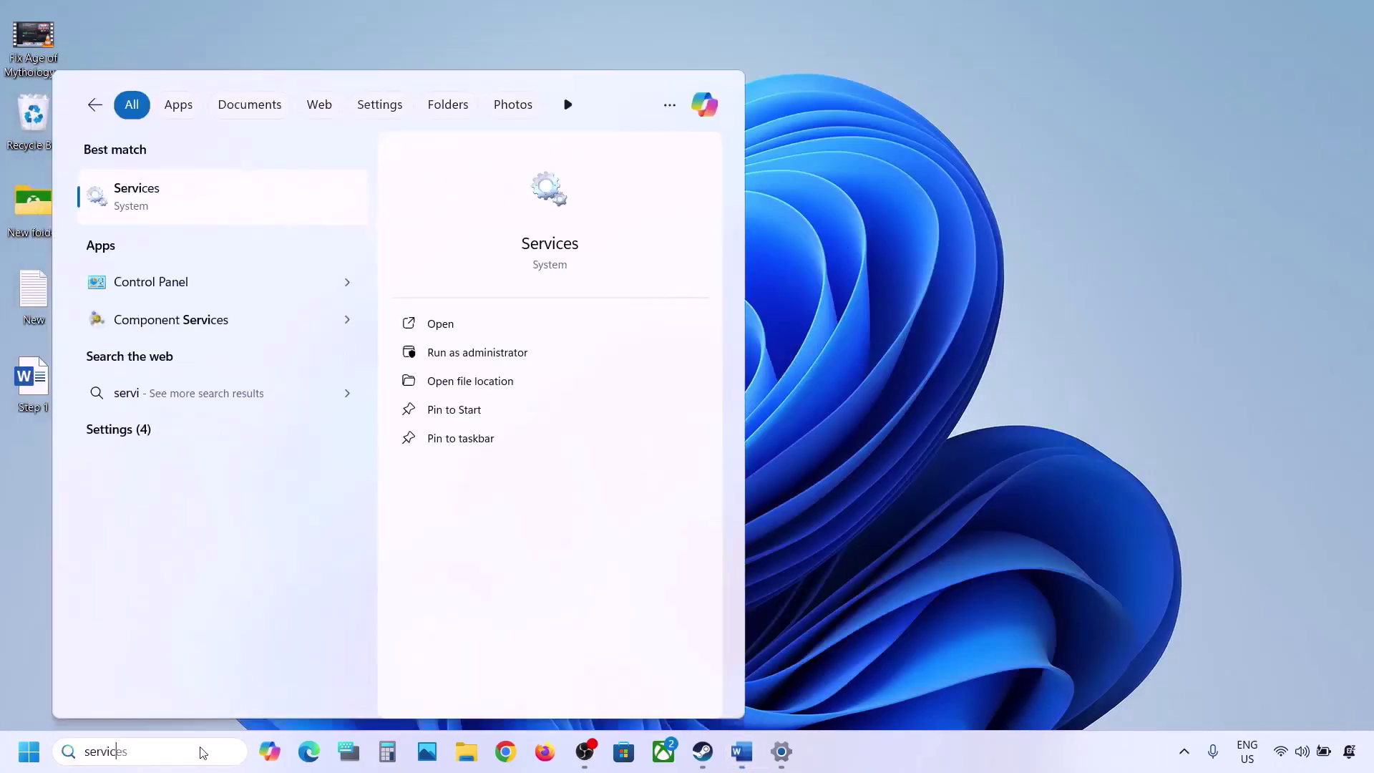
left_click(126, 208)
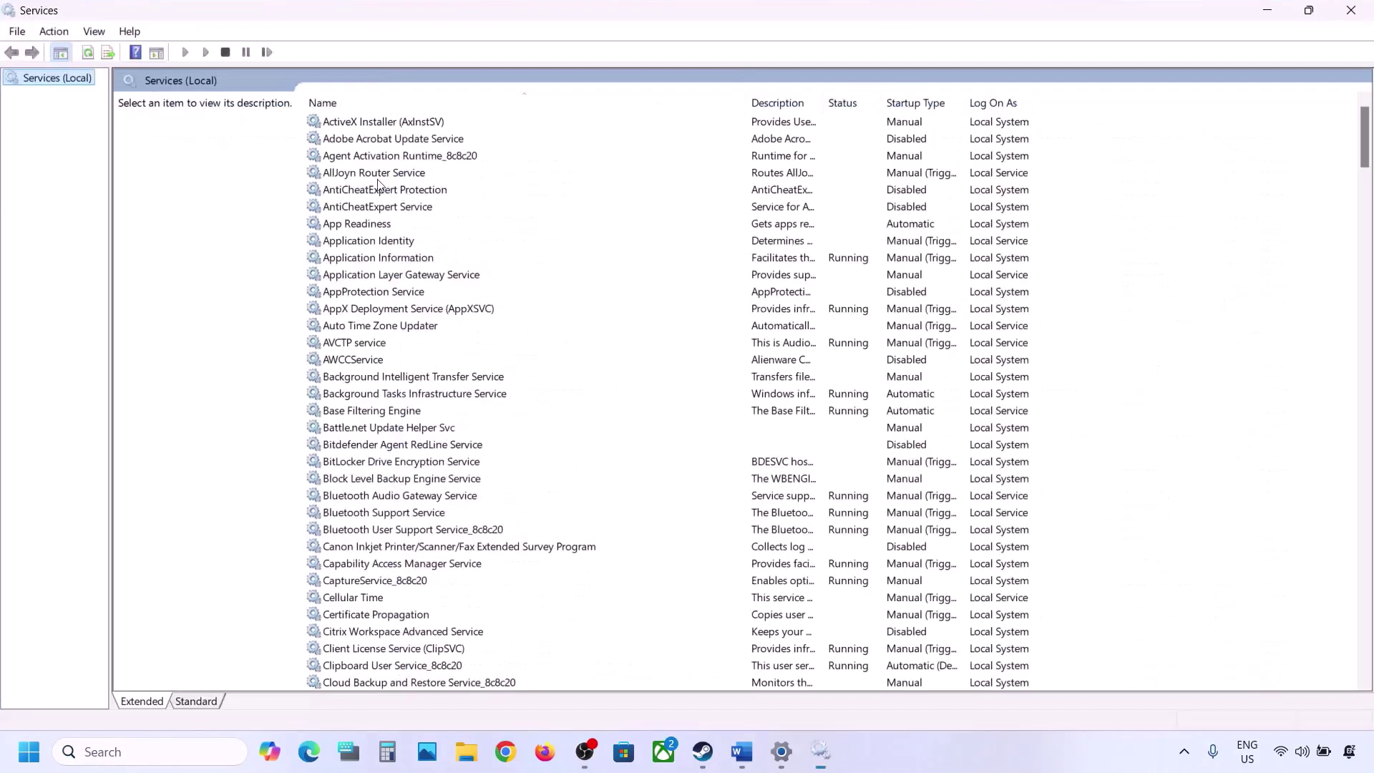
Set App Readiness to Automatic startup, start it, and close Services
left_click(413, 225)
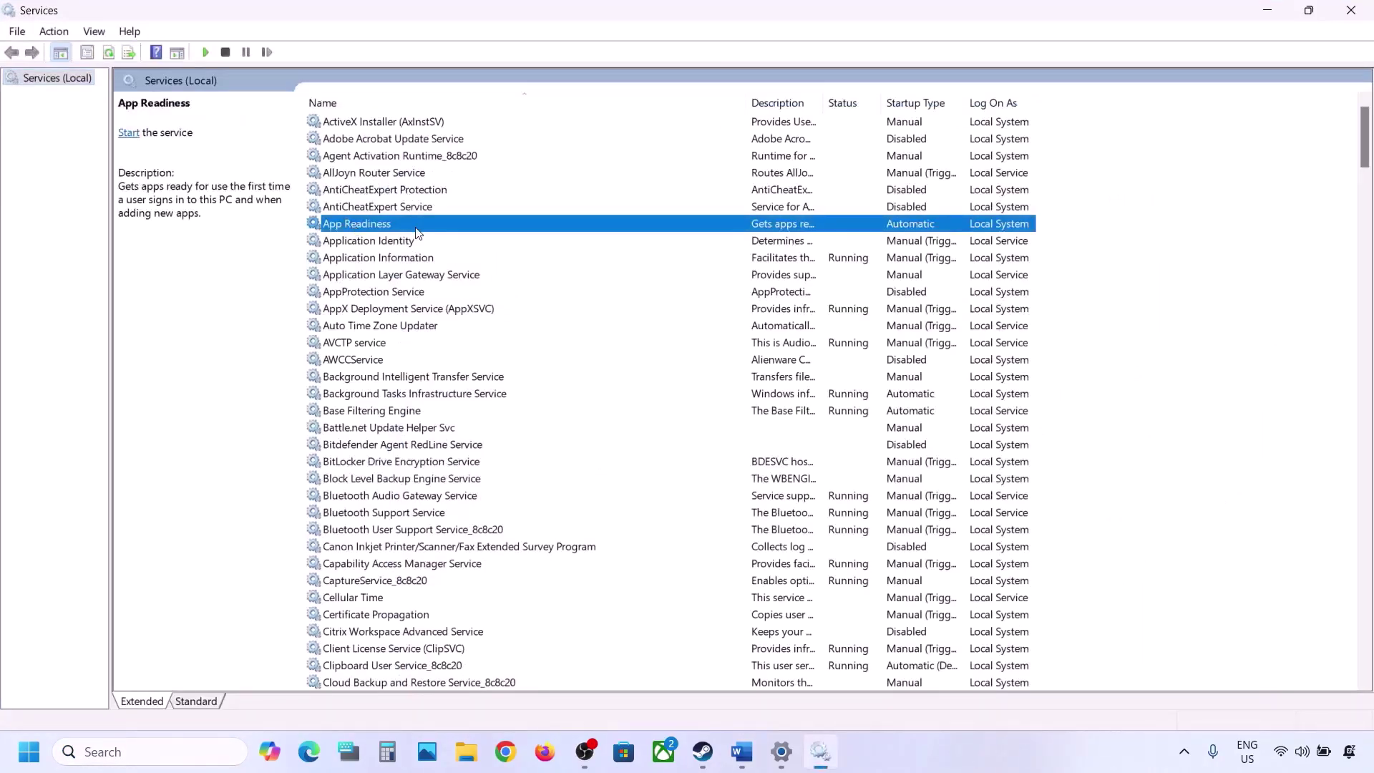
double_click(415, 227)
left_click(656, 357)
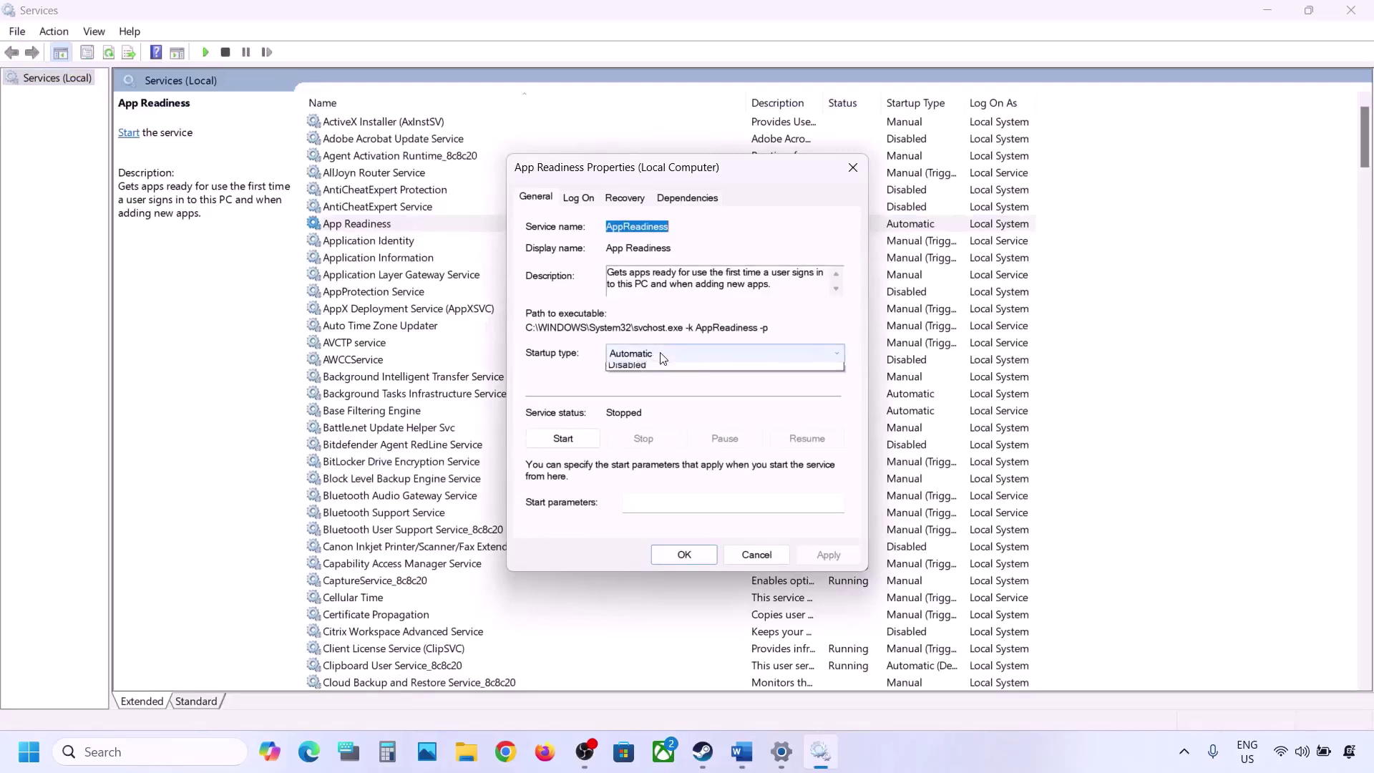
left_click(652, 382)
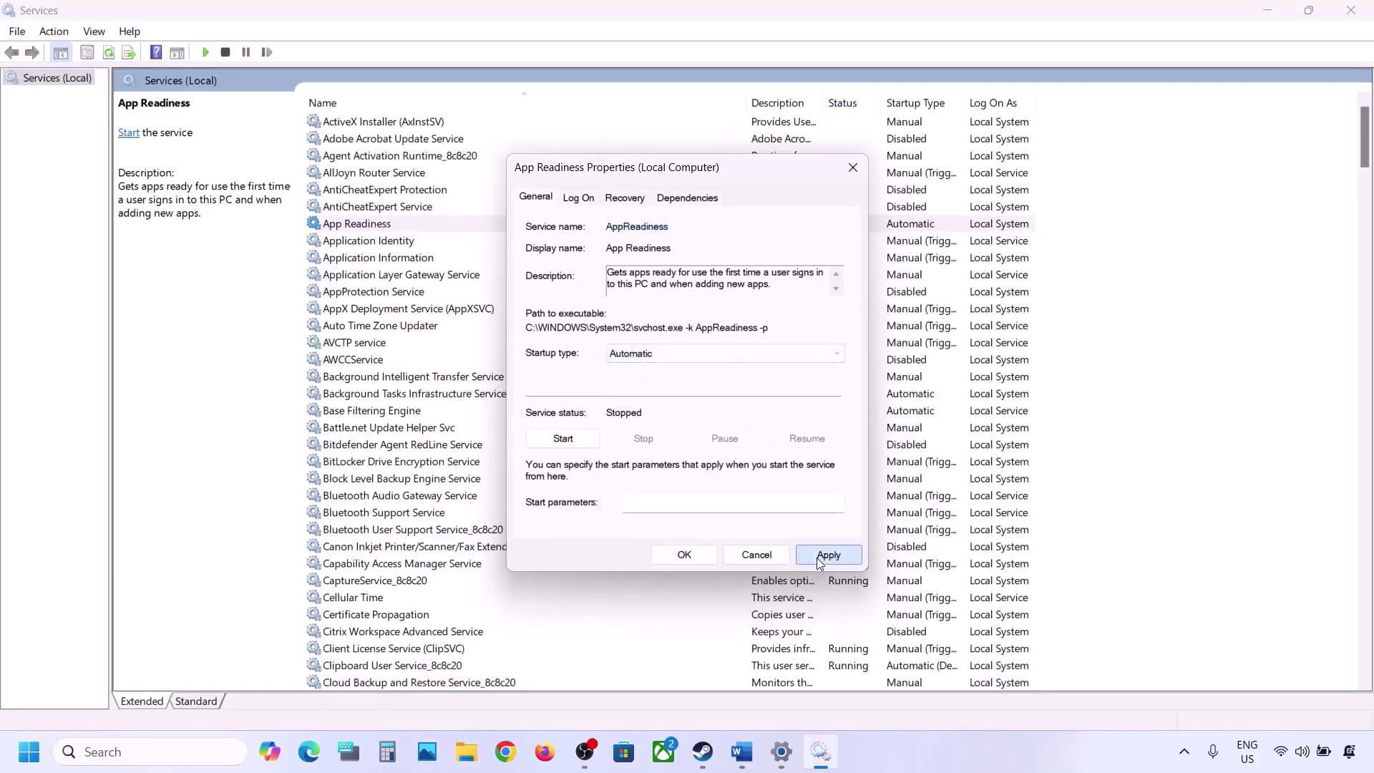
left_click(817, 557)
left_click(565, 439)
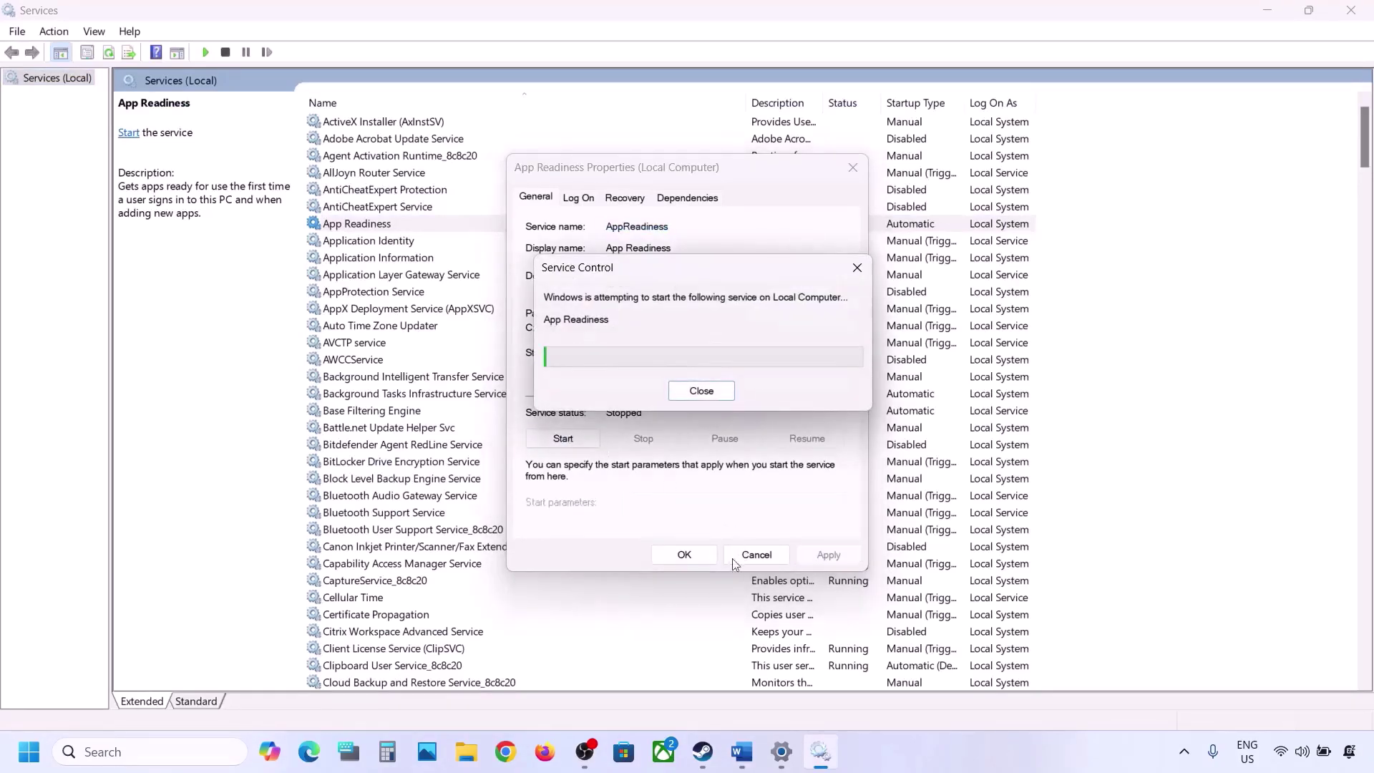
left_click(694, 560)
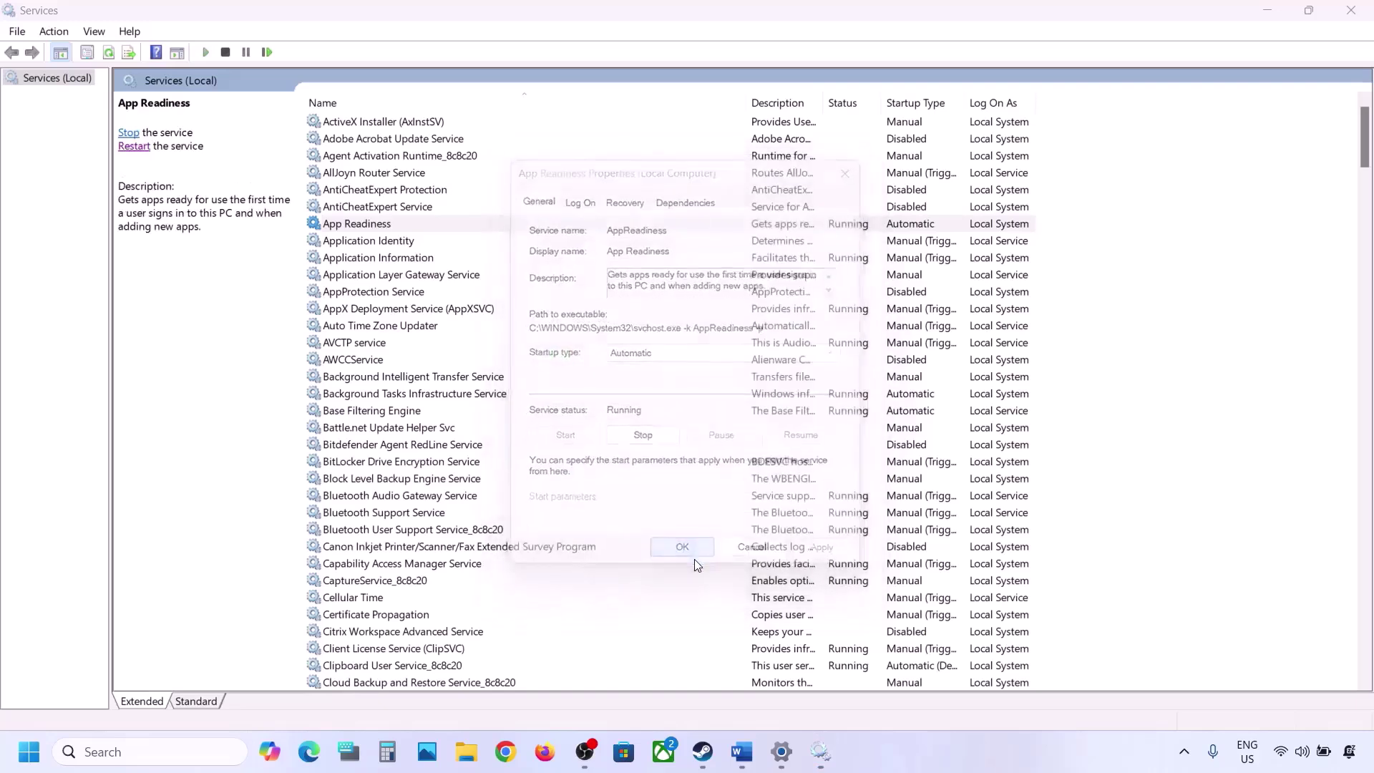
left_click(1352, 10)
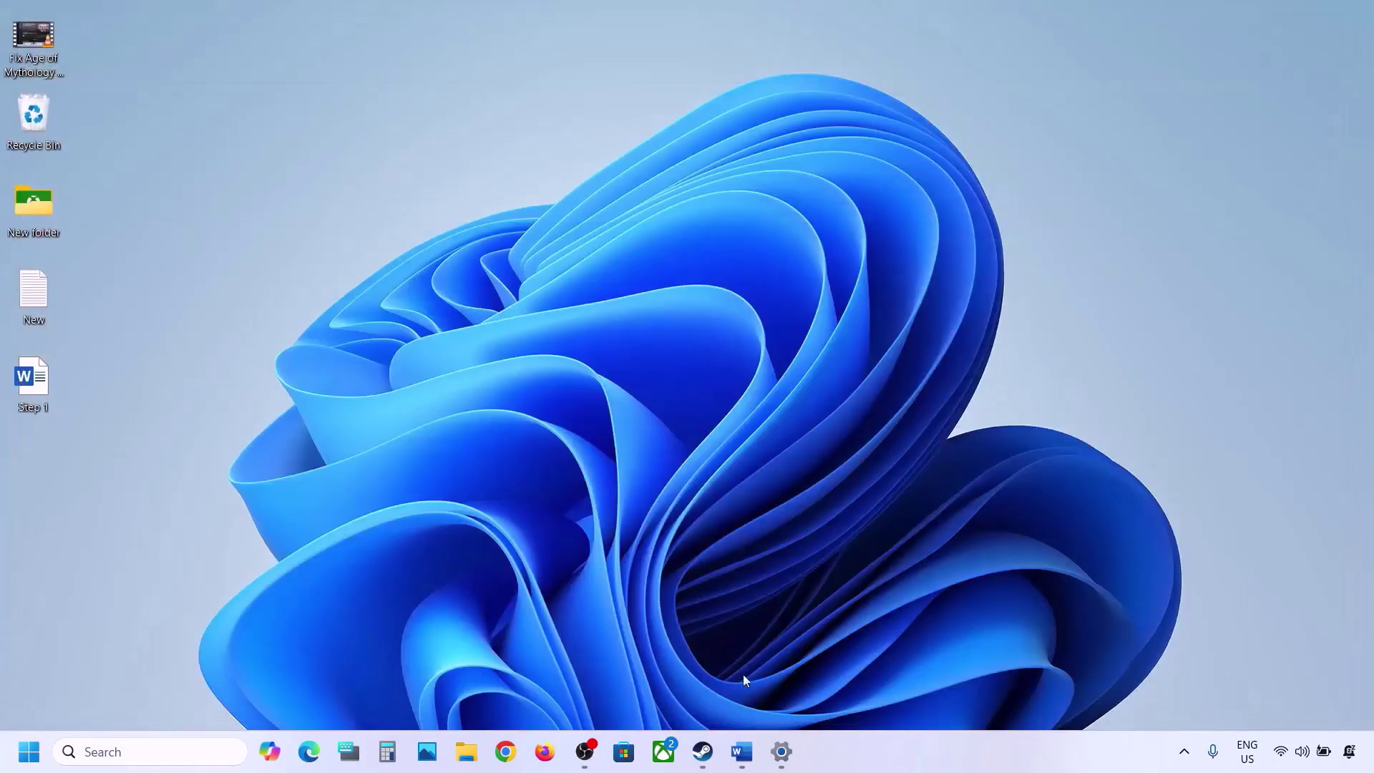
Mark the $WinREAgent step in Word, open drive C:, and show hidden items
left_click(742, 760)
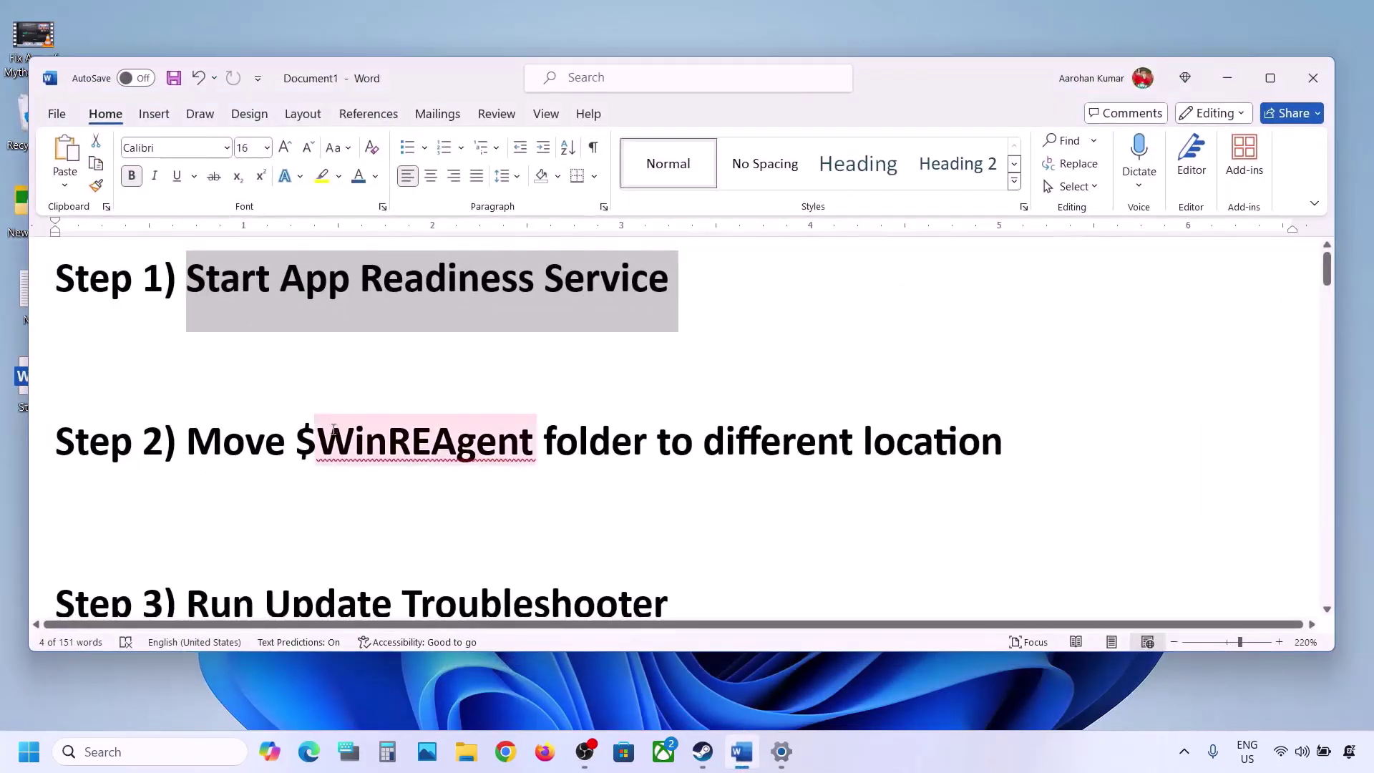
left_click_drag(306, 437, 538, 440)
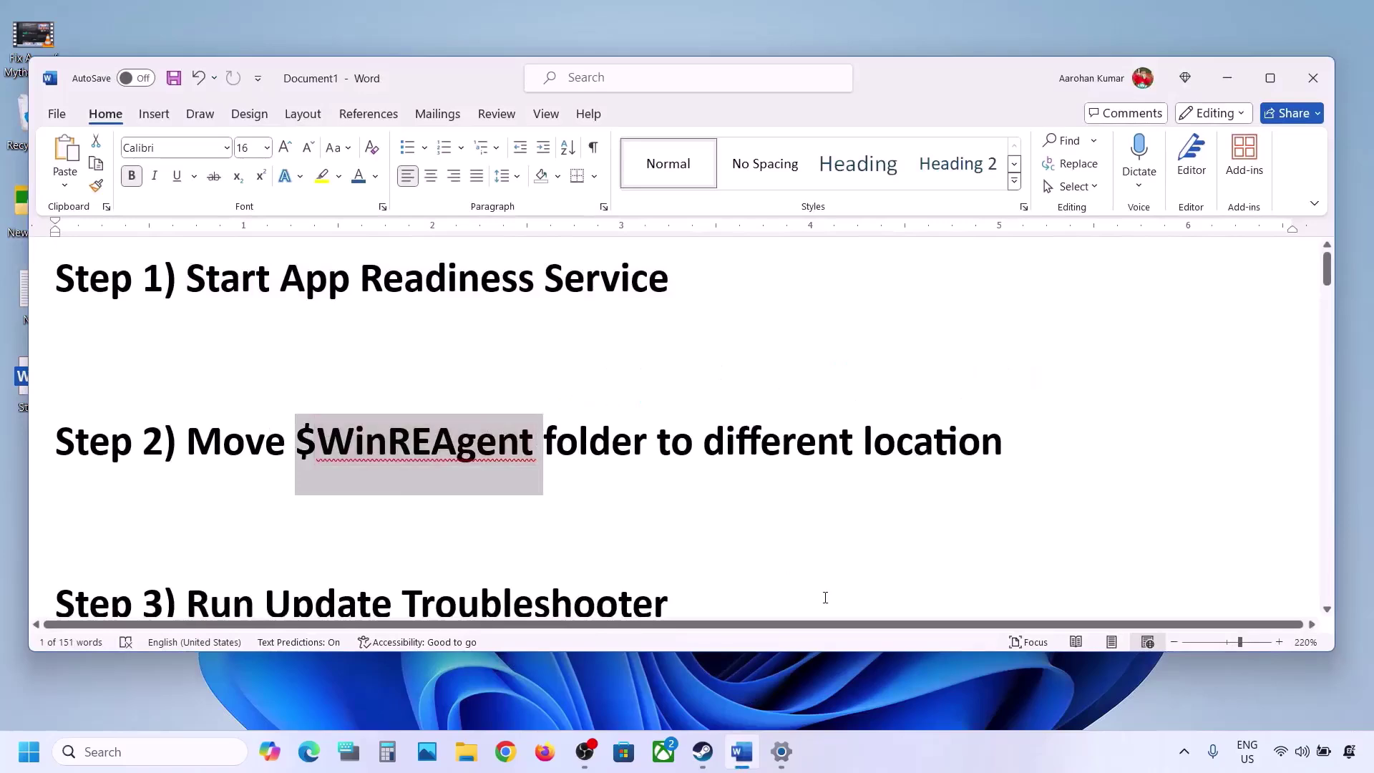
left_click(466, 752)
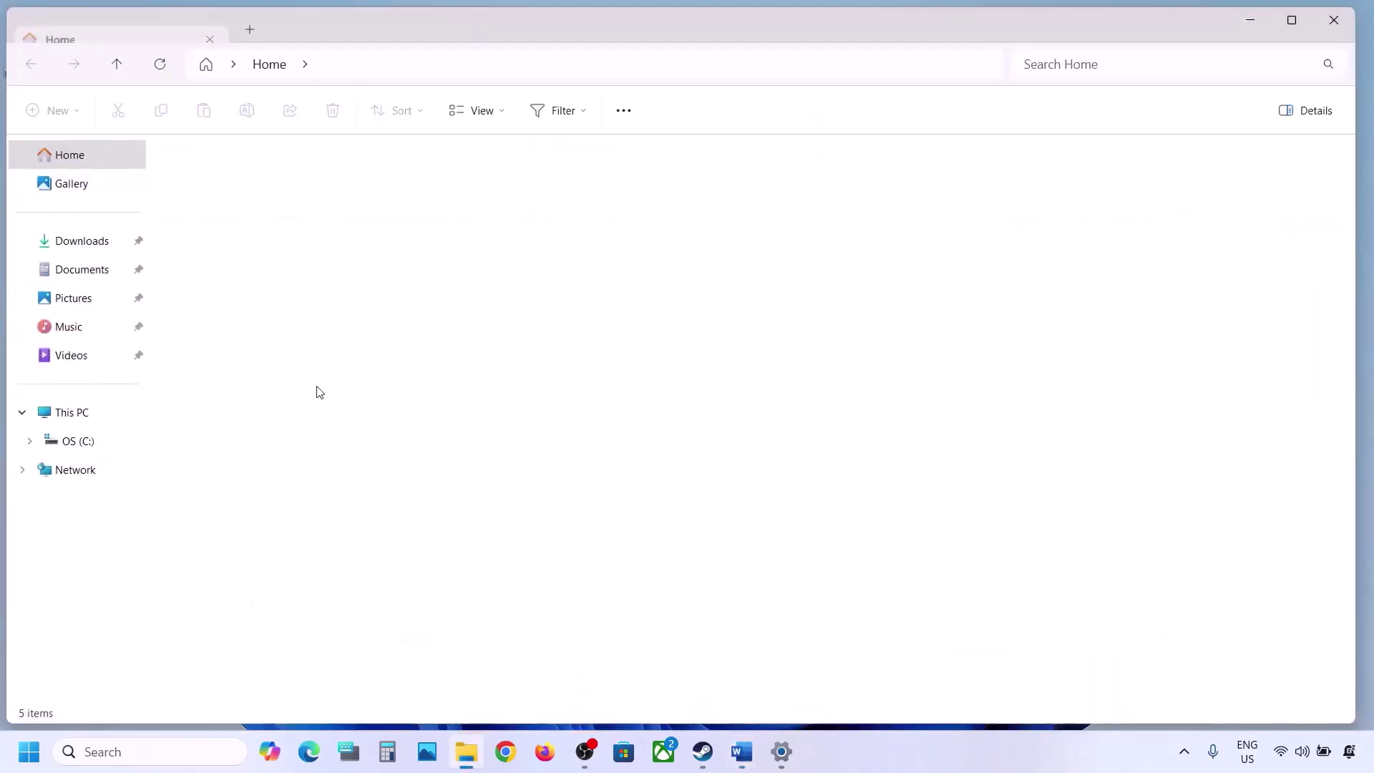
left_click(87, 412)
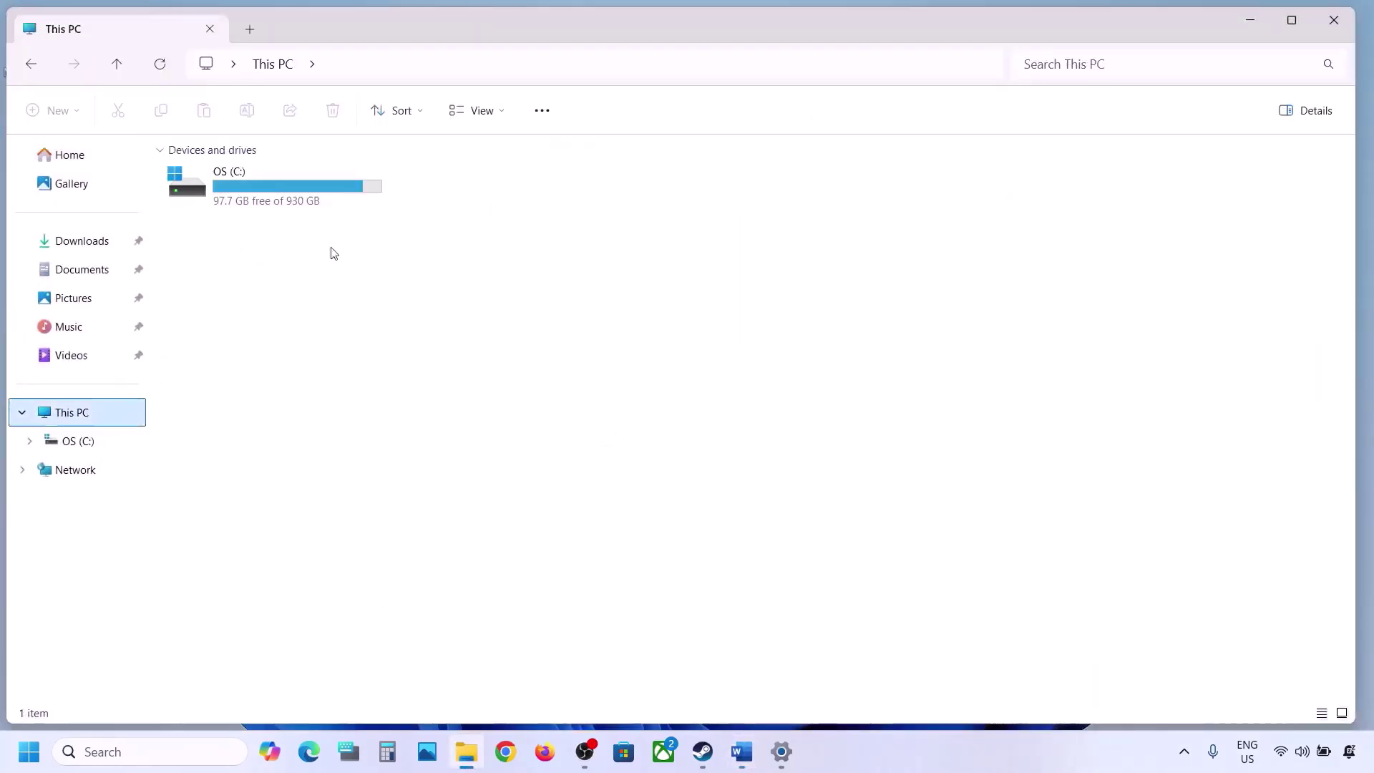
double_click(291, 187)
left_click(225, 264)
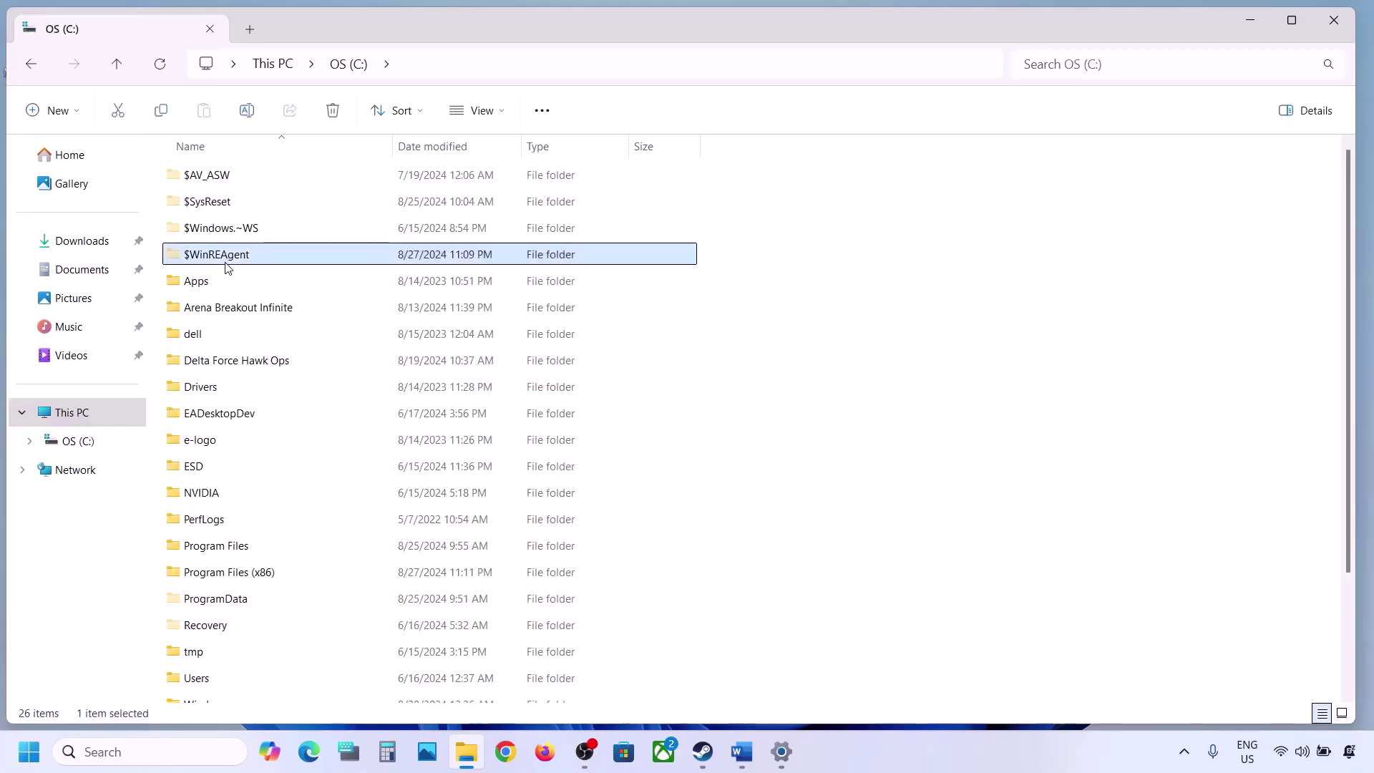
mouse_move(274, 260)
left_click(503, 113)
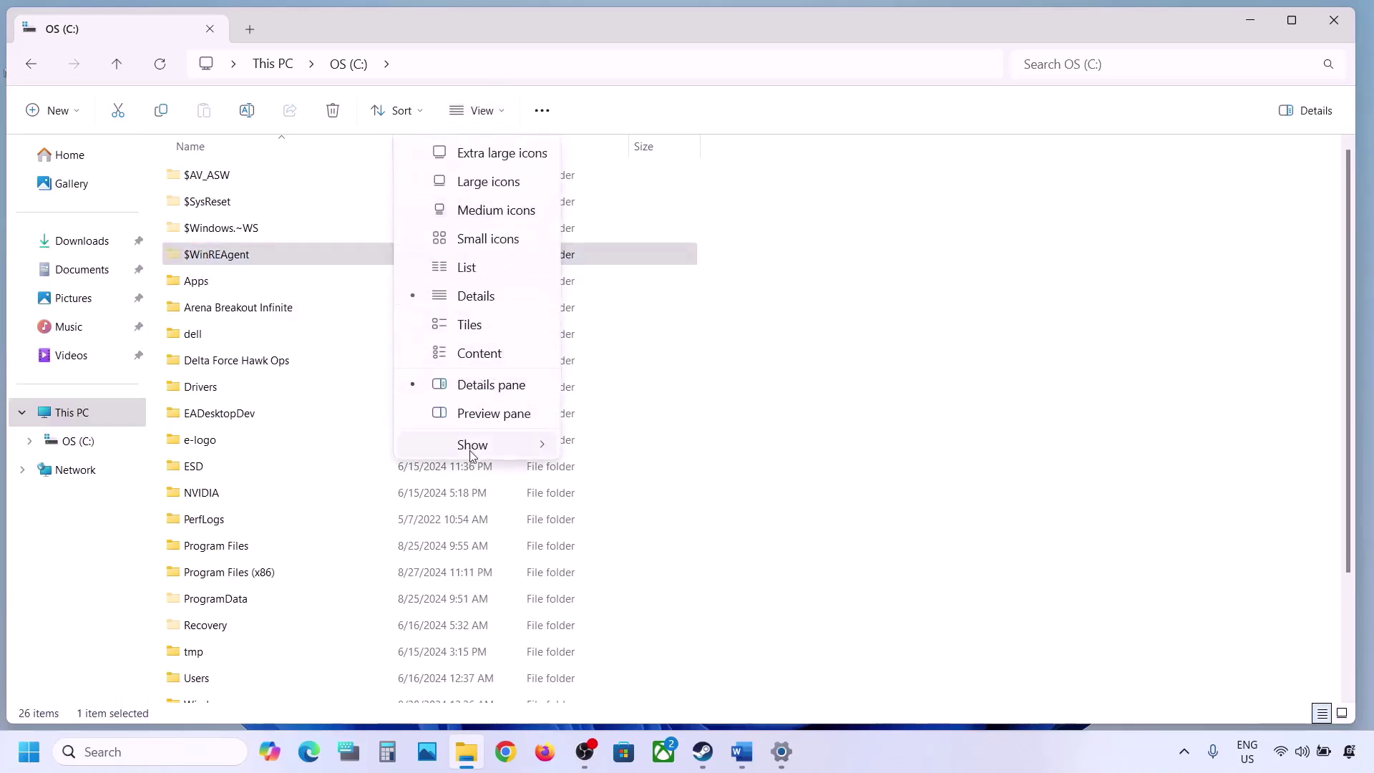
mouse_move(471, 444)
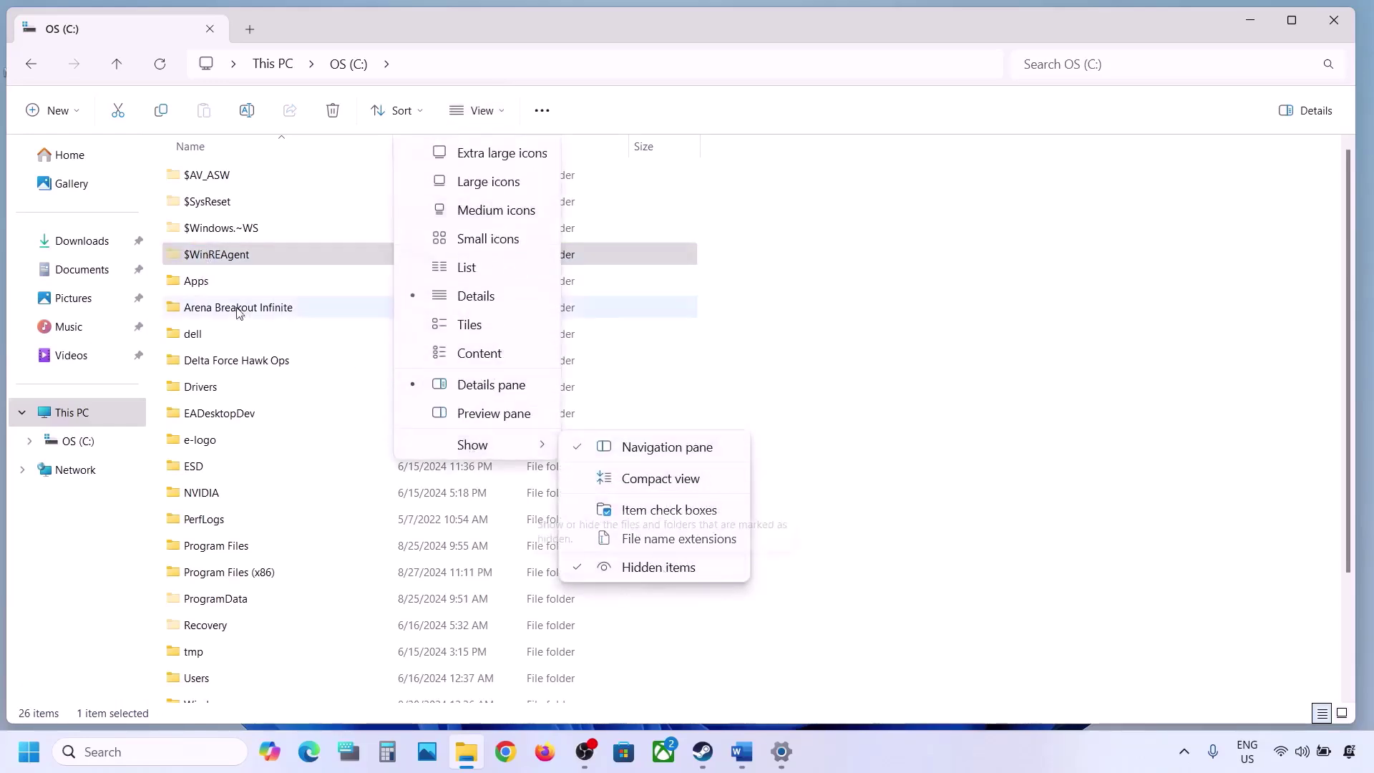
left_click(192, 257)
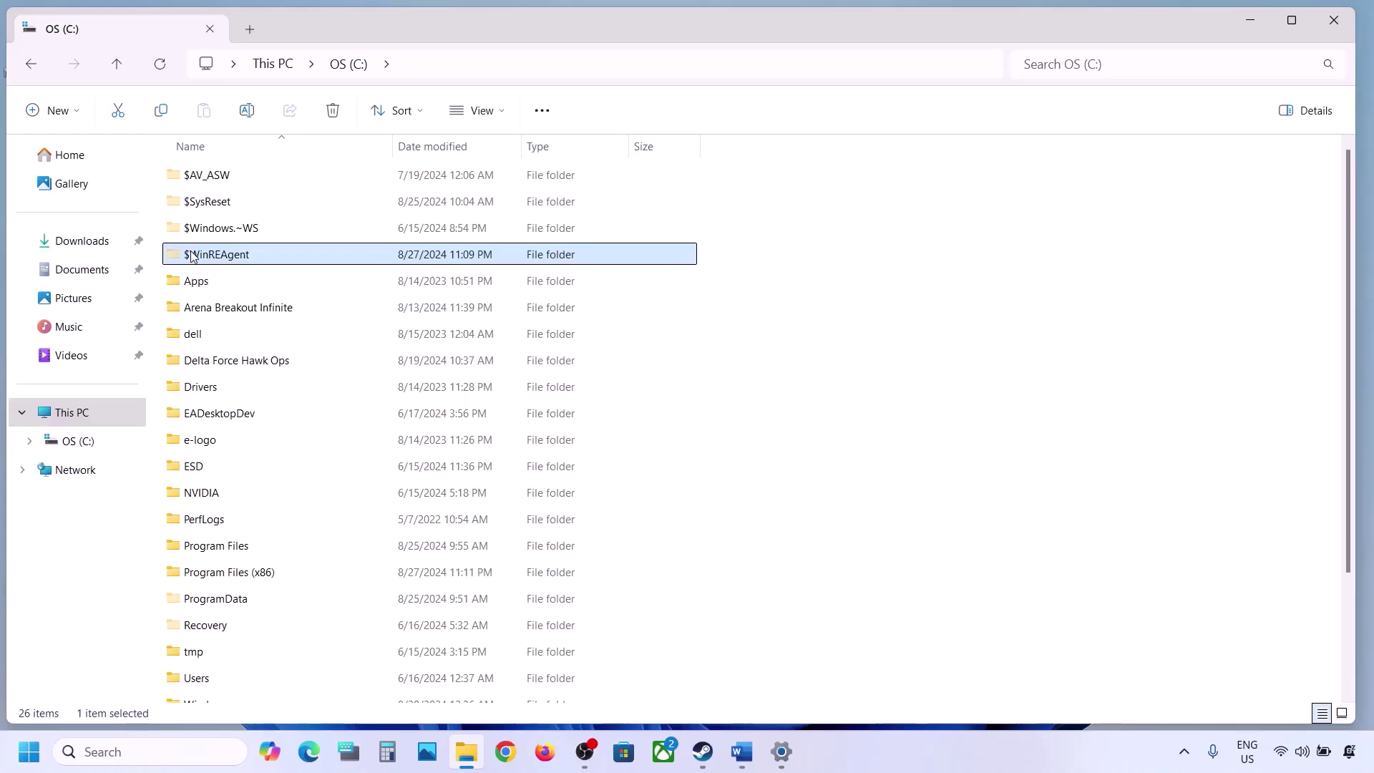
Copy the $WinREAgent folder from drive C: onto the desktop
right_click(253, 259)
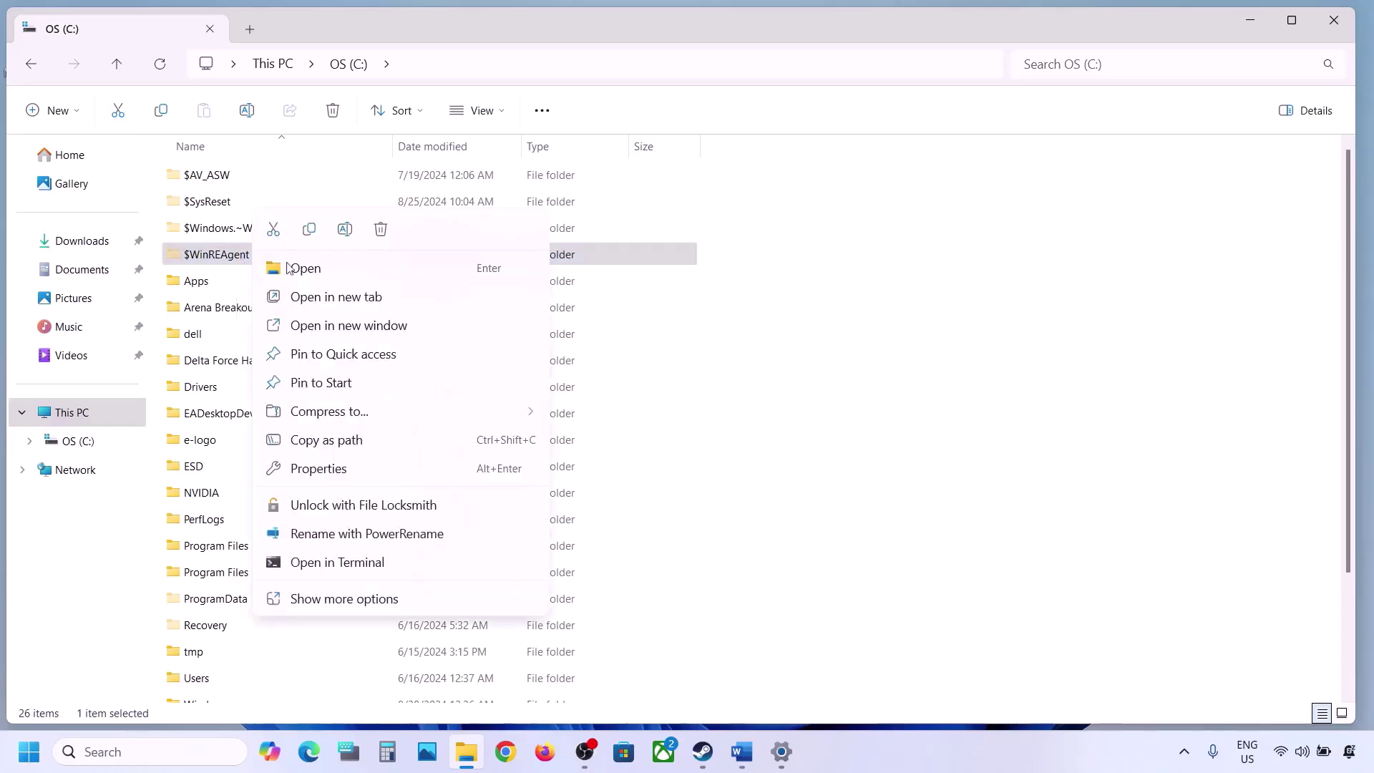
left_click(310, 230)
key("super+d")
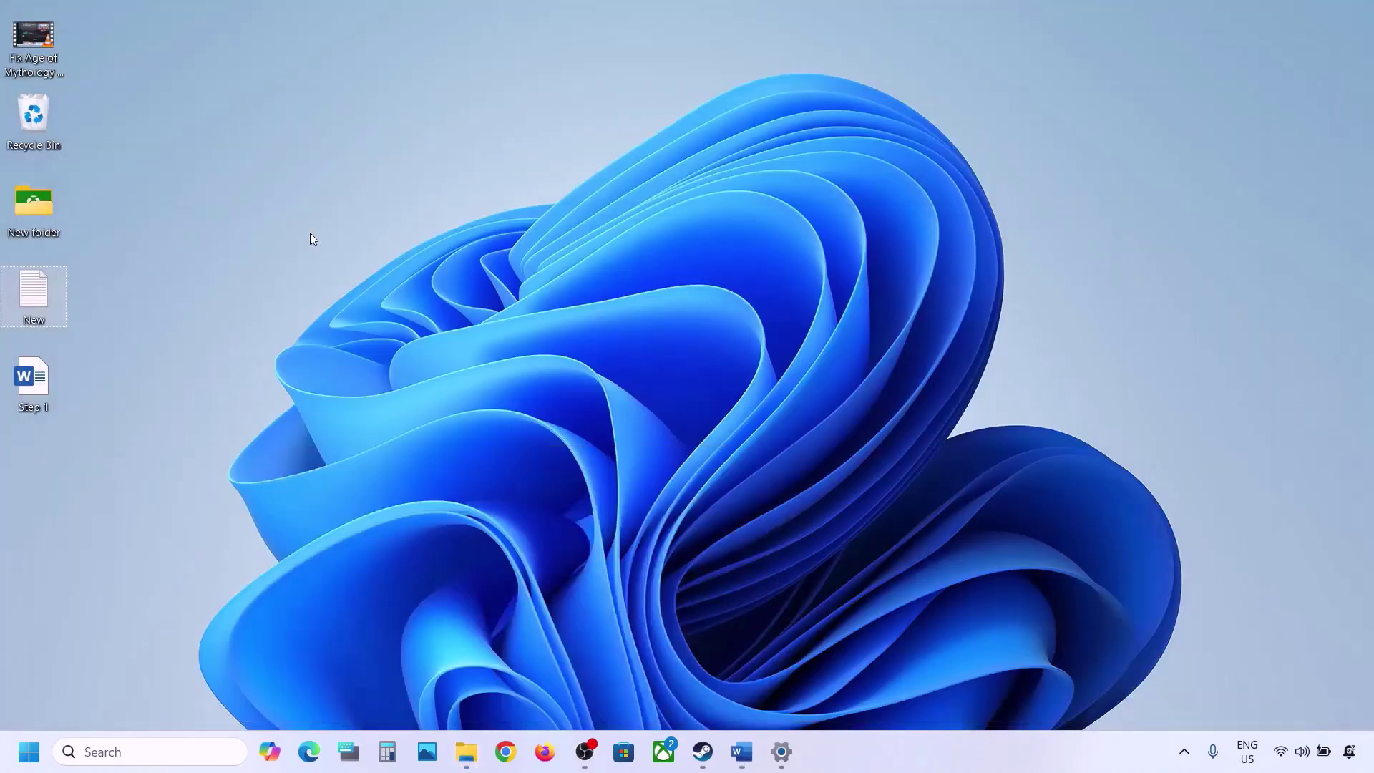
key("ctrl+v")
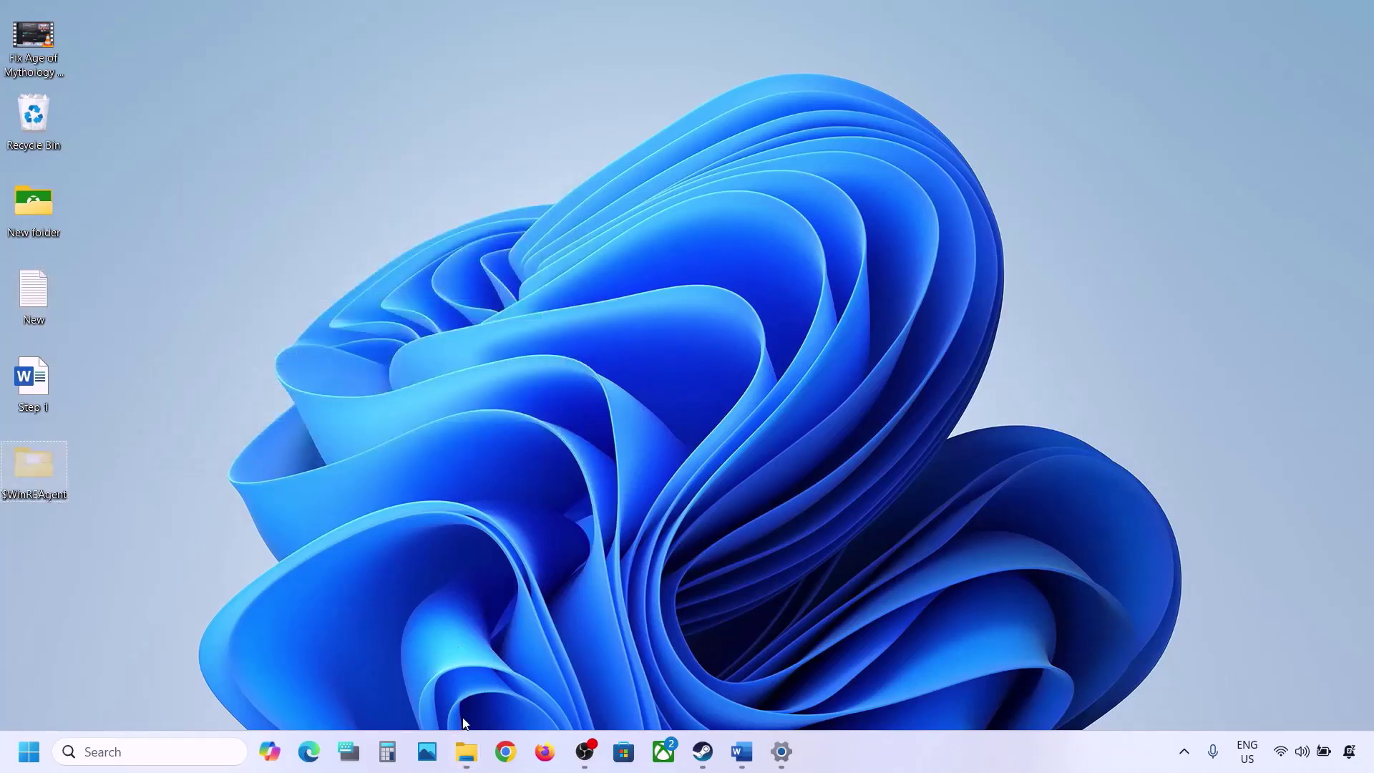
left_click(466, 751)
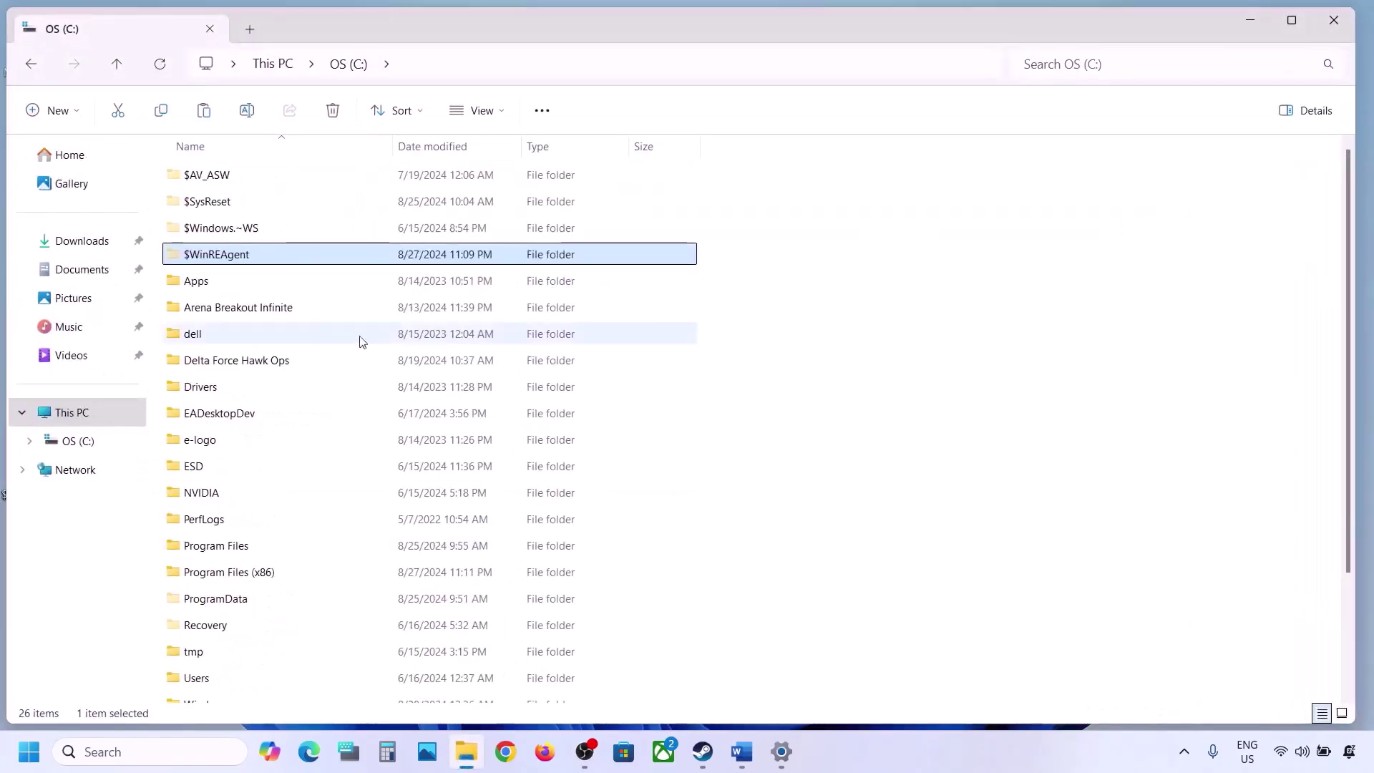
Delete $WinREAgent from drive C: and run a new Windows Update check
right_click(233, 257)
left_click(394, 230)
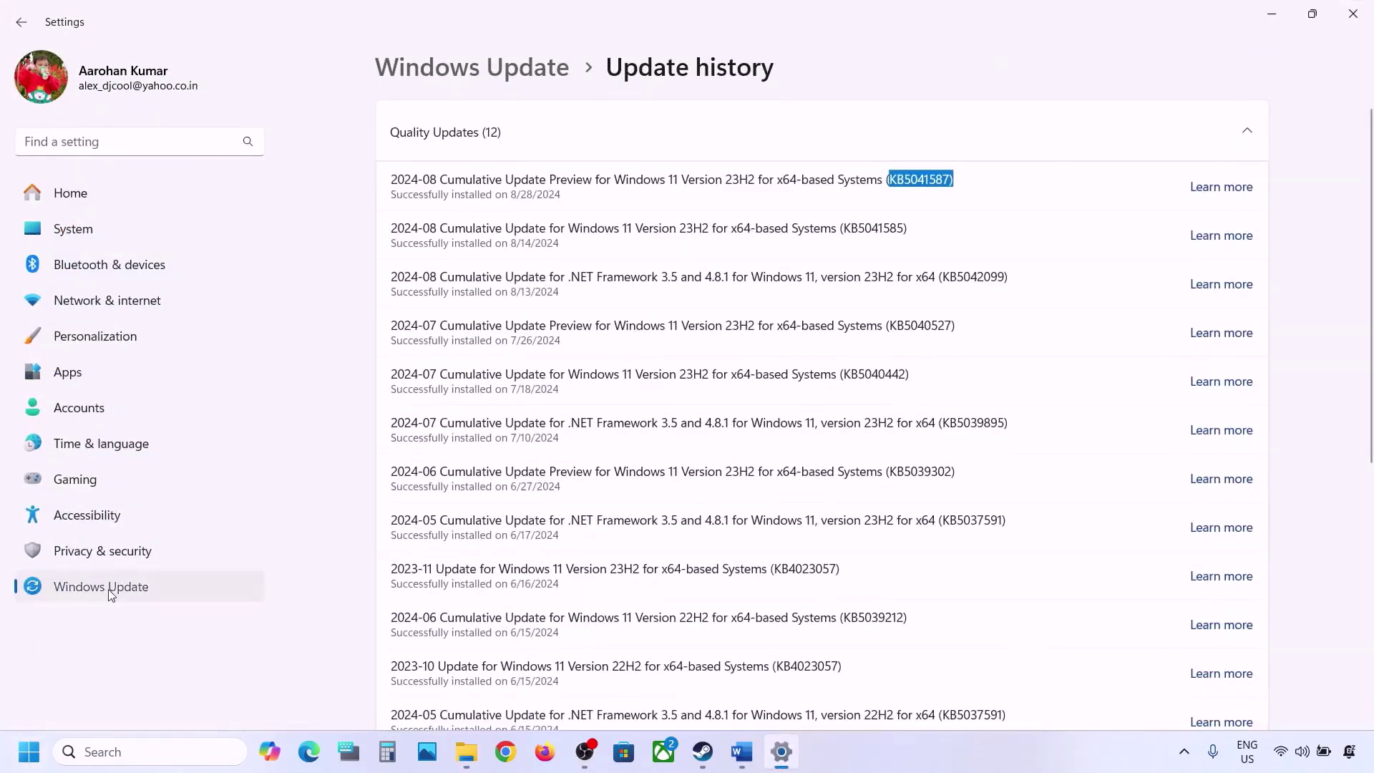
left_click(110, 593)
left_click(1200, 154)
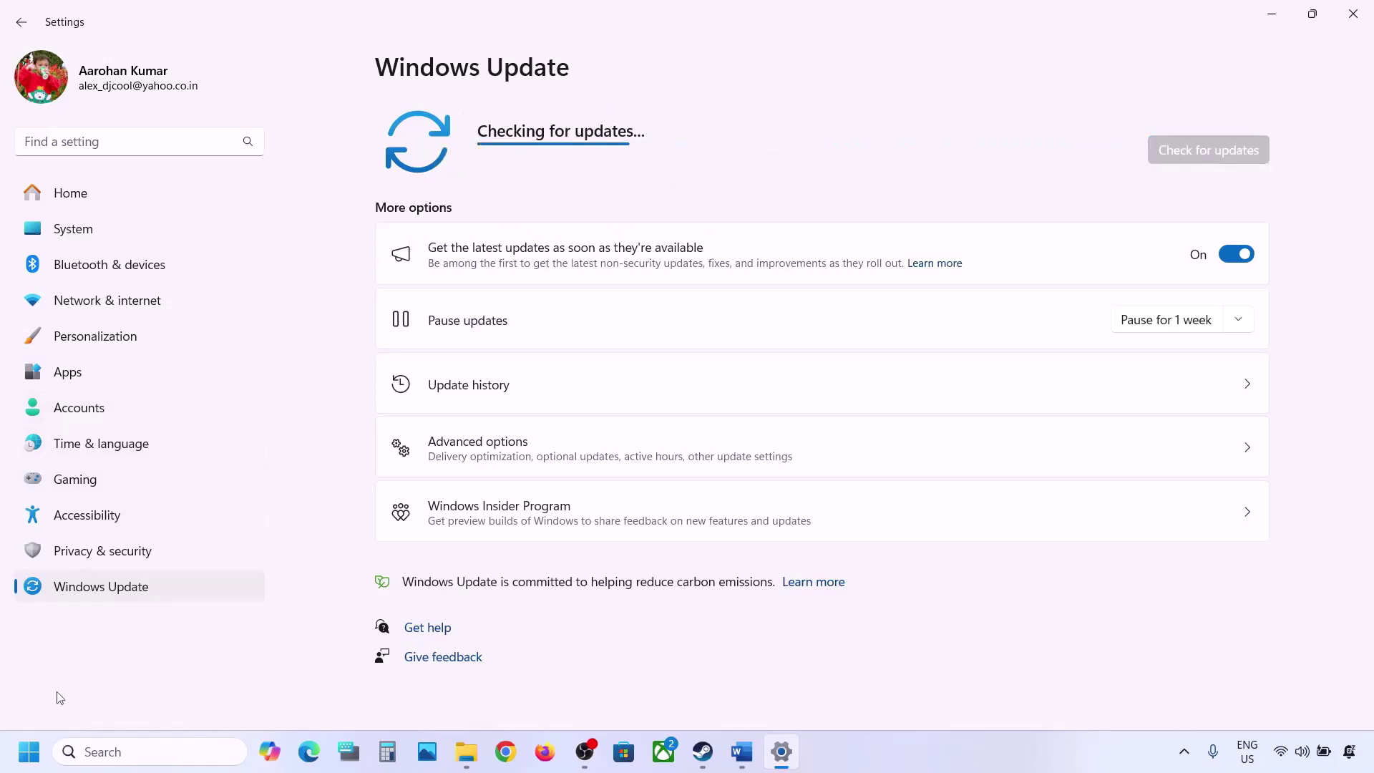
View and dismiss the Start power options, then minimize Settings and Explorer to the desktop
left_click(28, 752)
left_click(520, 691)
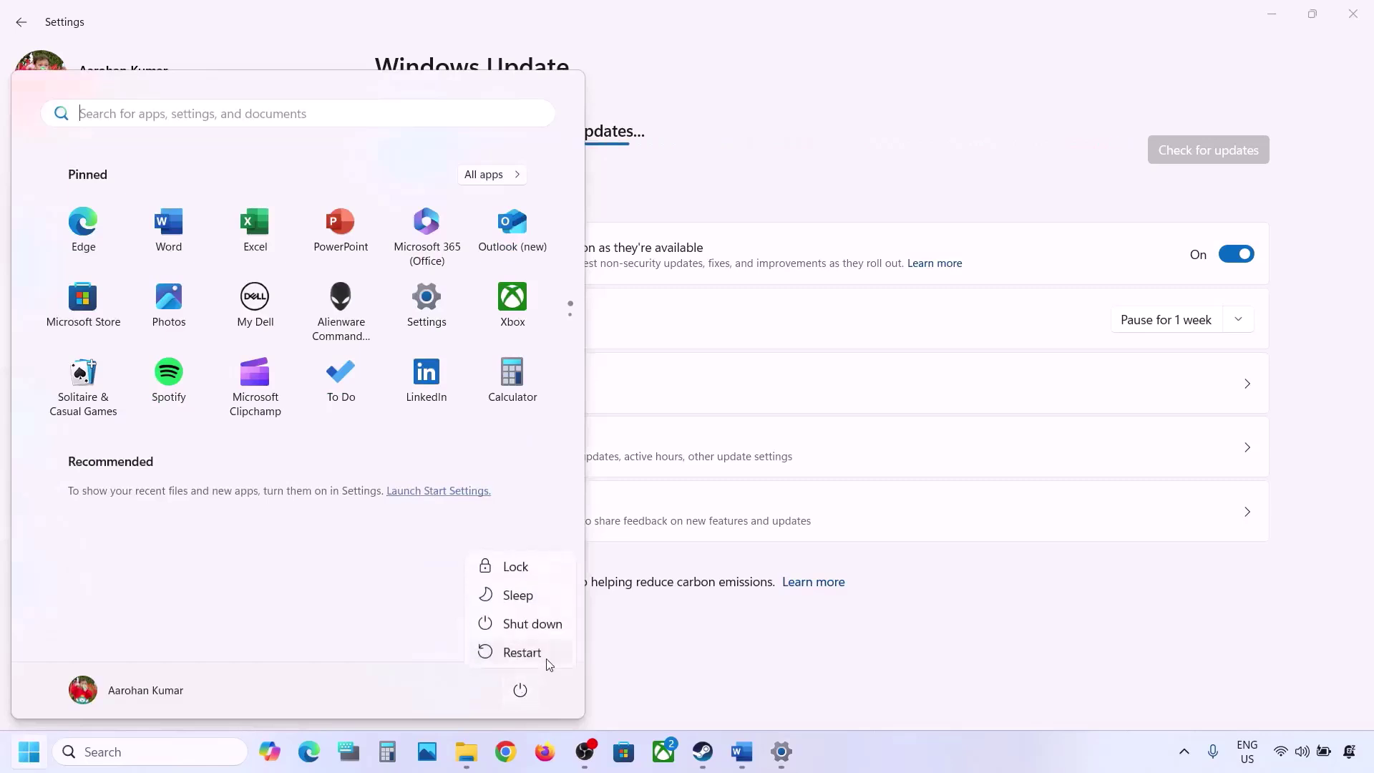
key("Escape")
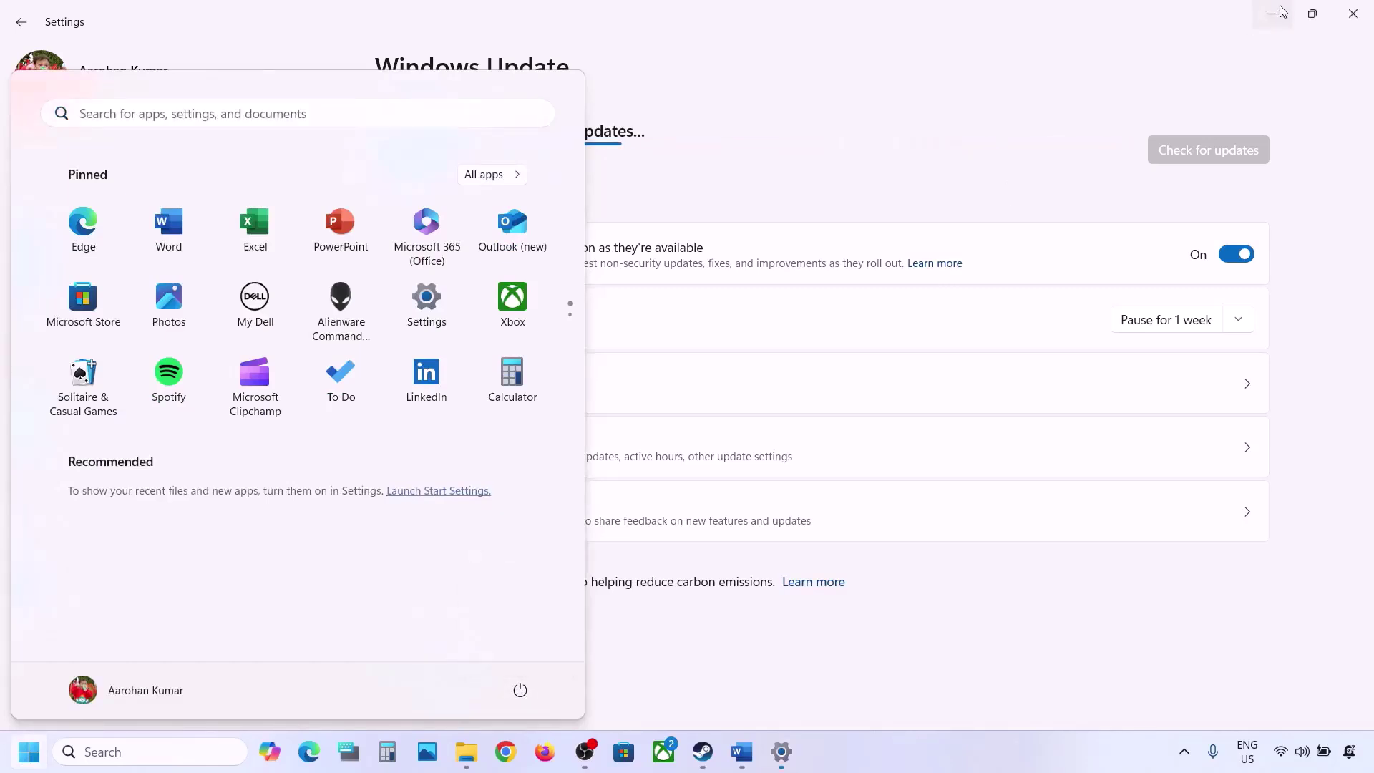
left_click(1271, 14)
key("super+d")
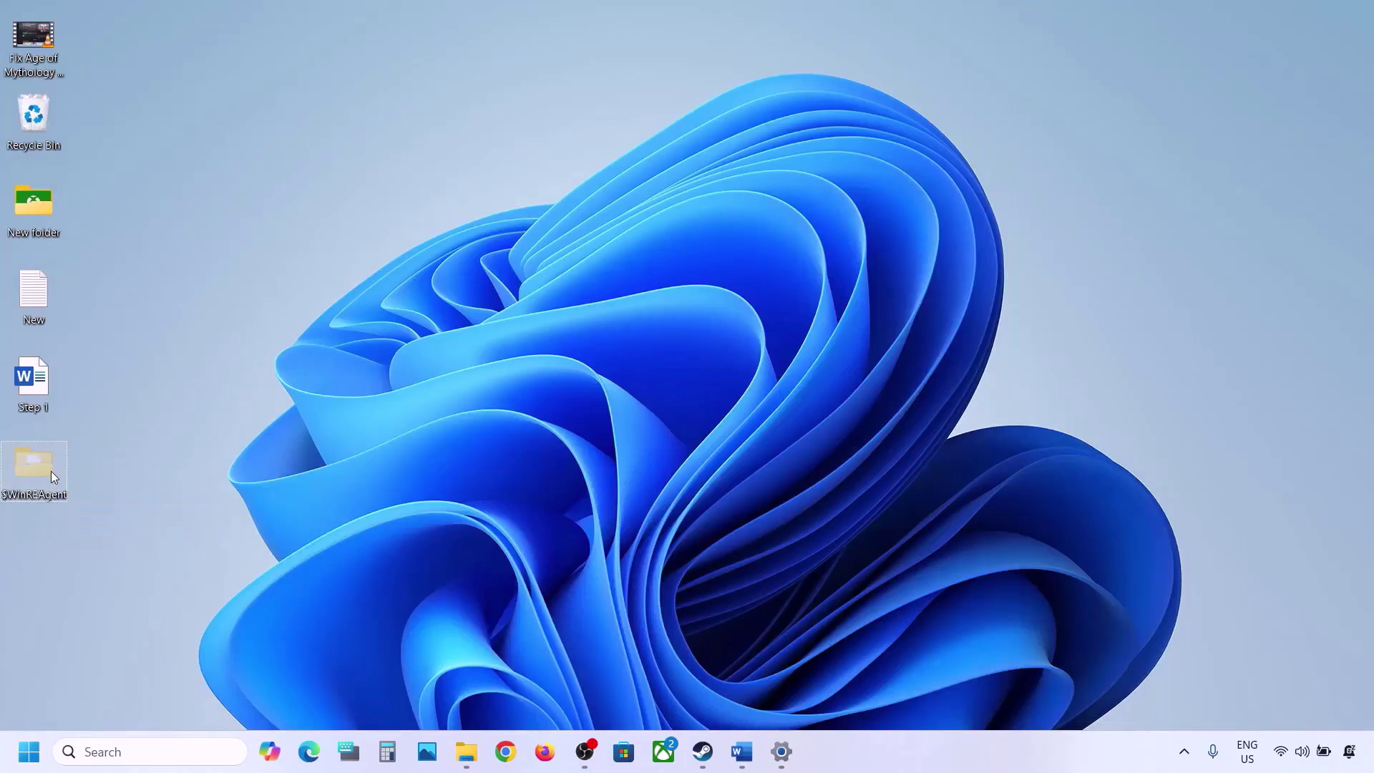
Move the desktop $WinREAgent folder back into drive C: and close Explorer
right_click(45, 470)
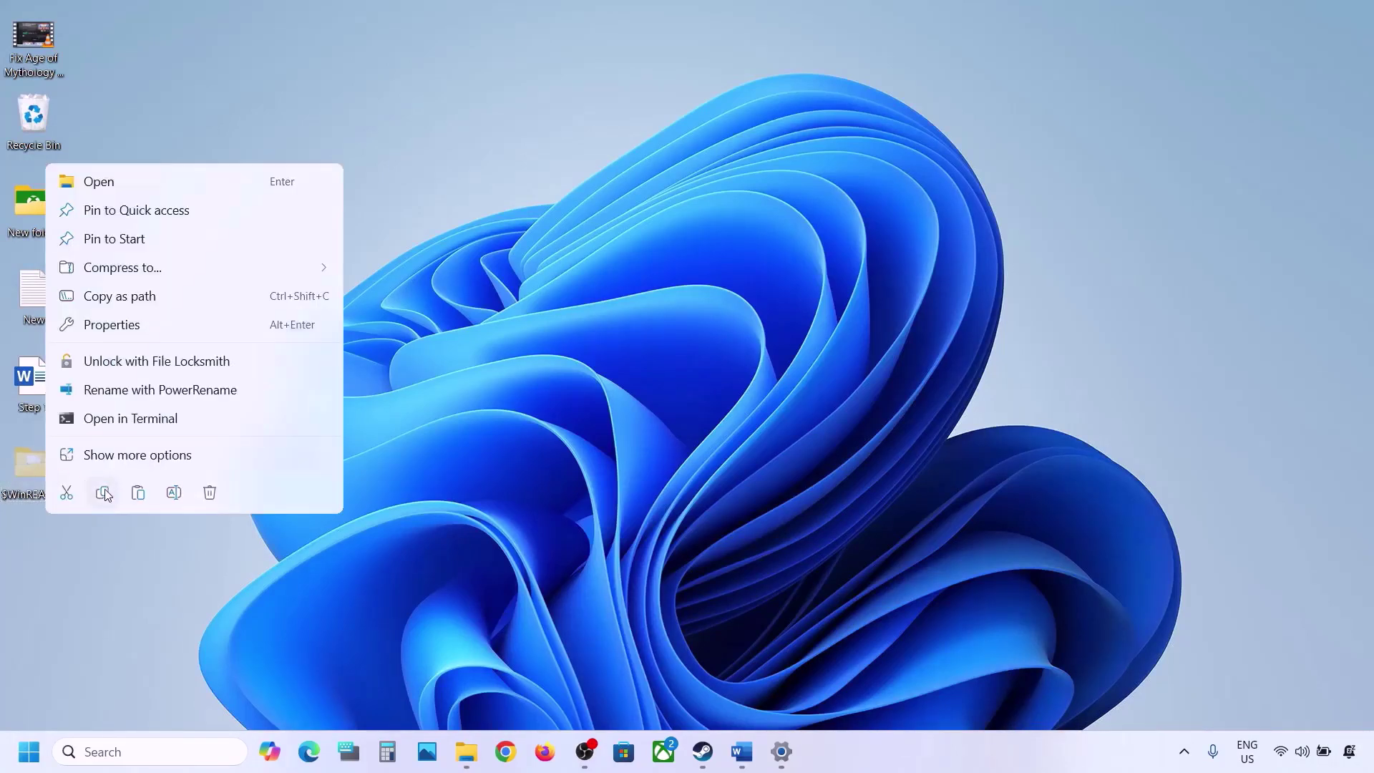
left_click(78, 496)
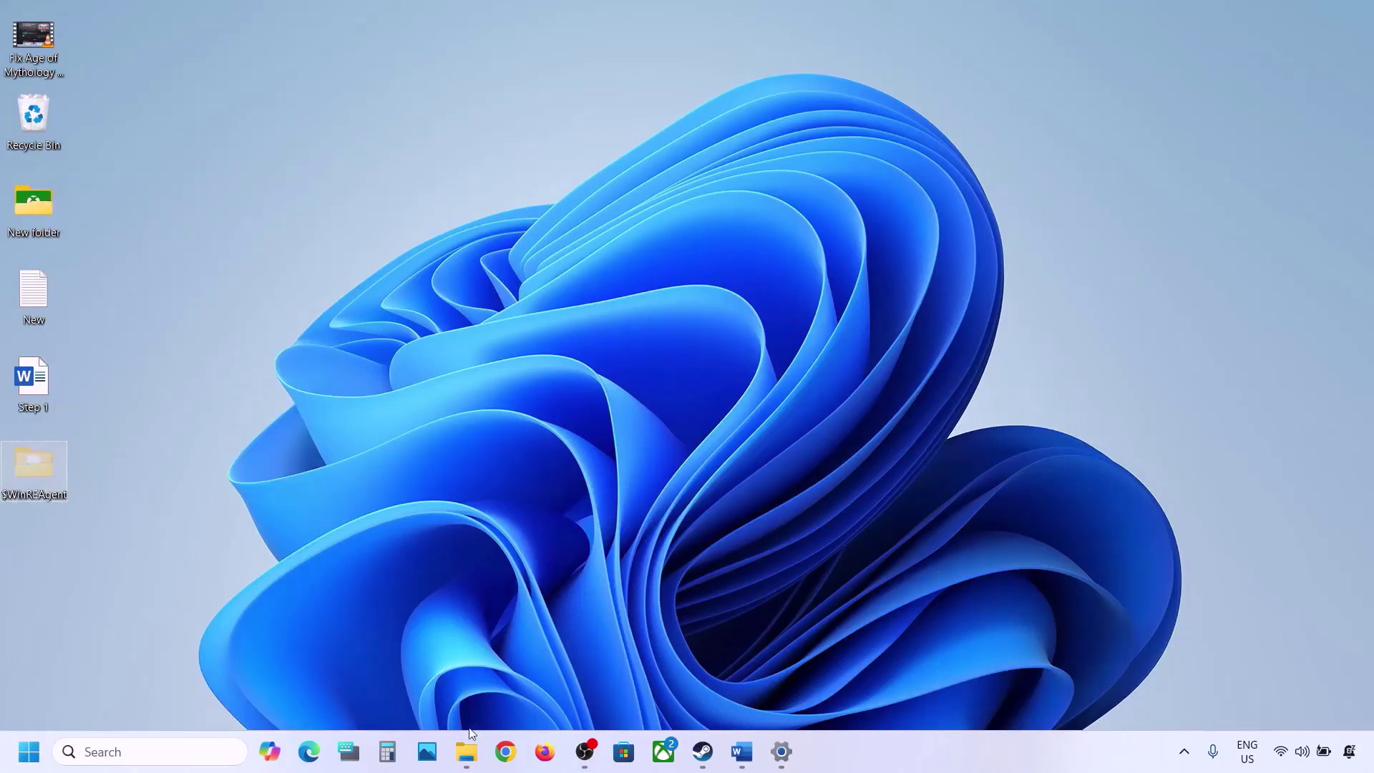
left_click(466, 752)
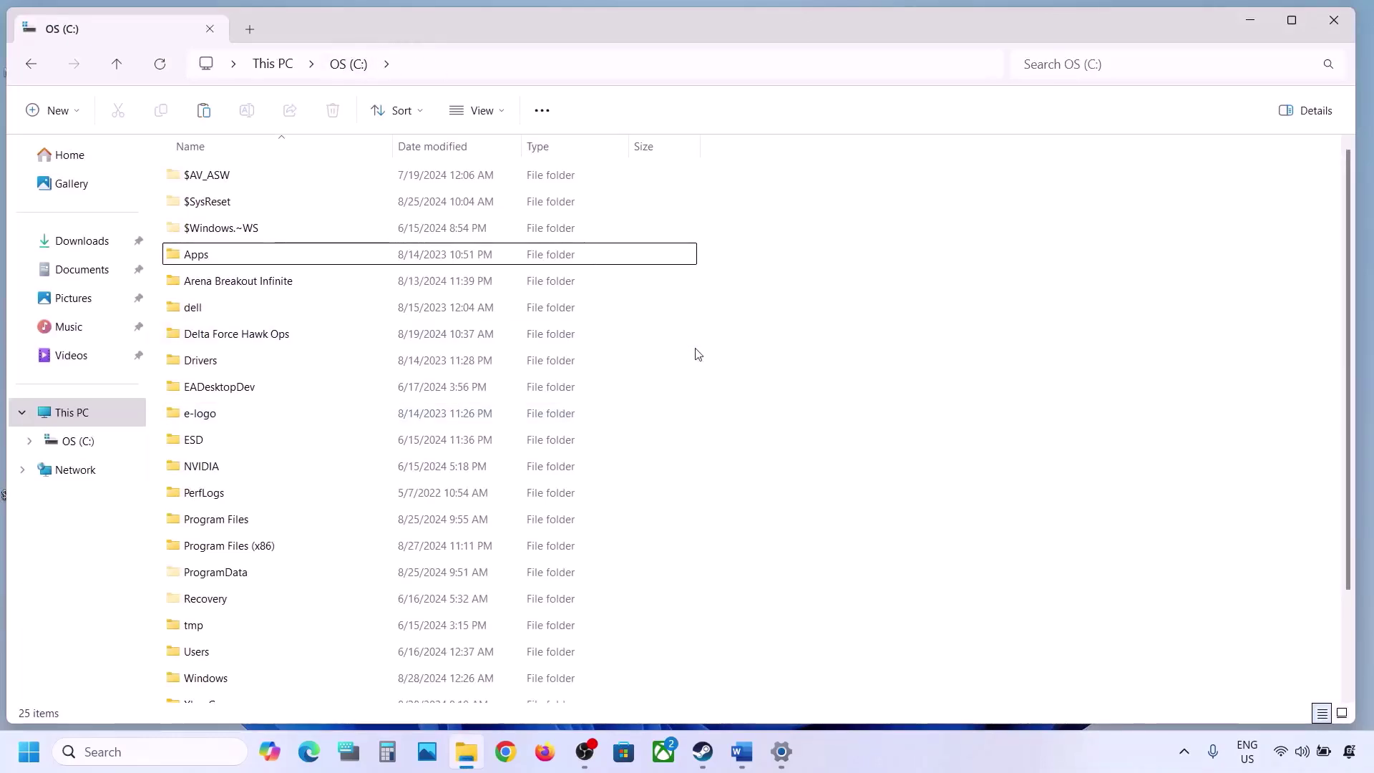
key("ctrl+v")
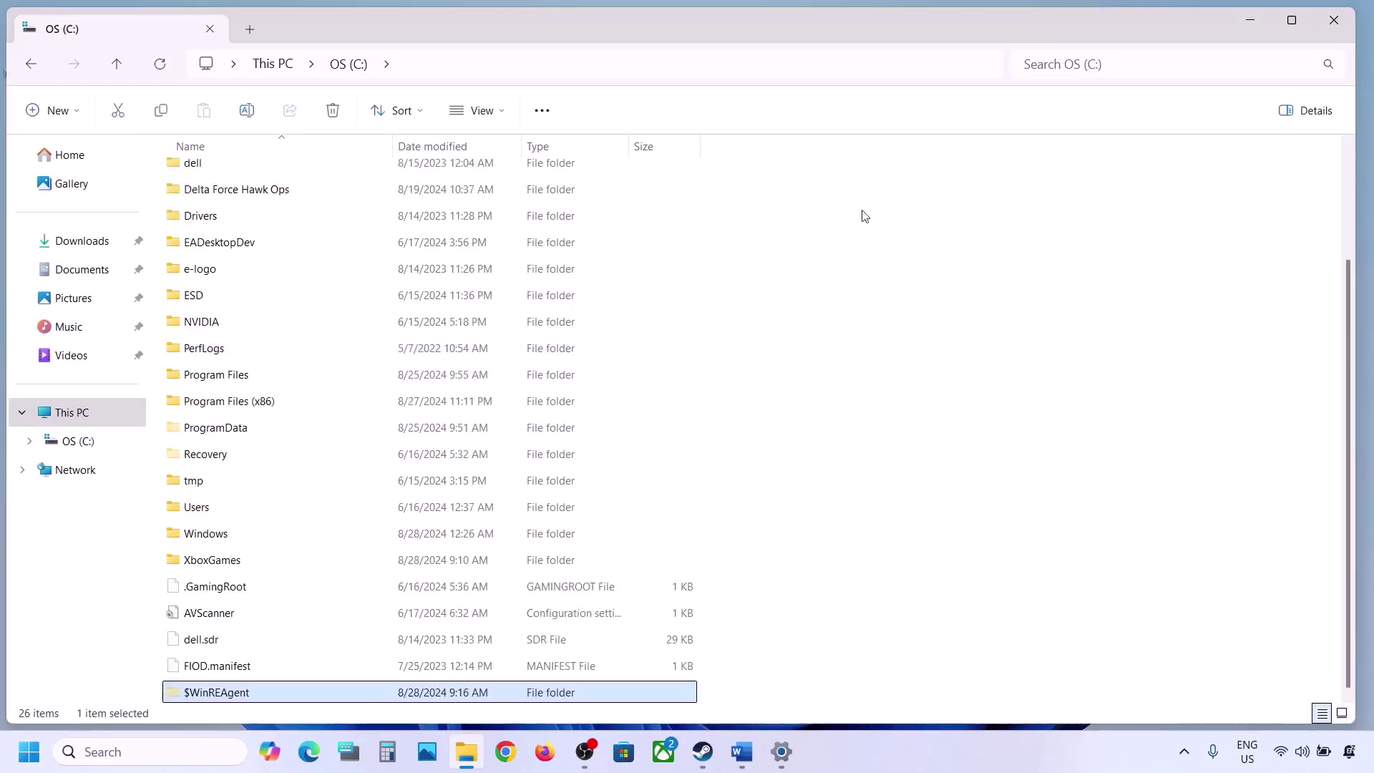
left_click(1333, 20)
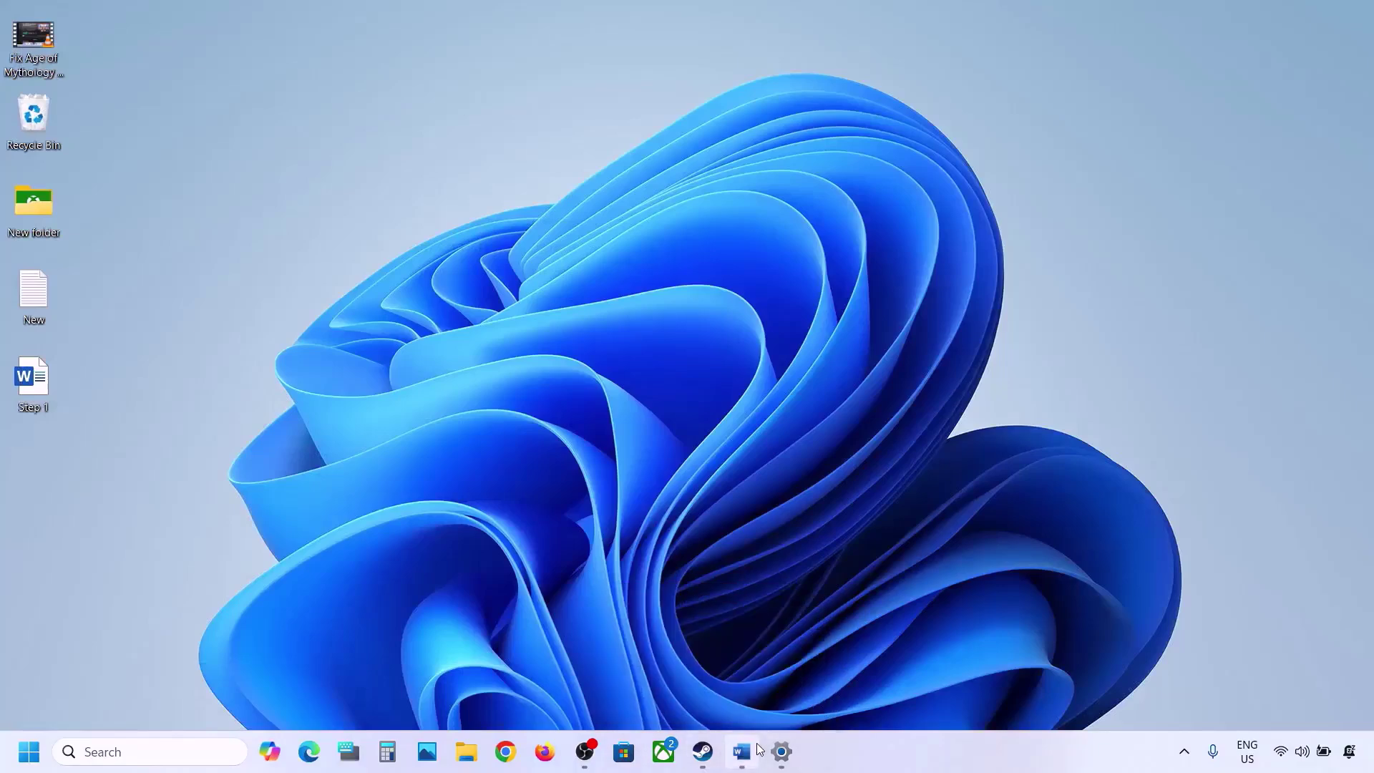
Mark the Step 3) label in the Word notes and return to Settings
left_click(751, 750)
scroll(383, 497, "down", 3)
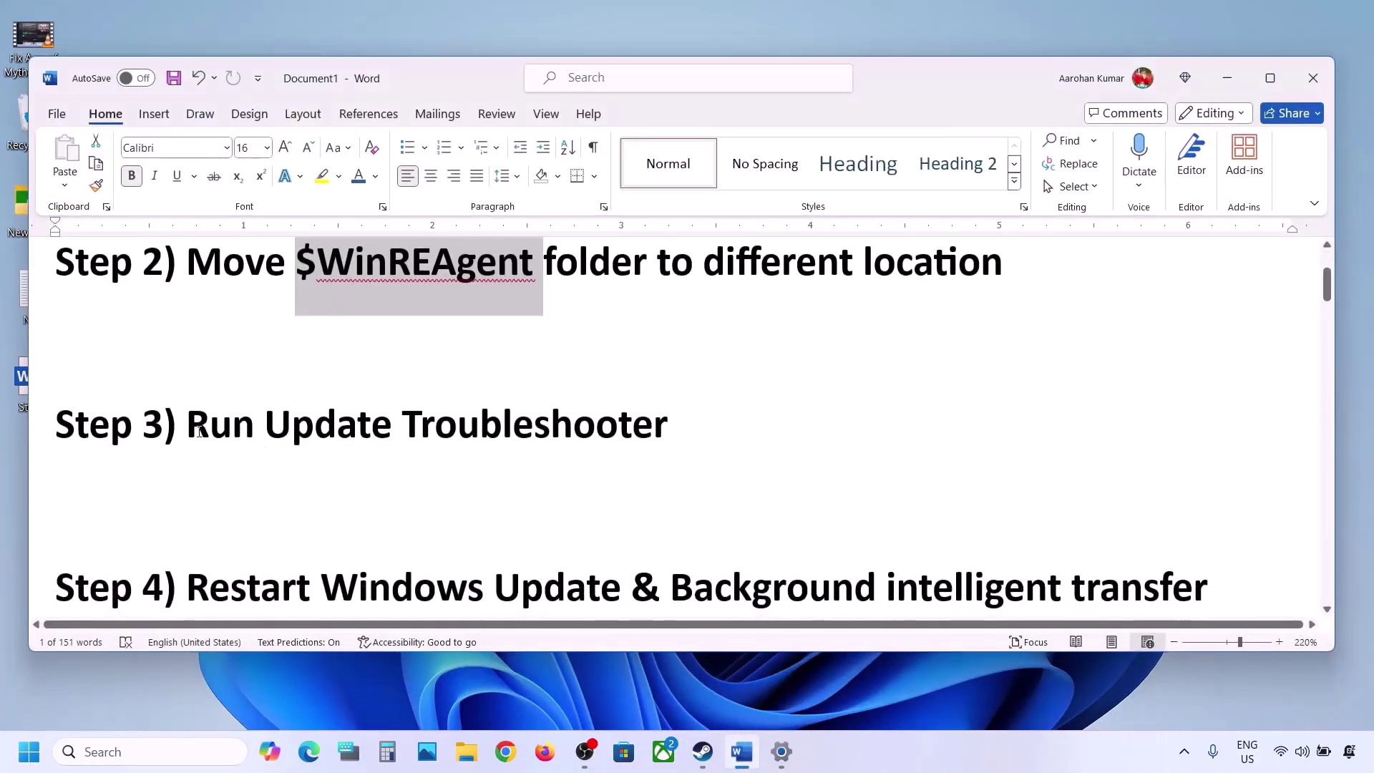
left_click_drag(186, 428, 714, 392)
key("alt+Tab")
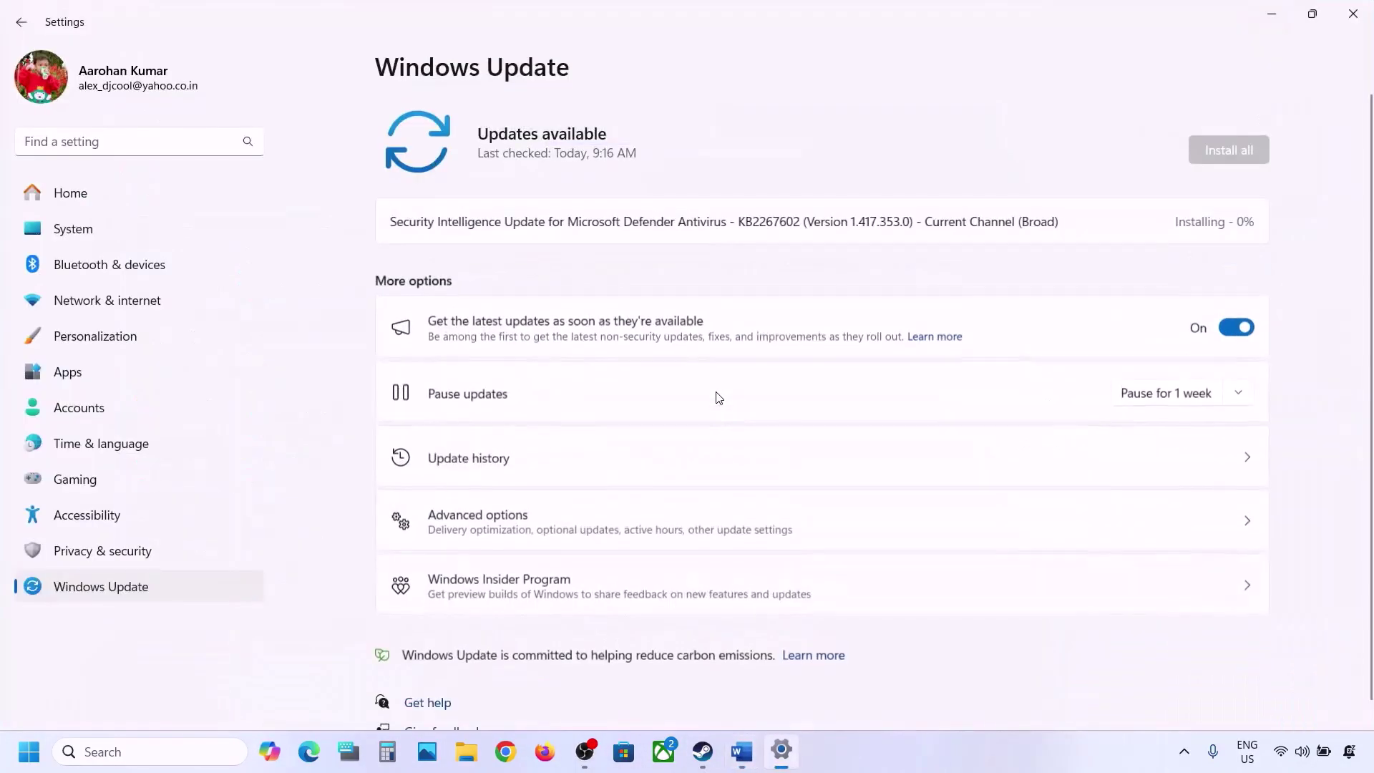
Run the Windows Update troubleshooter from System > Troubleshoot > Other troubleshooters
left_click(100, 240)
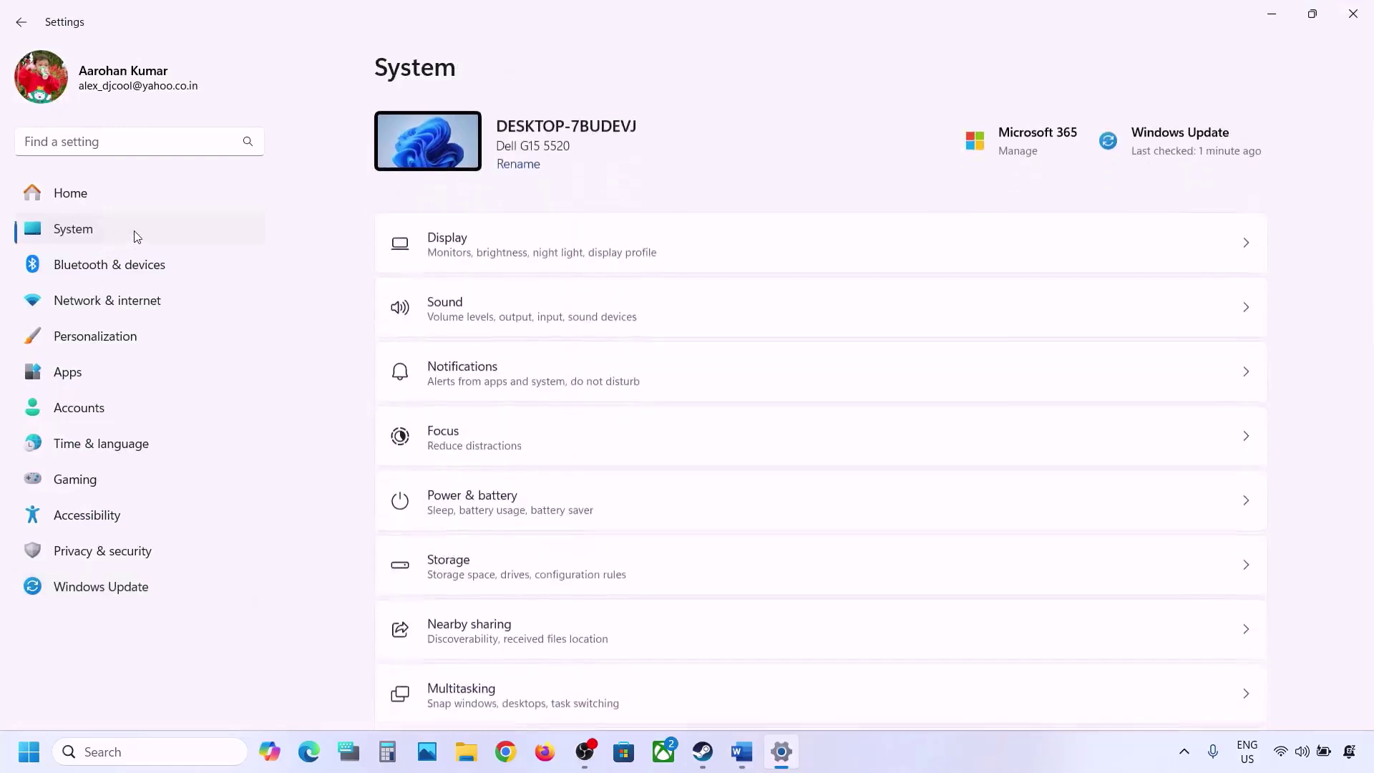
scroll(495, 465, "down", 2)
scroll(515, 566, "down", 3)
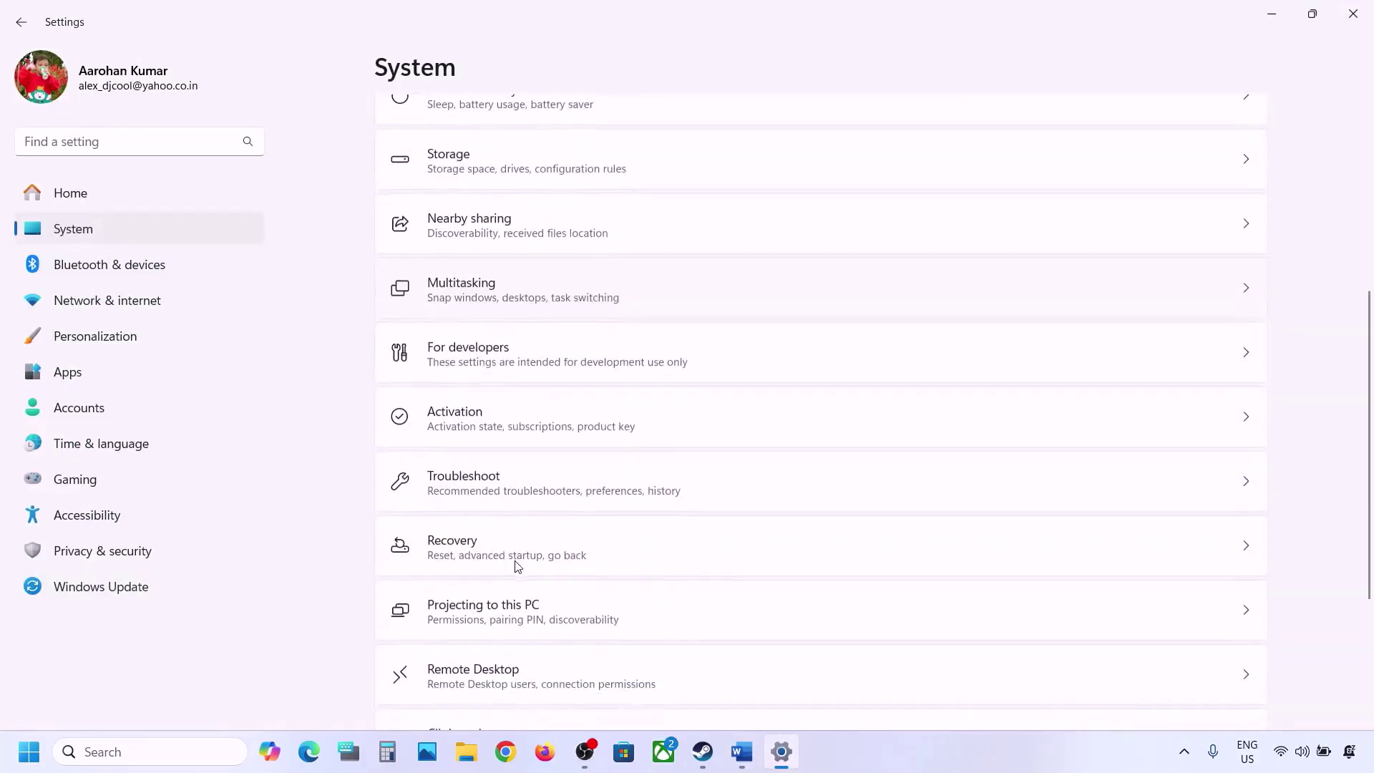
left_click(513, 499)
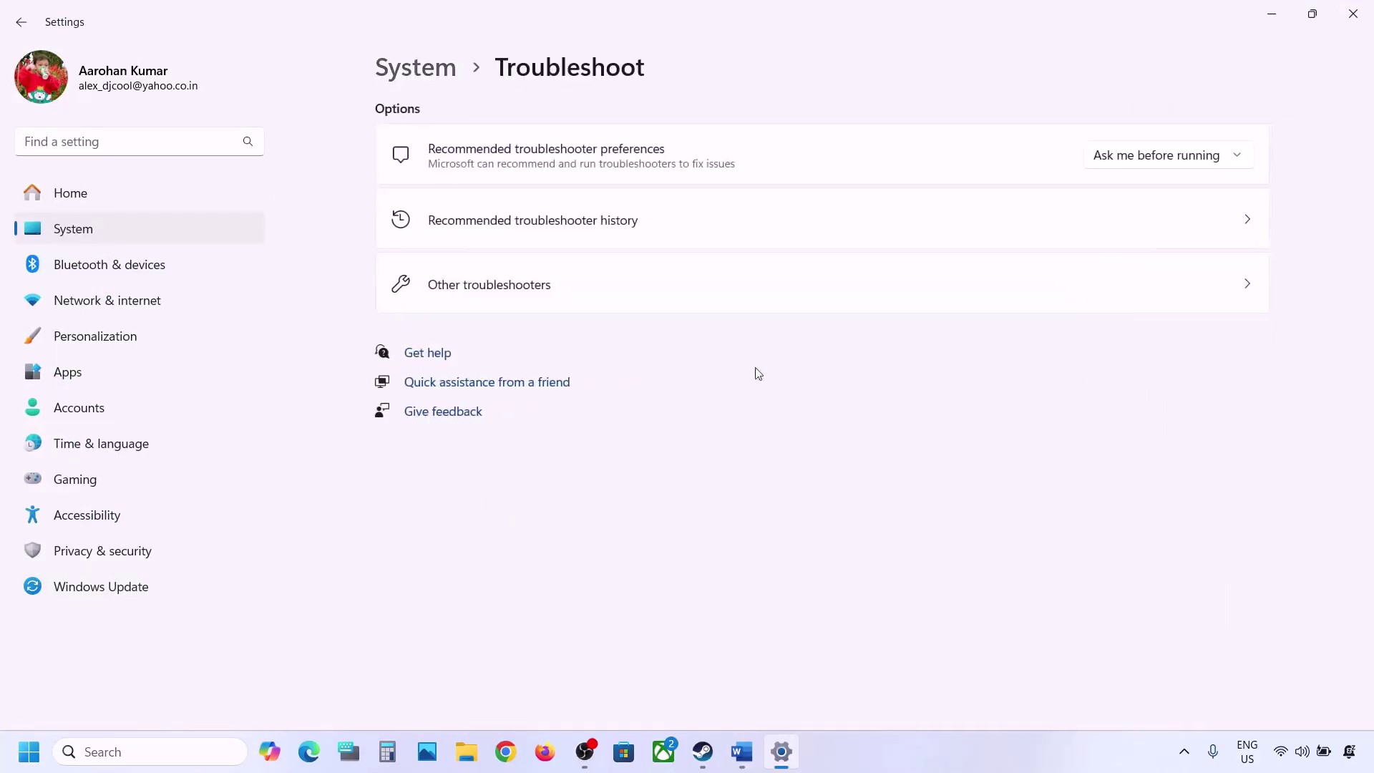
left_click(545, 298)
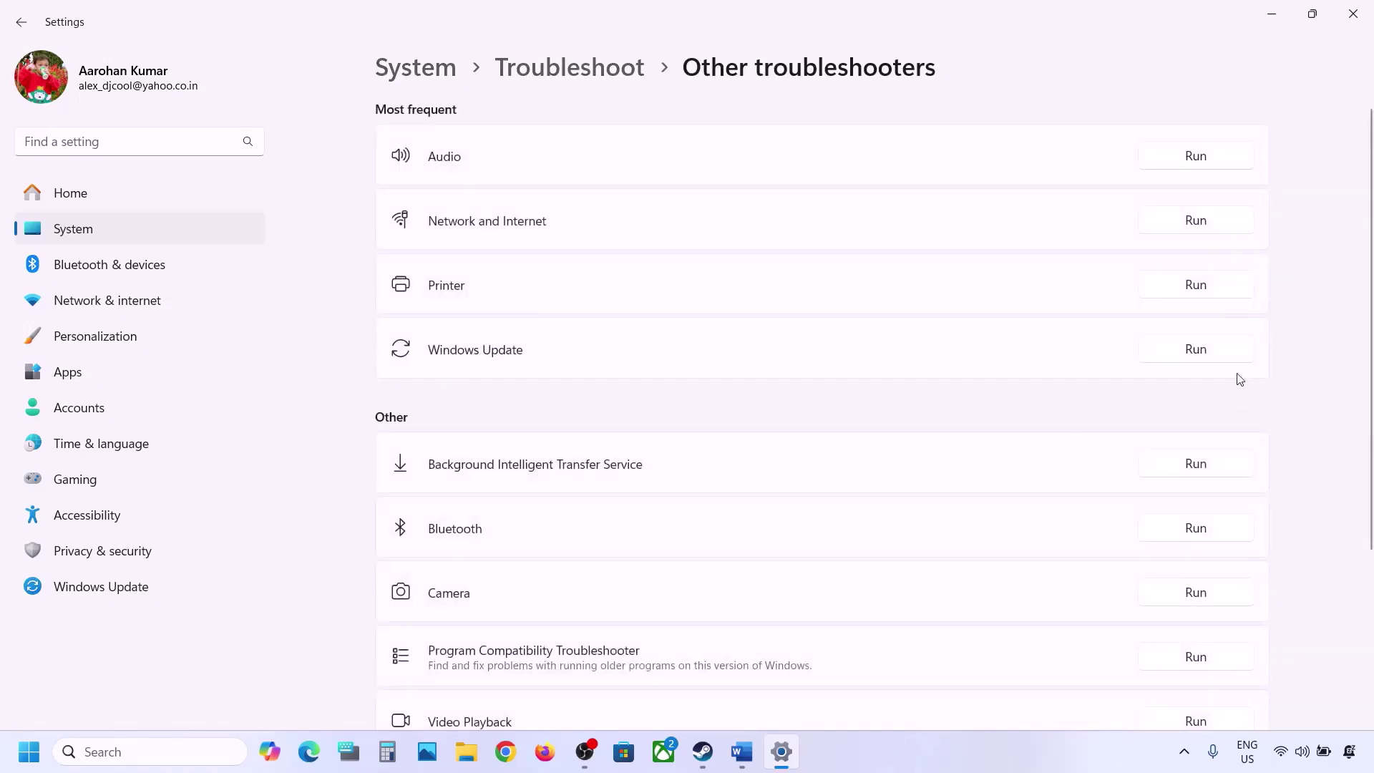
left_click(1216, 358)
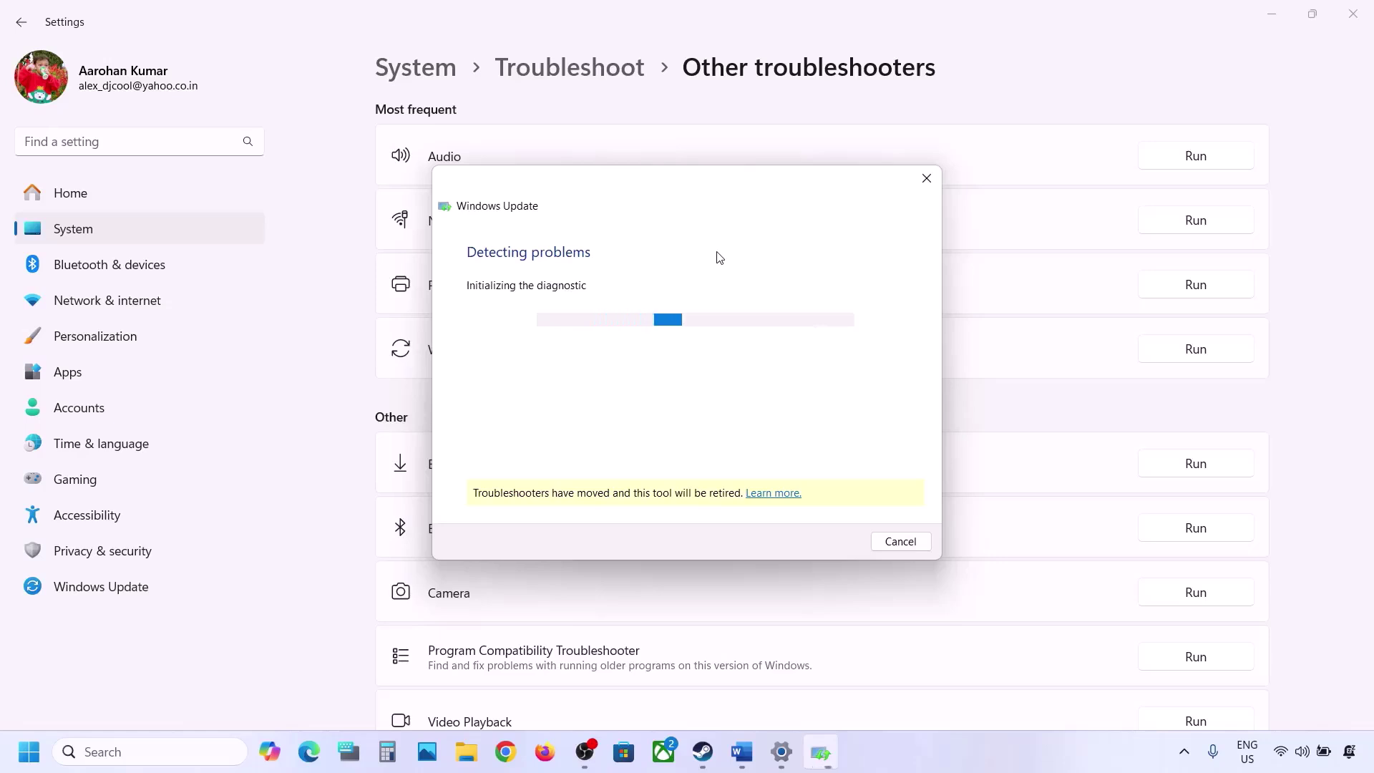
left_click(741, 751)
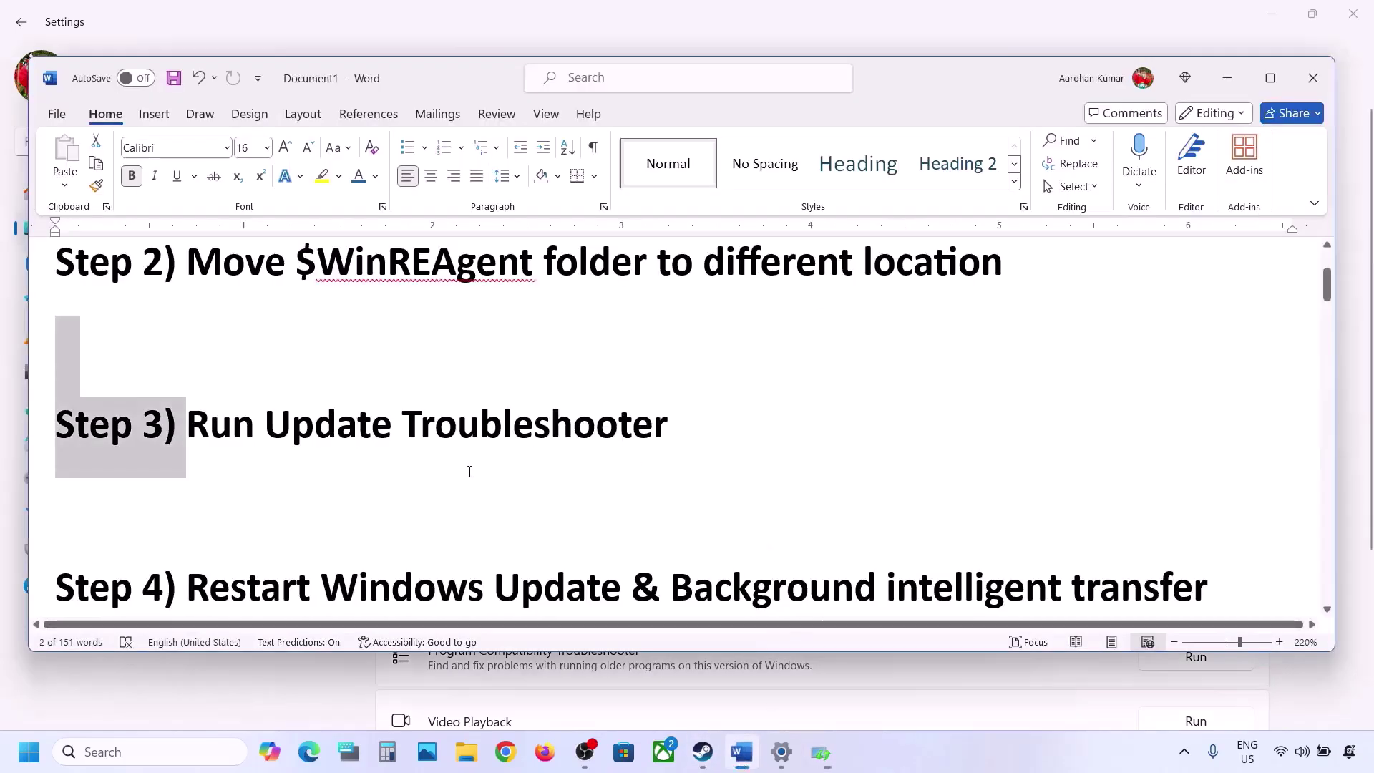
Mark the Step 4 restart instructions in Word and open Services
scroll(469, 471, "down", 3)
left_click_drag(188, 455, 914, 474)
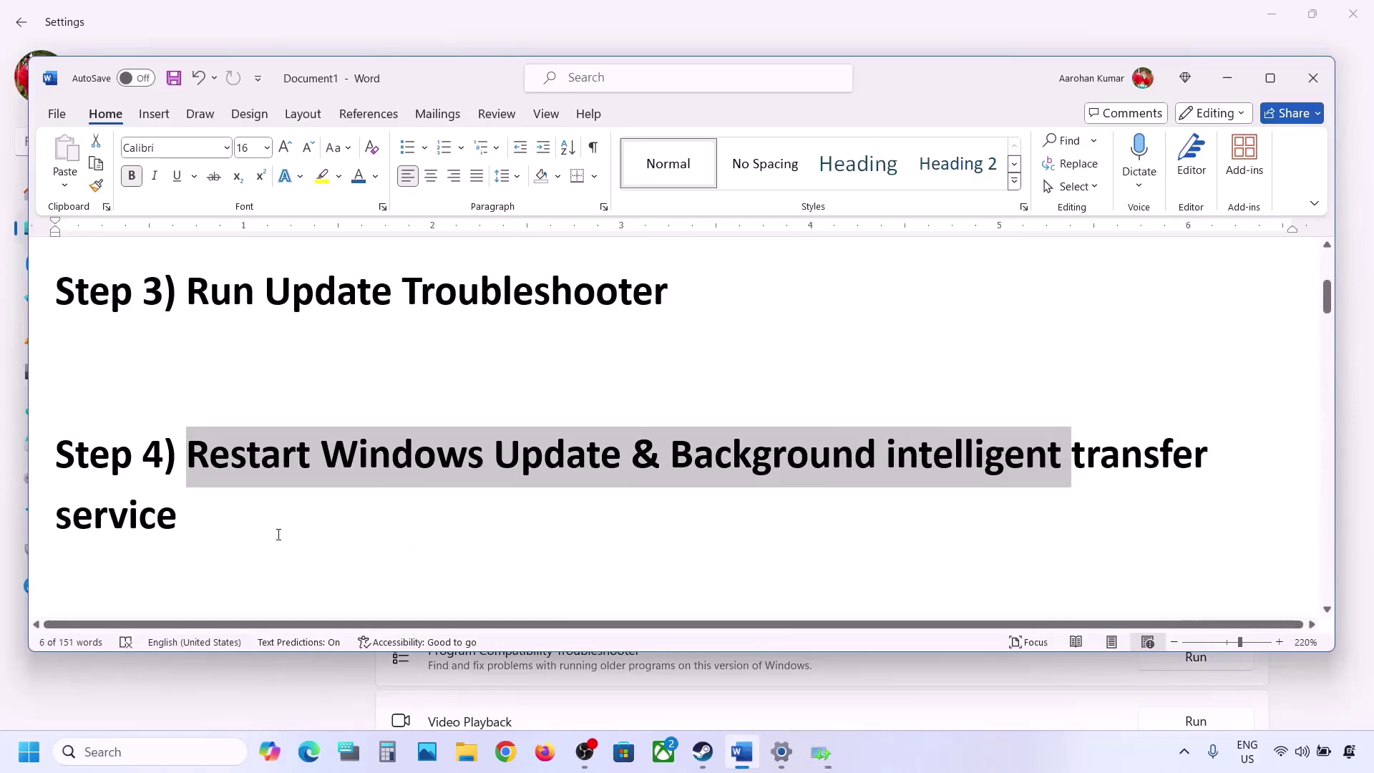
left_click(159, 760)
type("s")
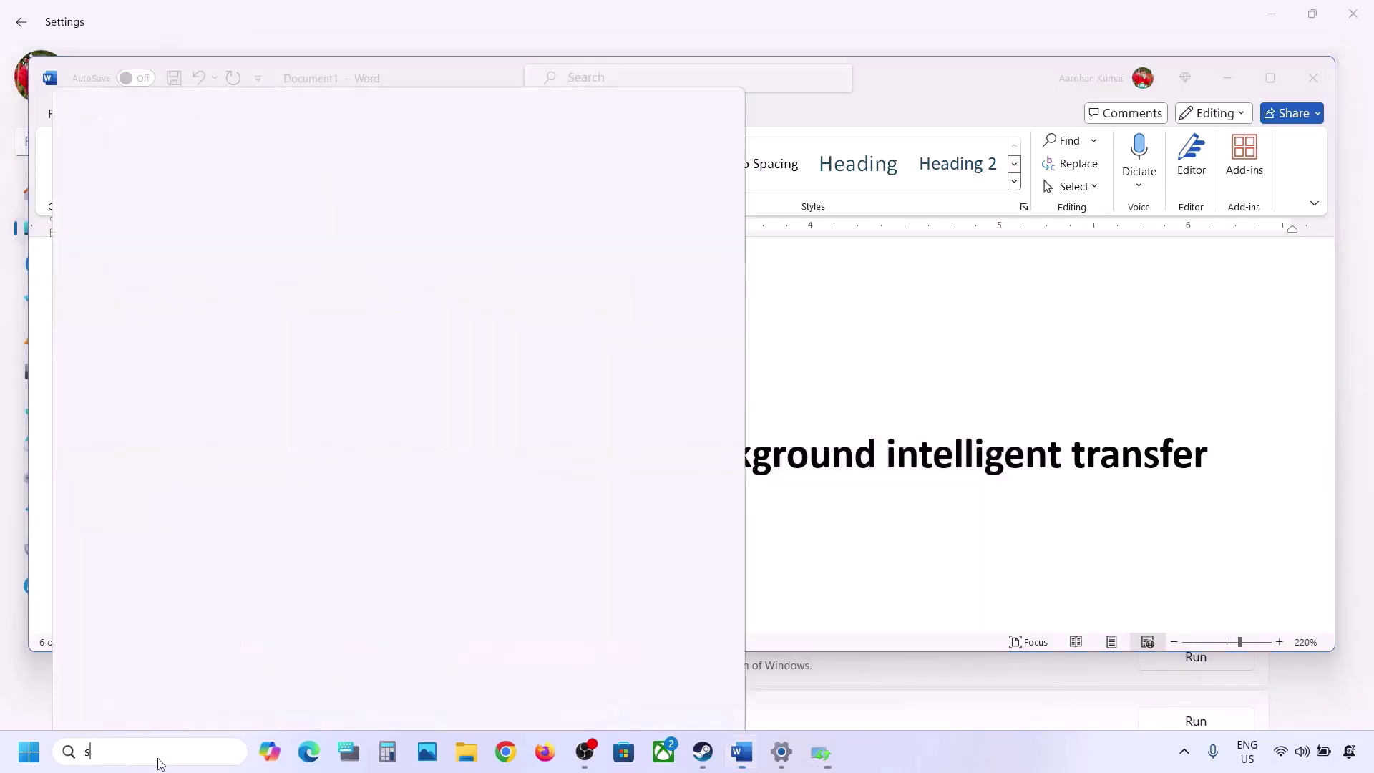
type("ervices")
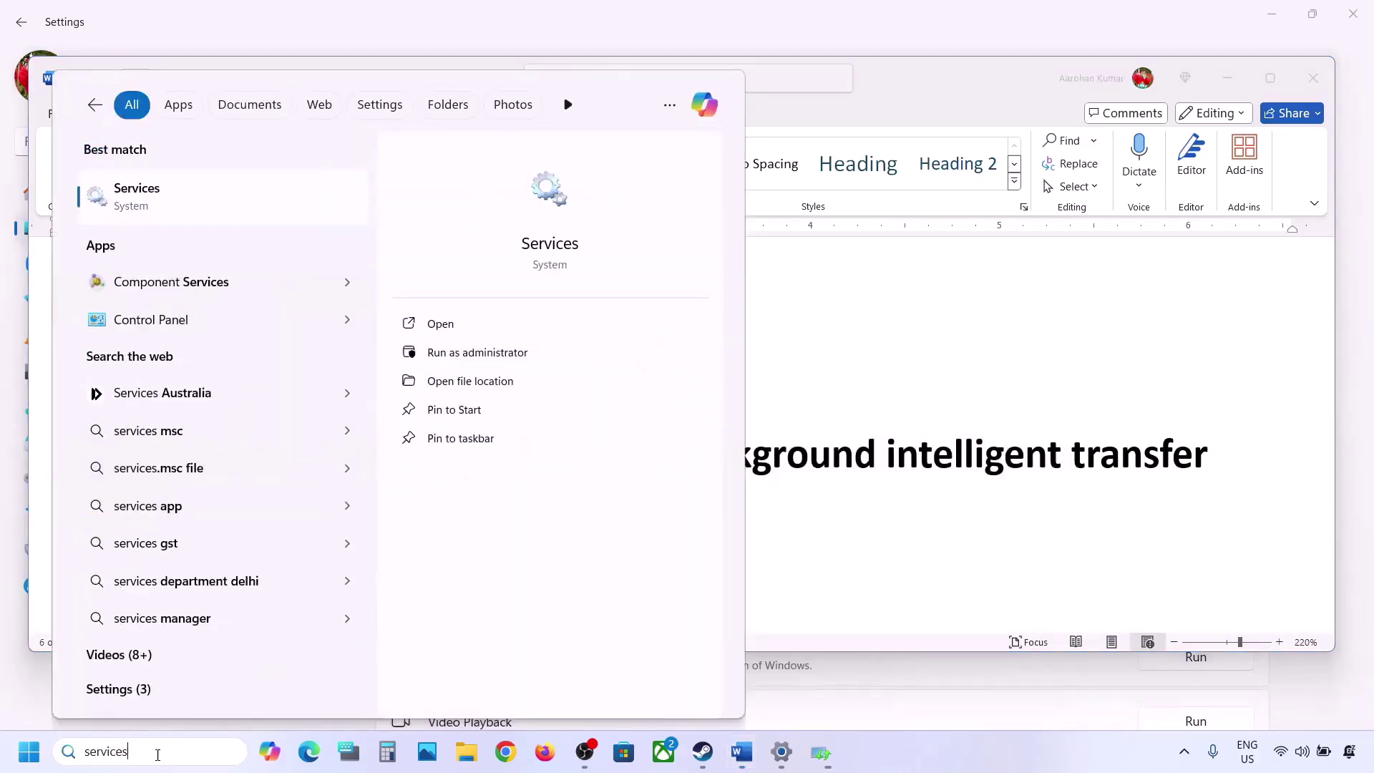
left_click(148, 190)
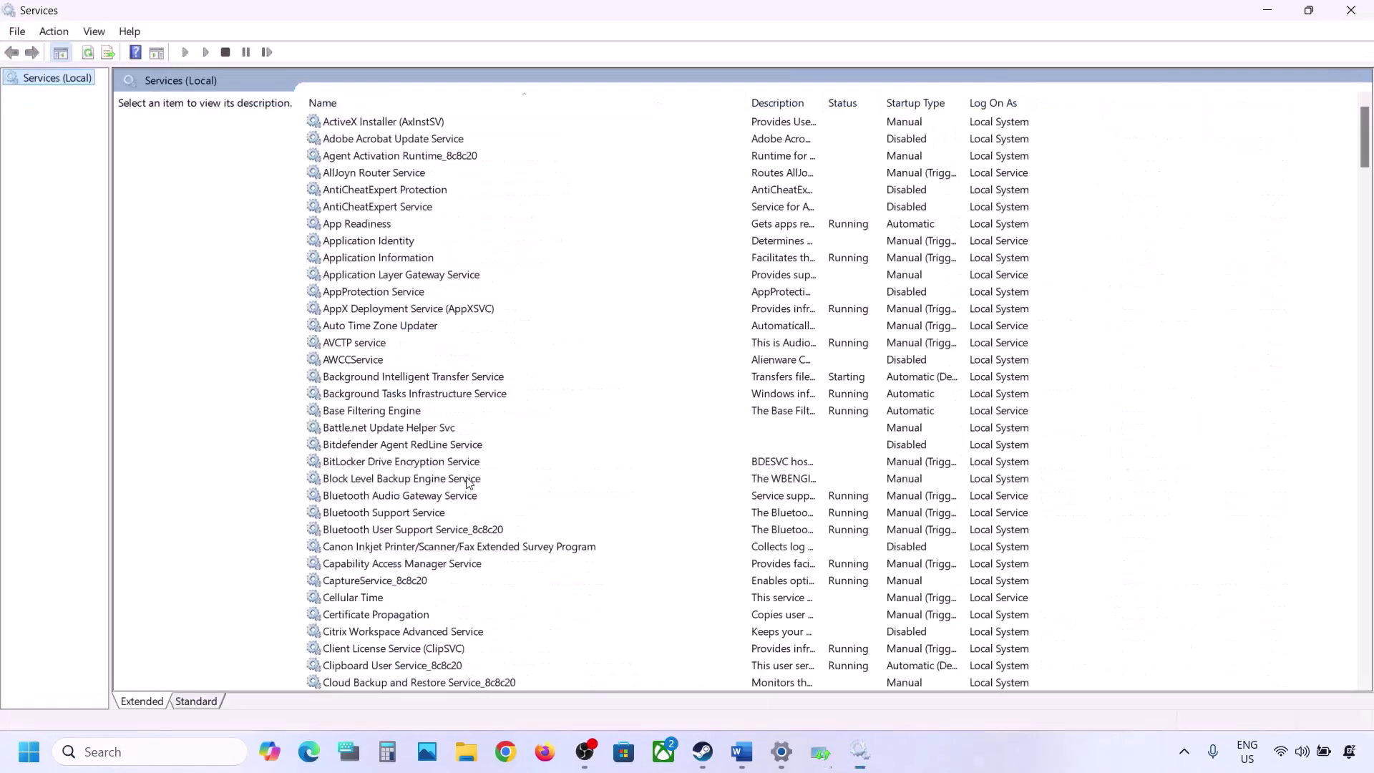
left_click(467, 479)
Set the Windows Update service to Automatic startup and close the troubleshooter results
key("w")
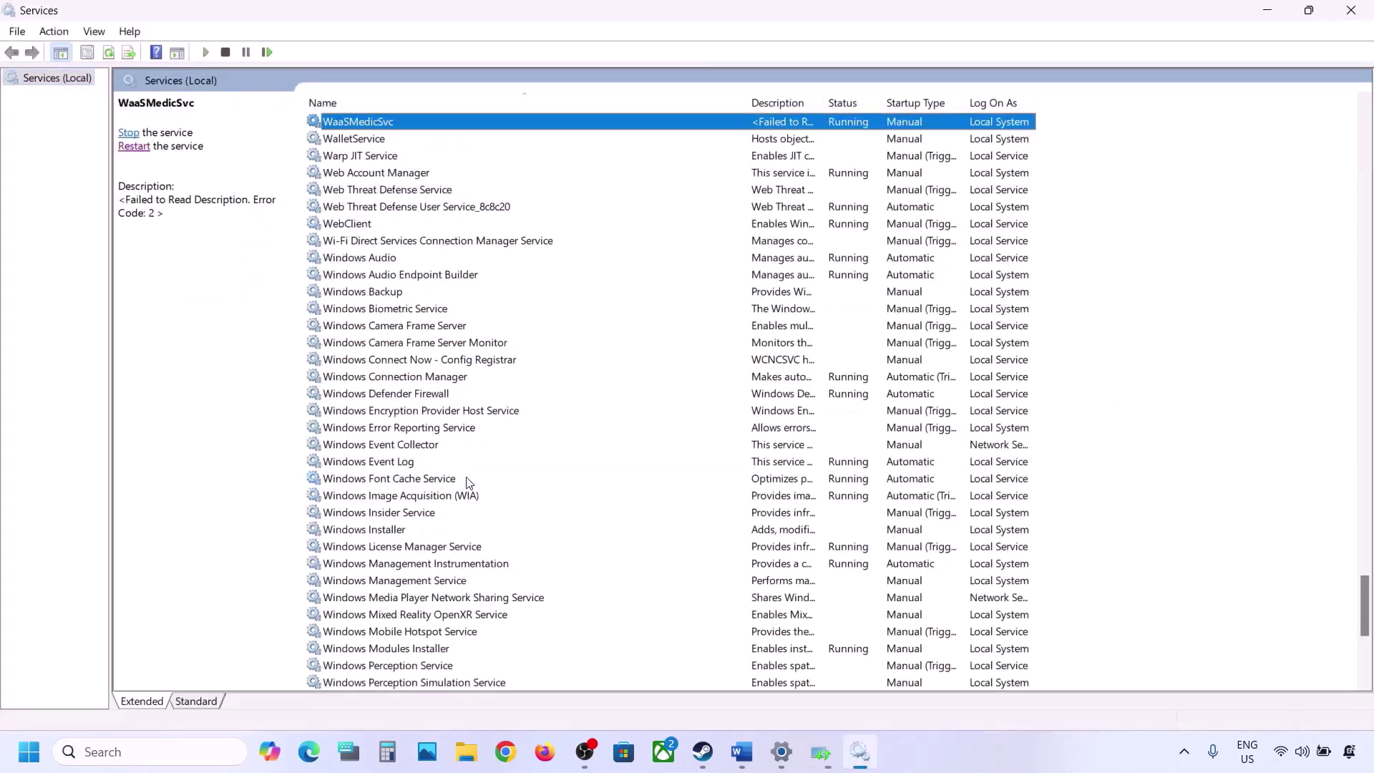
scroll(467, 481, "down", 8)
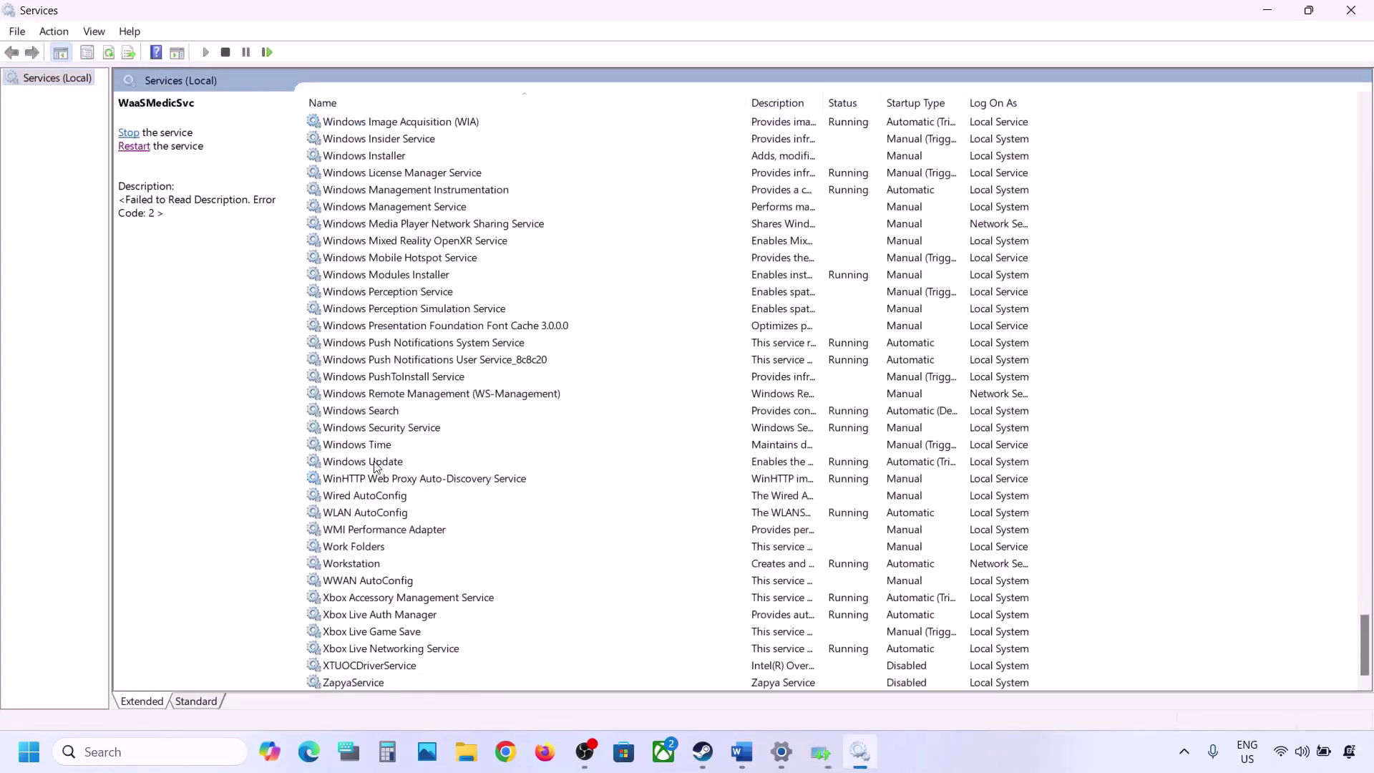
left_click(375, 464)
double_click(486, 469)
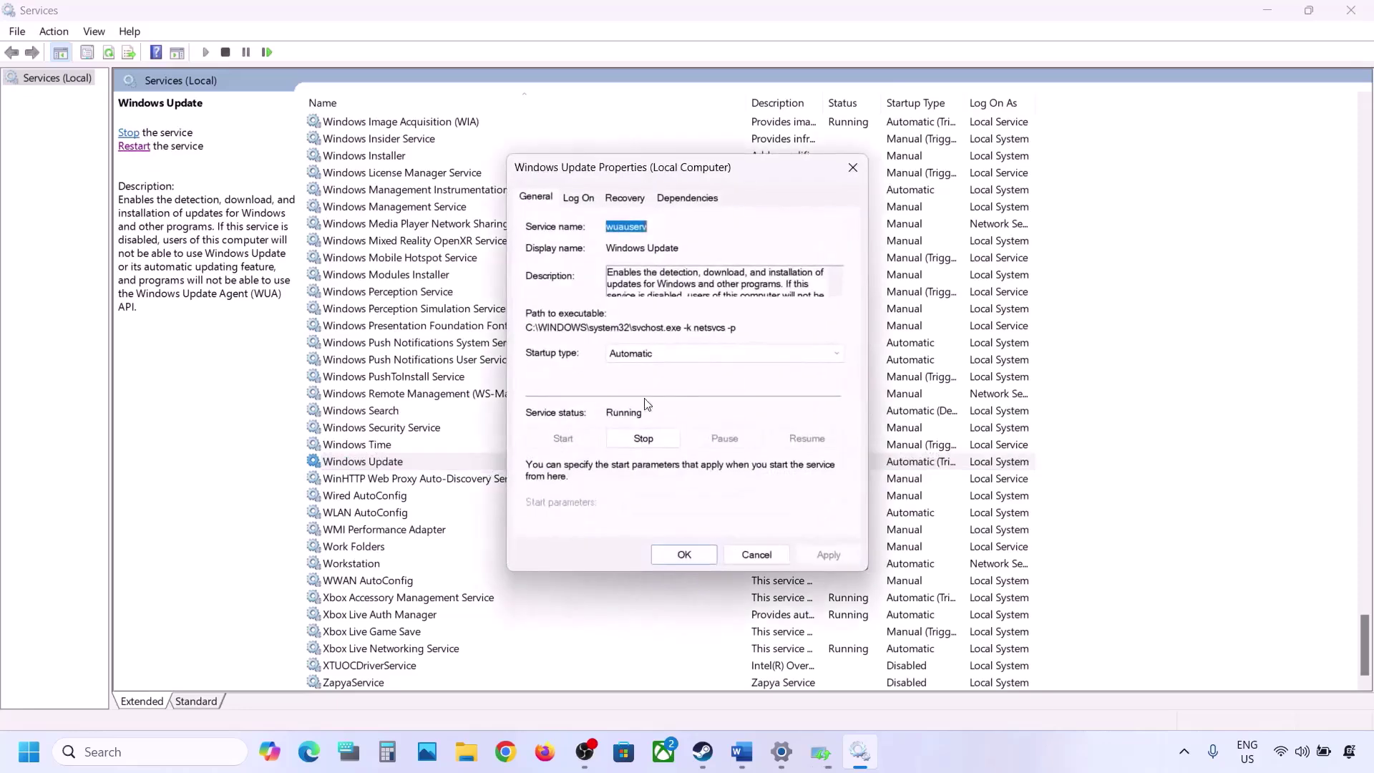
left_click(687, 353)
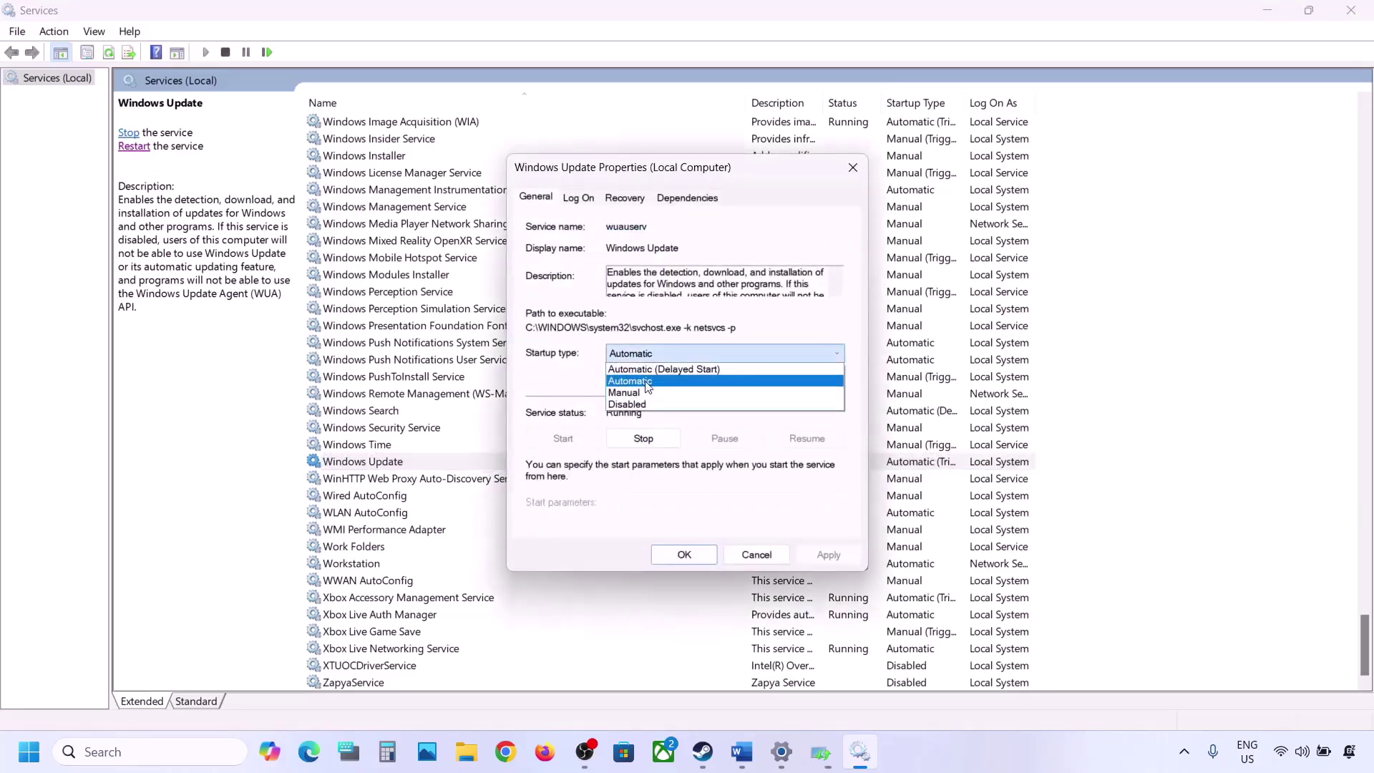
left_click(647, 386)
left_click(816, 548)
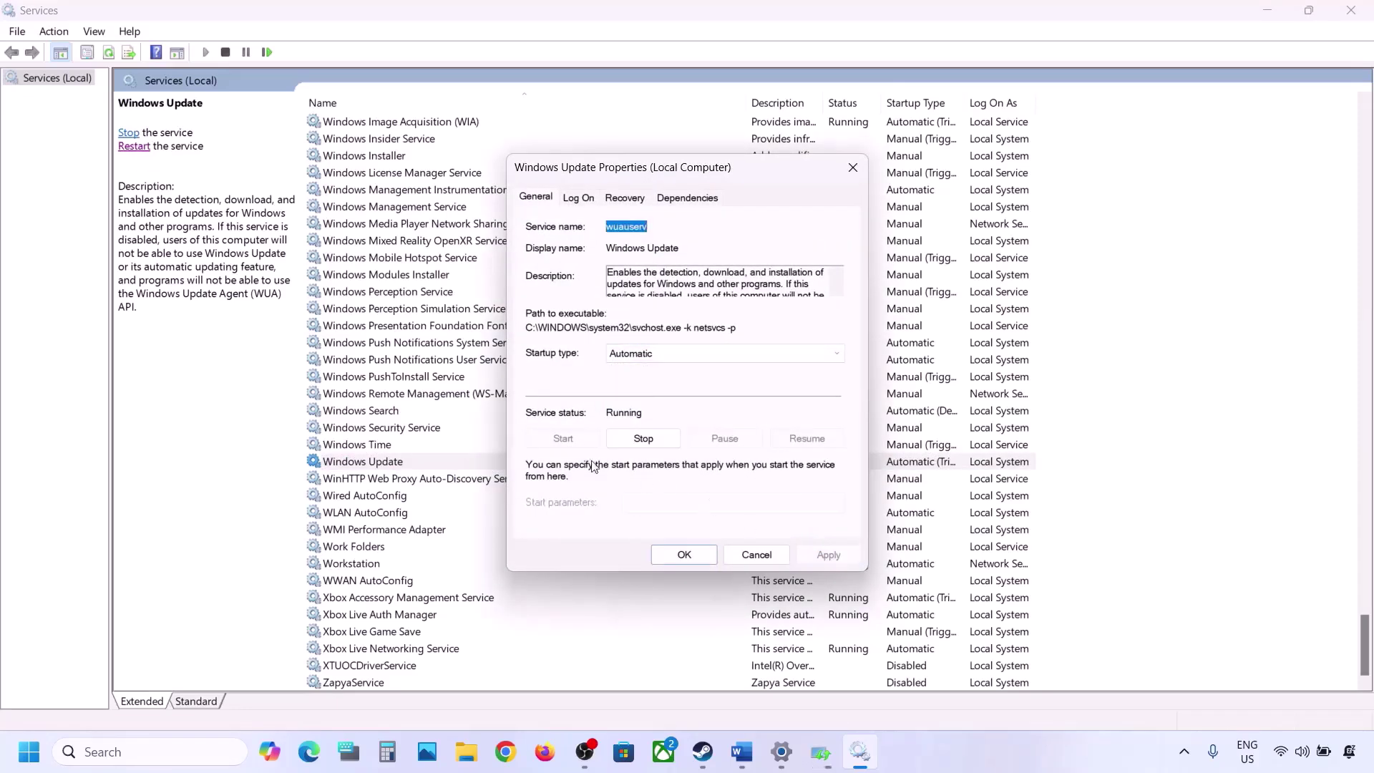
left_click(683, 554)
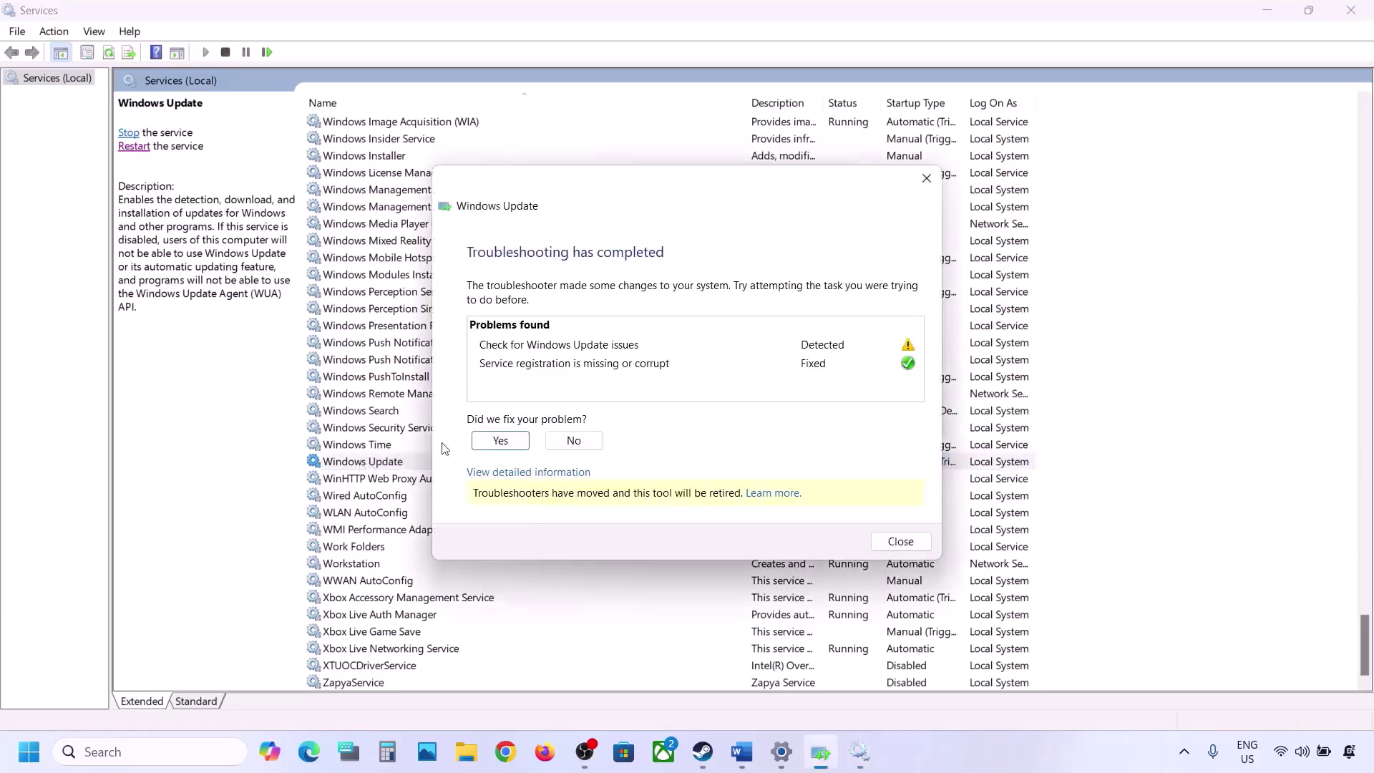
left_click(900, 541)
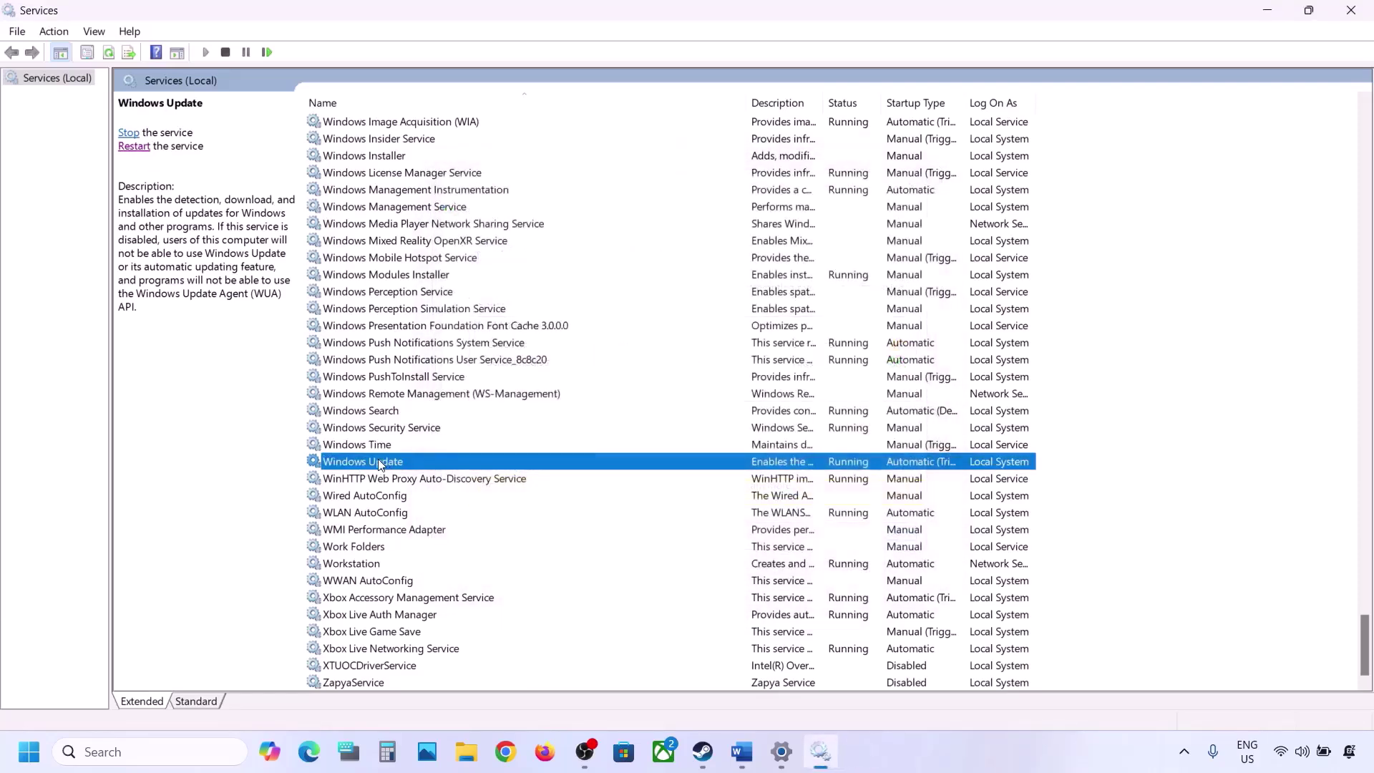
Restart the Windows Update service and locate Background Intelligent Transfer Service
right_click(378, 465)
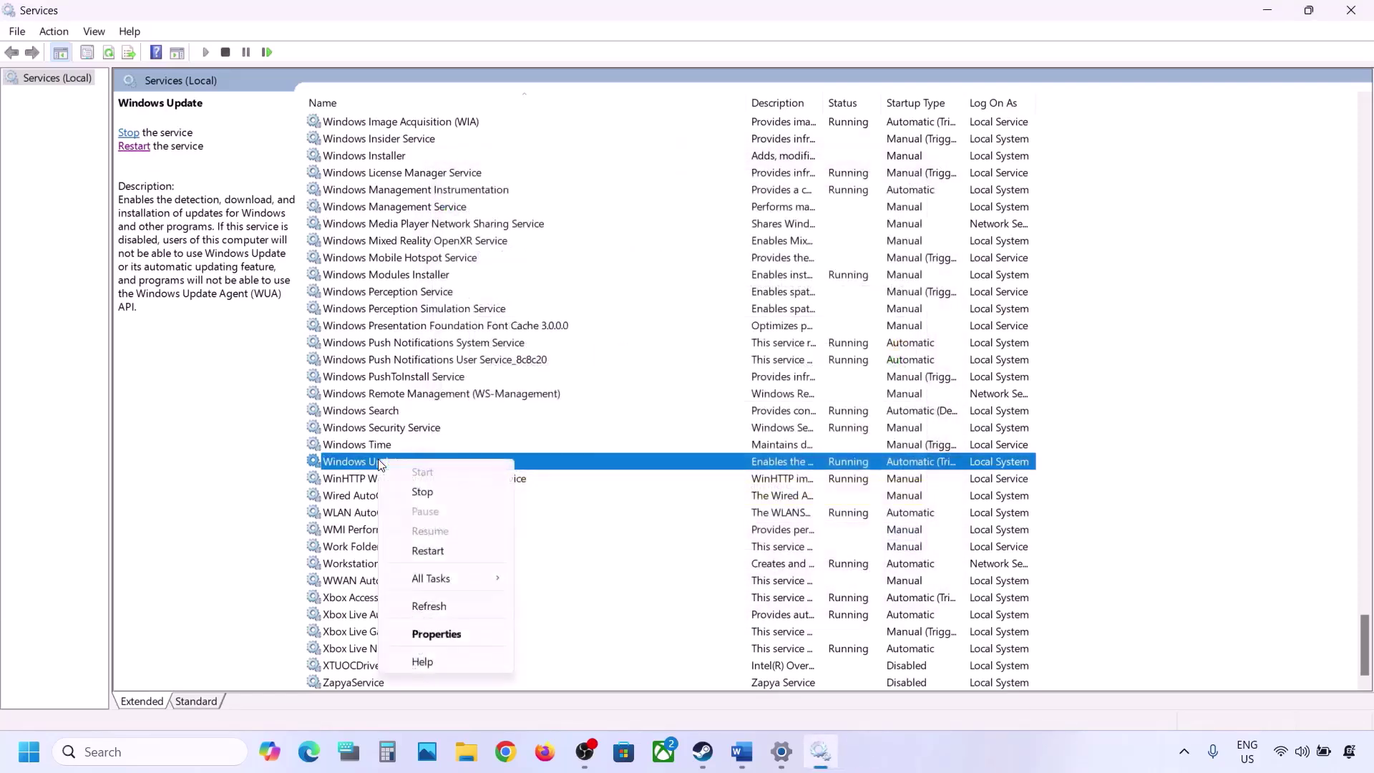
left_click(439, 550)
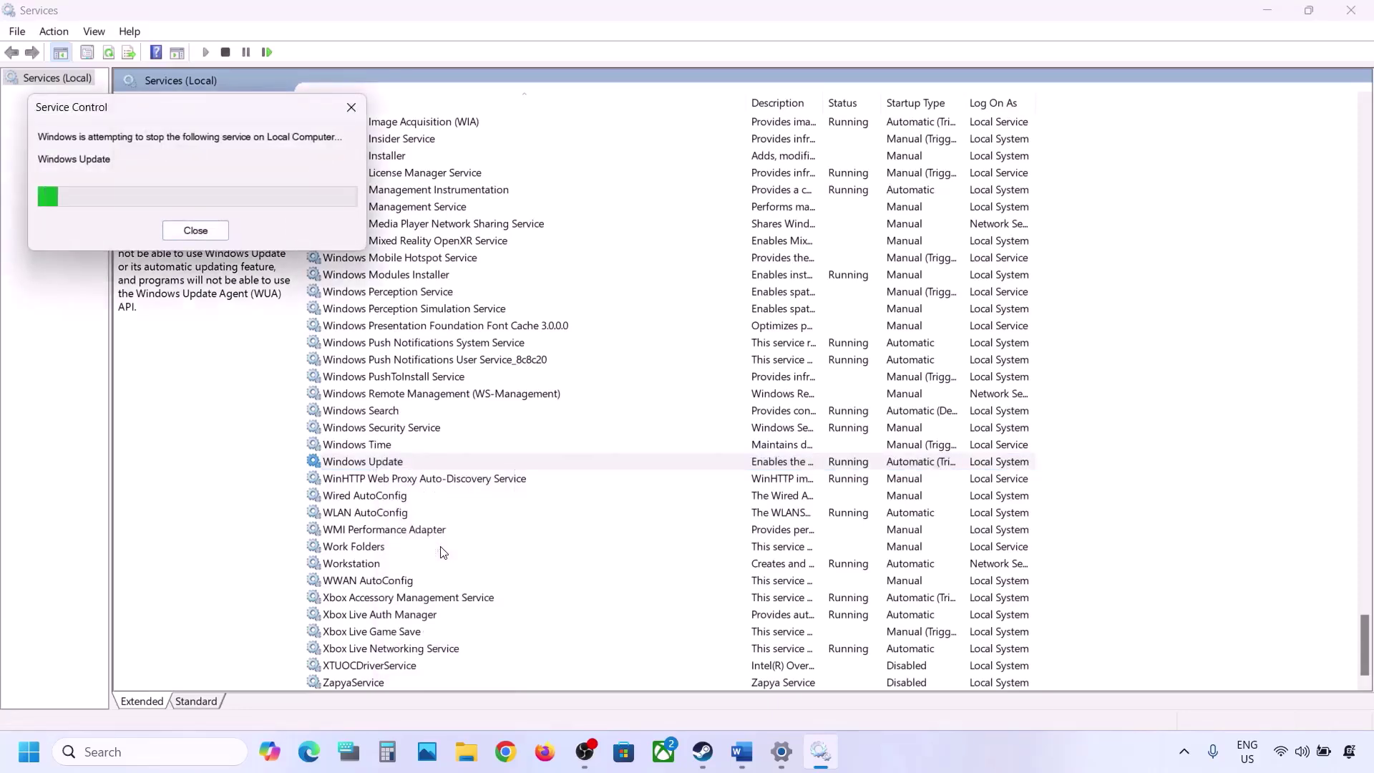
left_click(430, 384)
key("b")
scroll(438, 372, "up", 5)
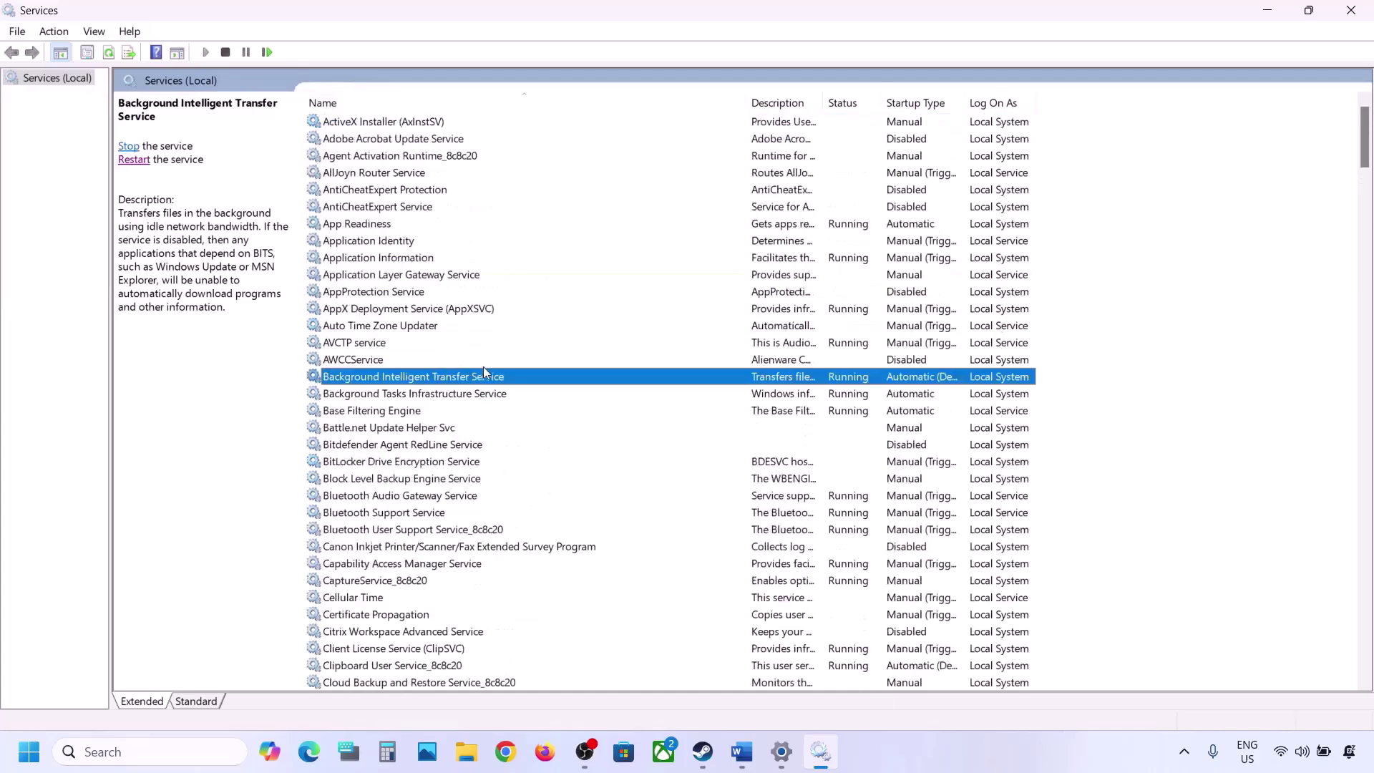
Set BITS to Automatic startup, apply, and restart the service
double_click(466, 384)
left_click(674, 354)
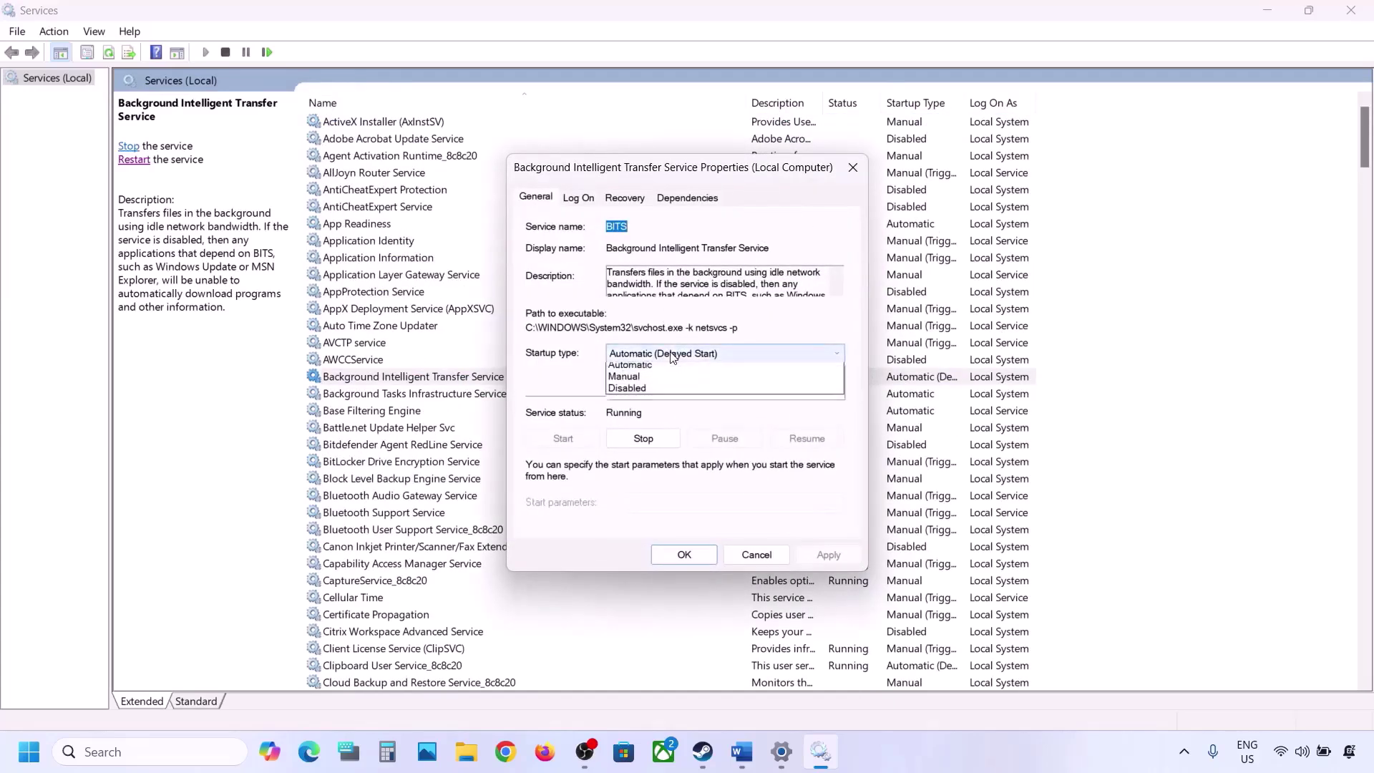
left_click(662, 387)
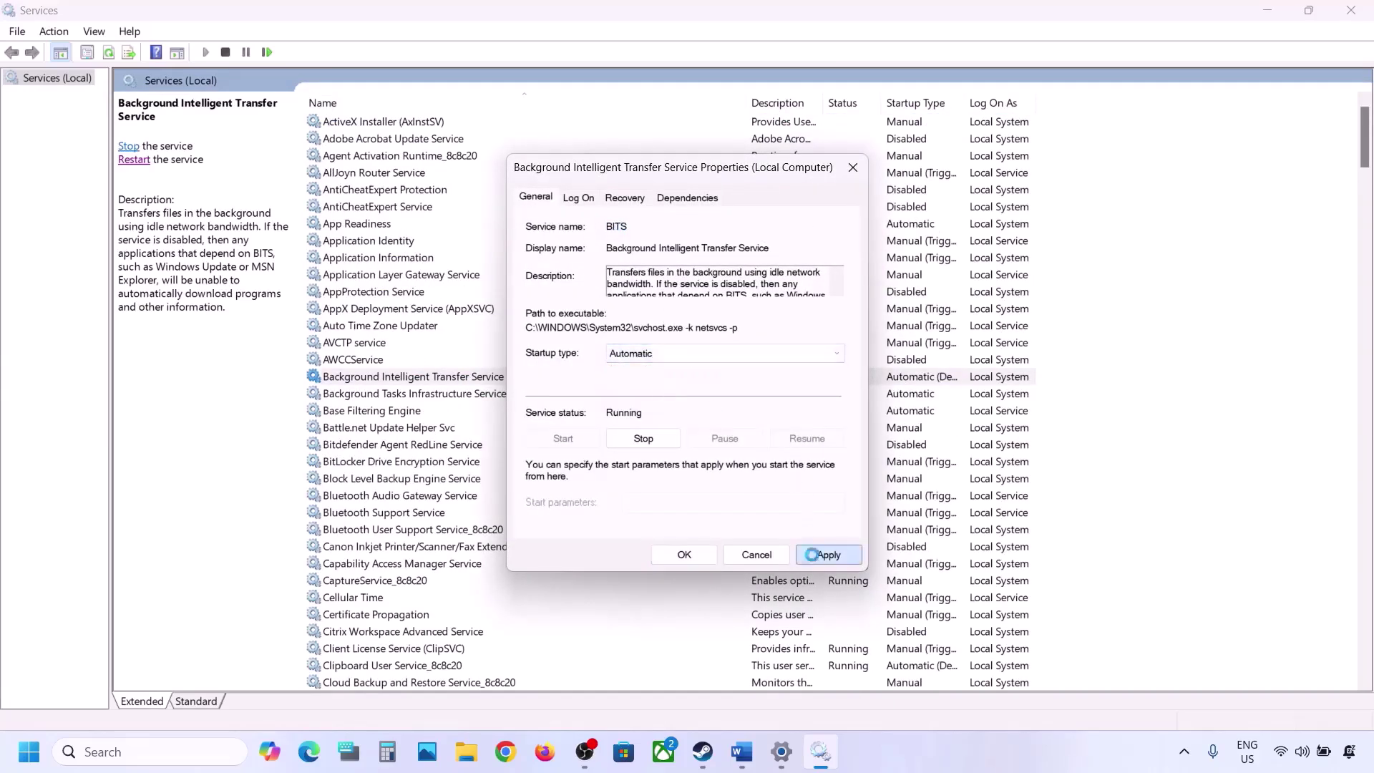
left_click(828, 555)
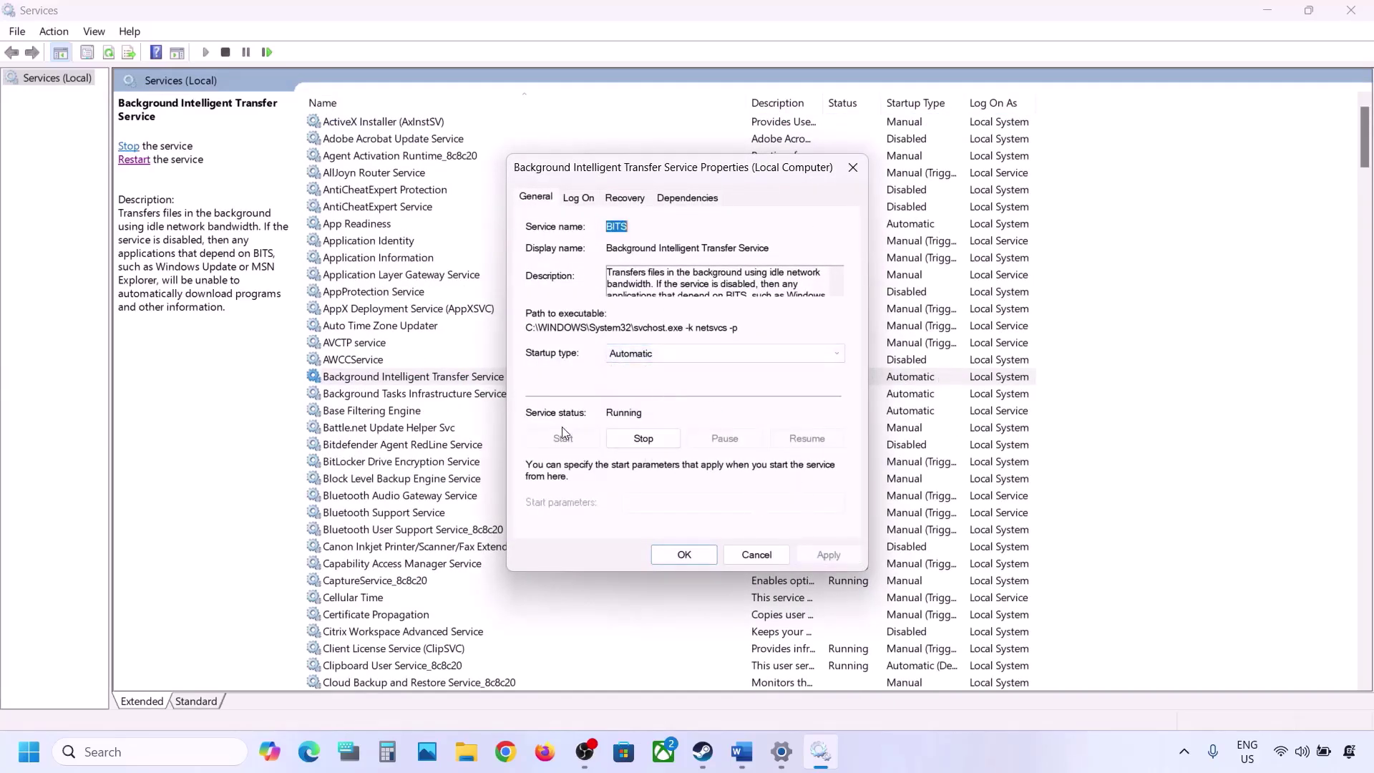
left_click(671, 560)
right_click(439, 384)
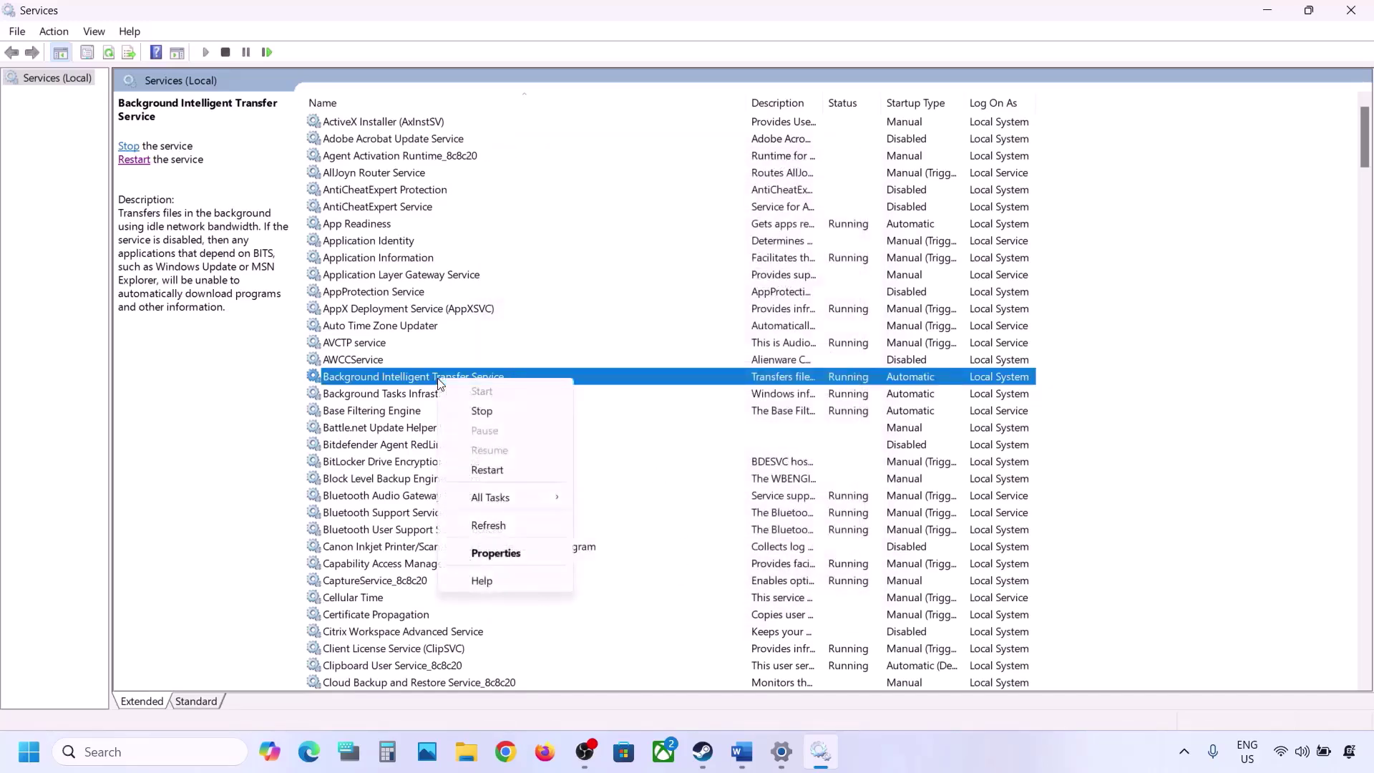
left_click(505, 475)
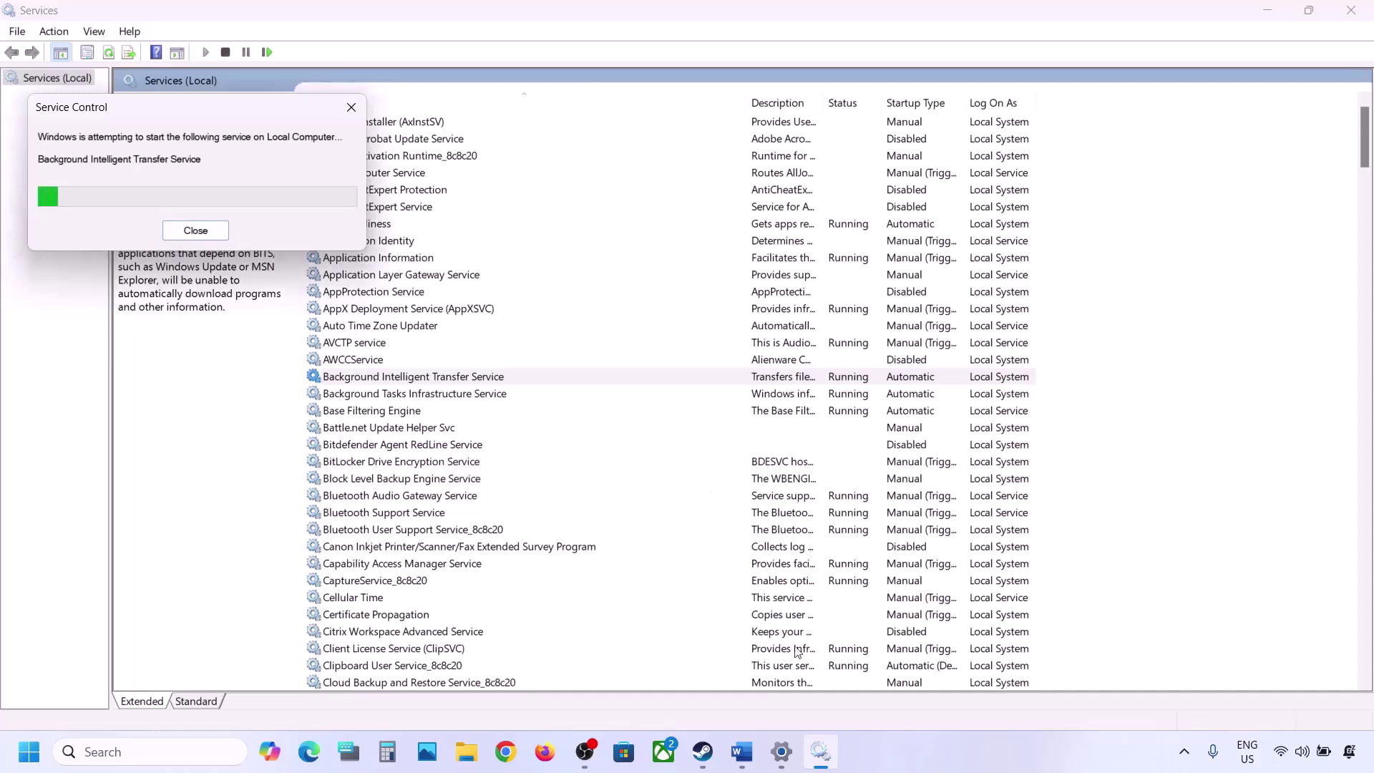
mouse_move(742, 753)
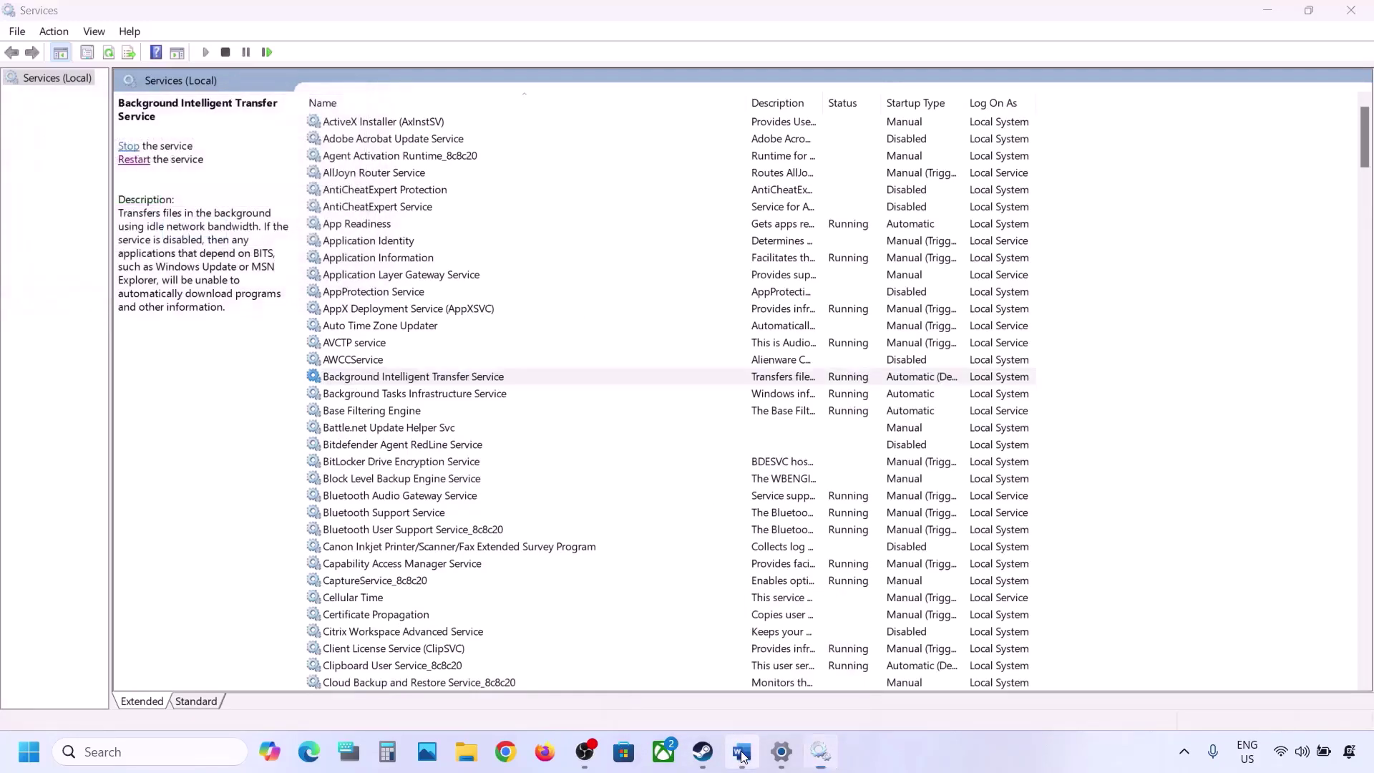
Copy the Windows 11 download URL from the Word notes and load it in Chrome
left_click(742, 754)
scroll(496, 557, "down", 4)
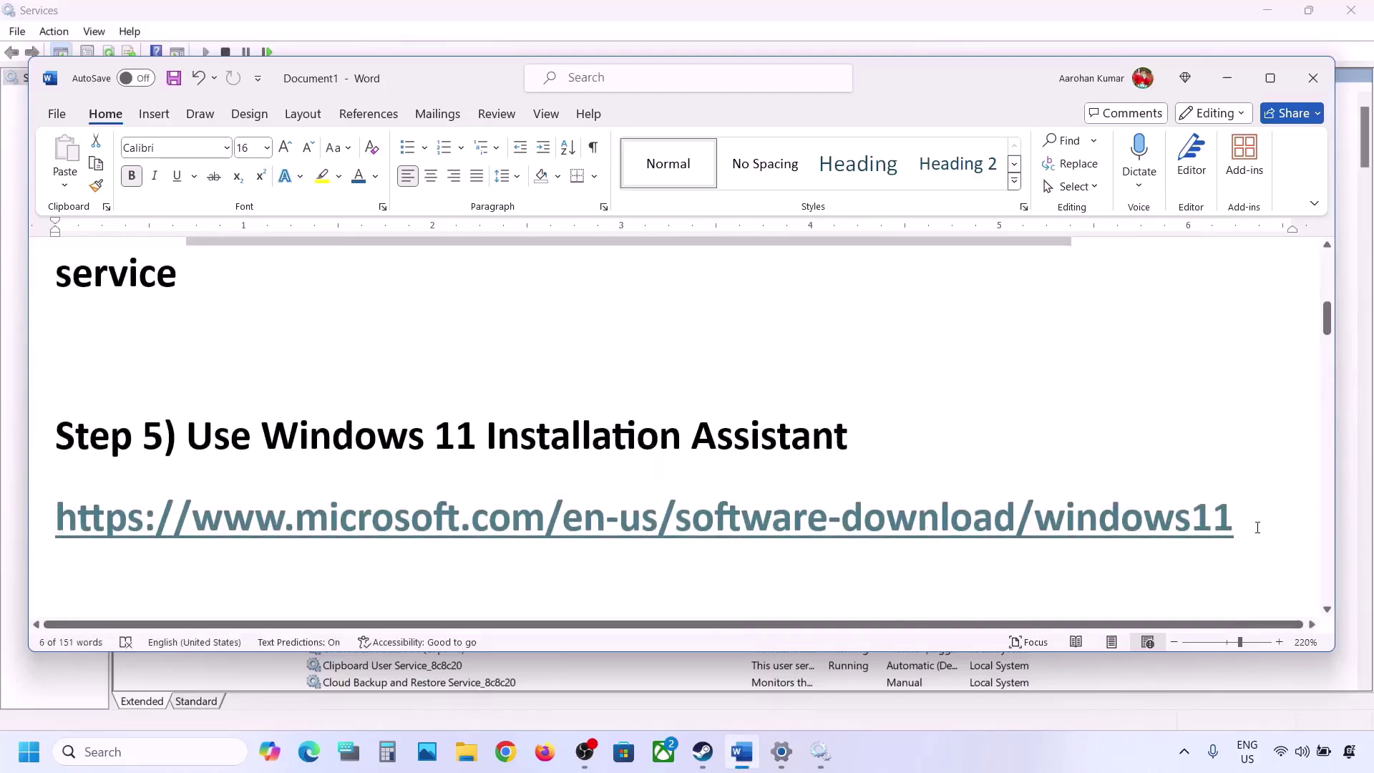
left_click_drag(1257, 528, 282, 505)
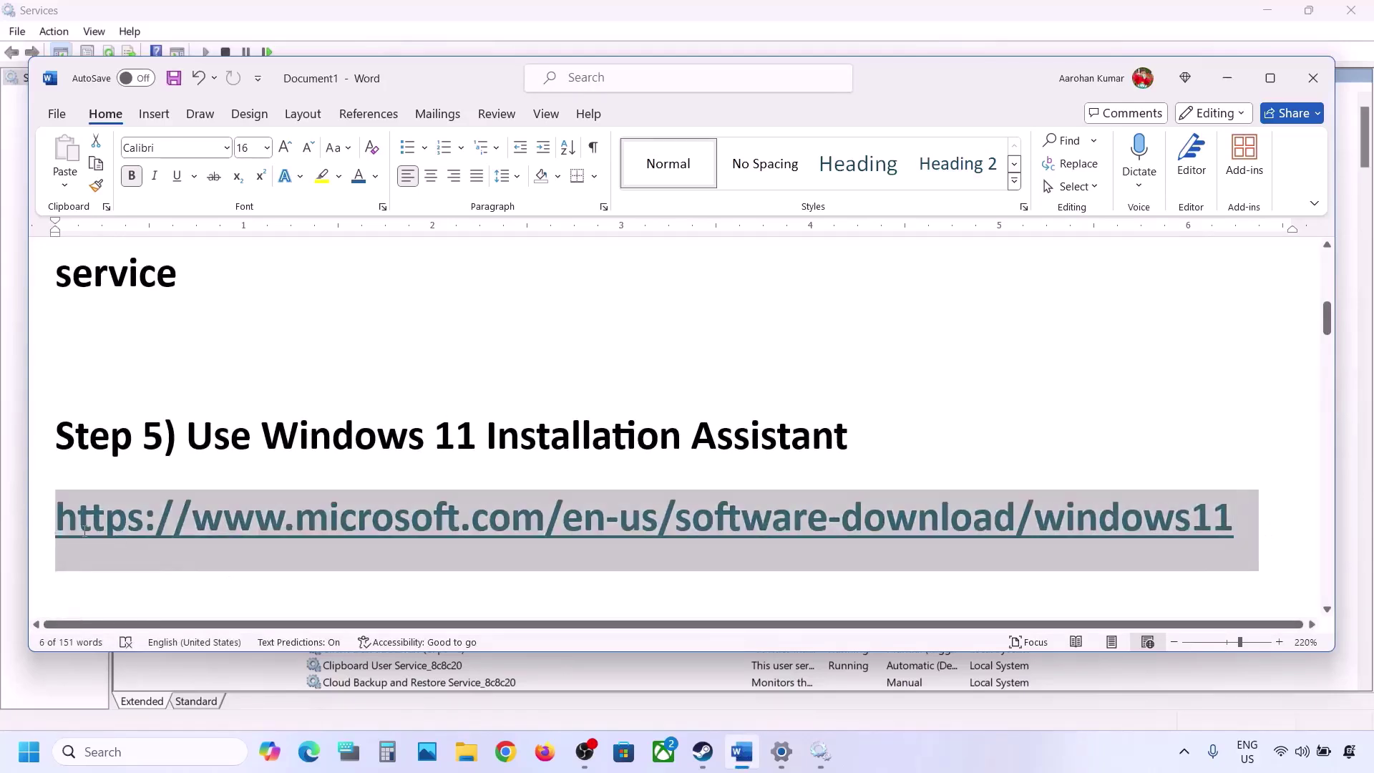
right_click(282, 506)
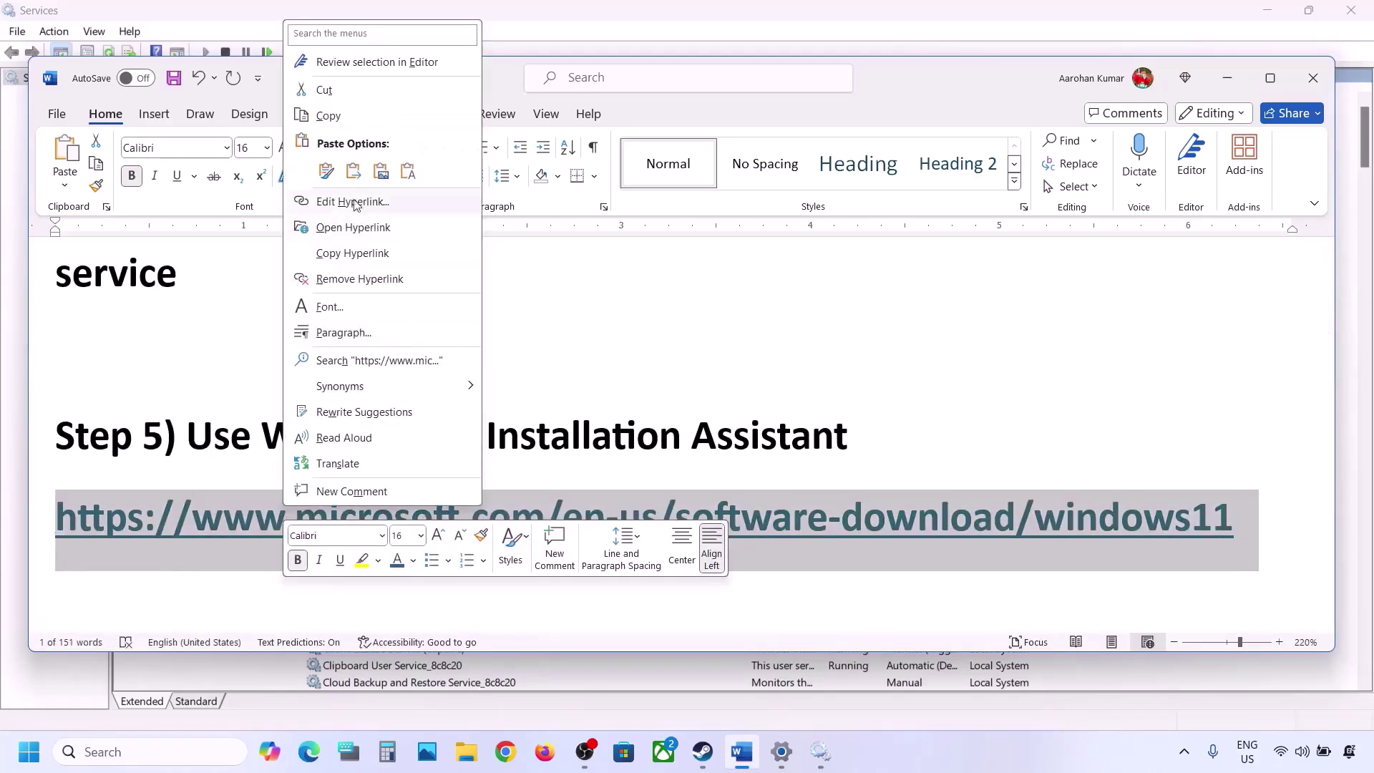
left_click(332, 128)
left_click(503, 744)
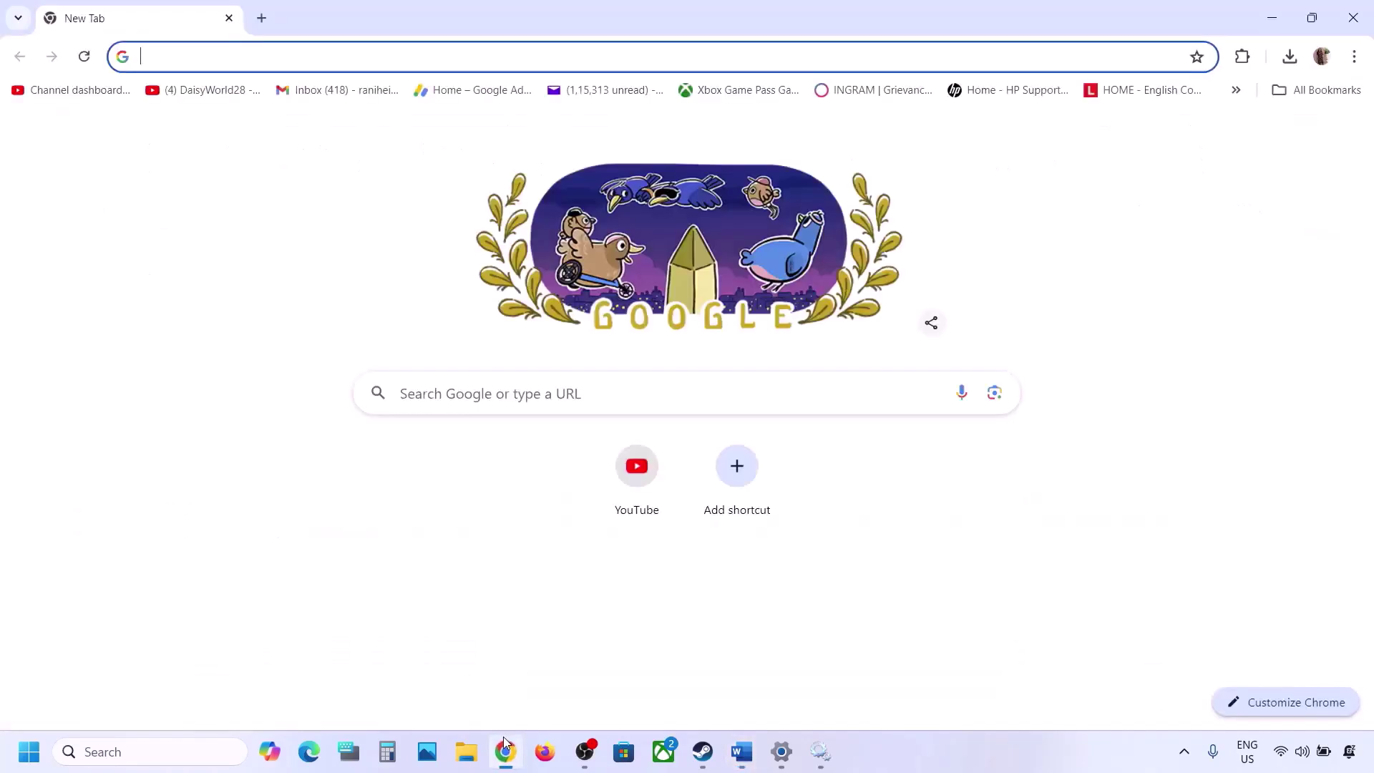
key("ctrl+v")
key("Return")
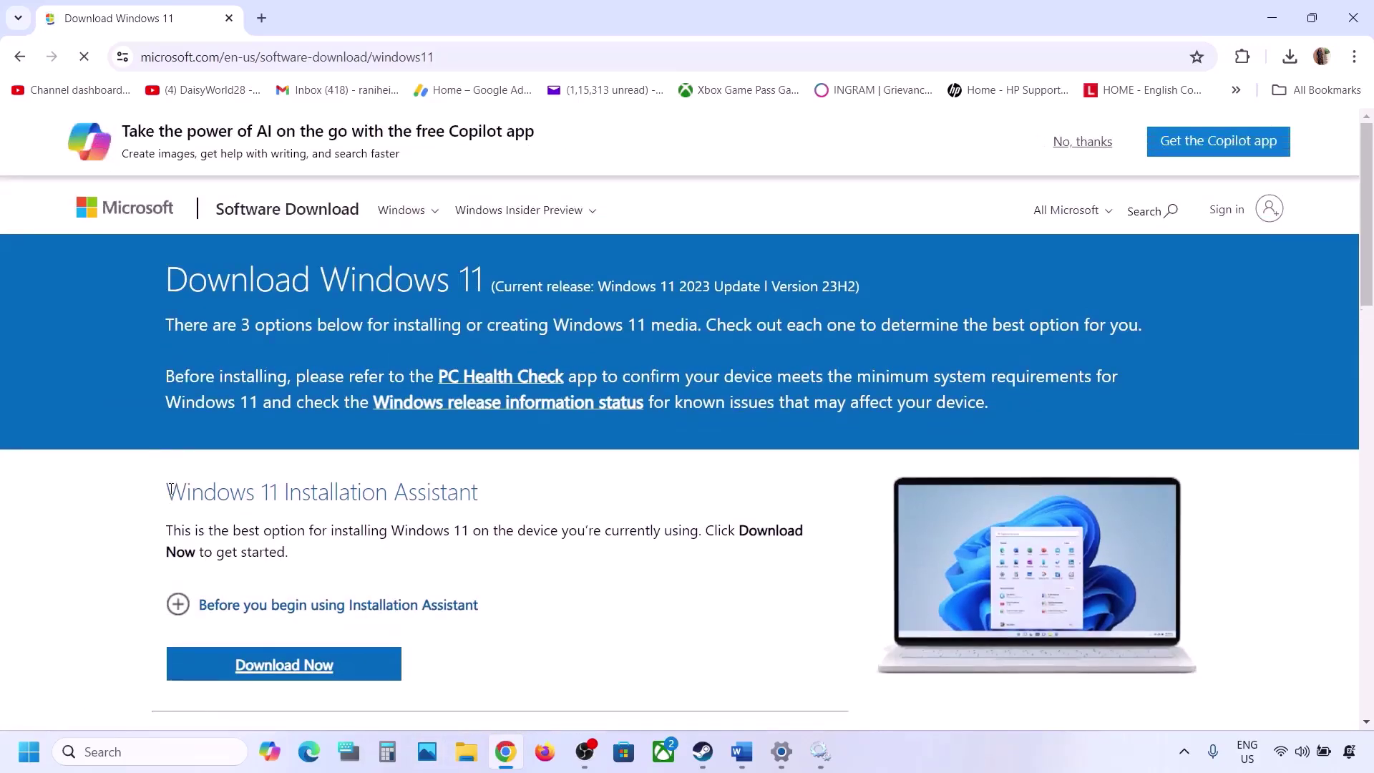
Download the Windows 11 Installation Assistant and launch the downloaded file
left_click_drag(171, 490, 528, 484)
scroll(527, 484, "down", 3)
left_click(310, 422)
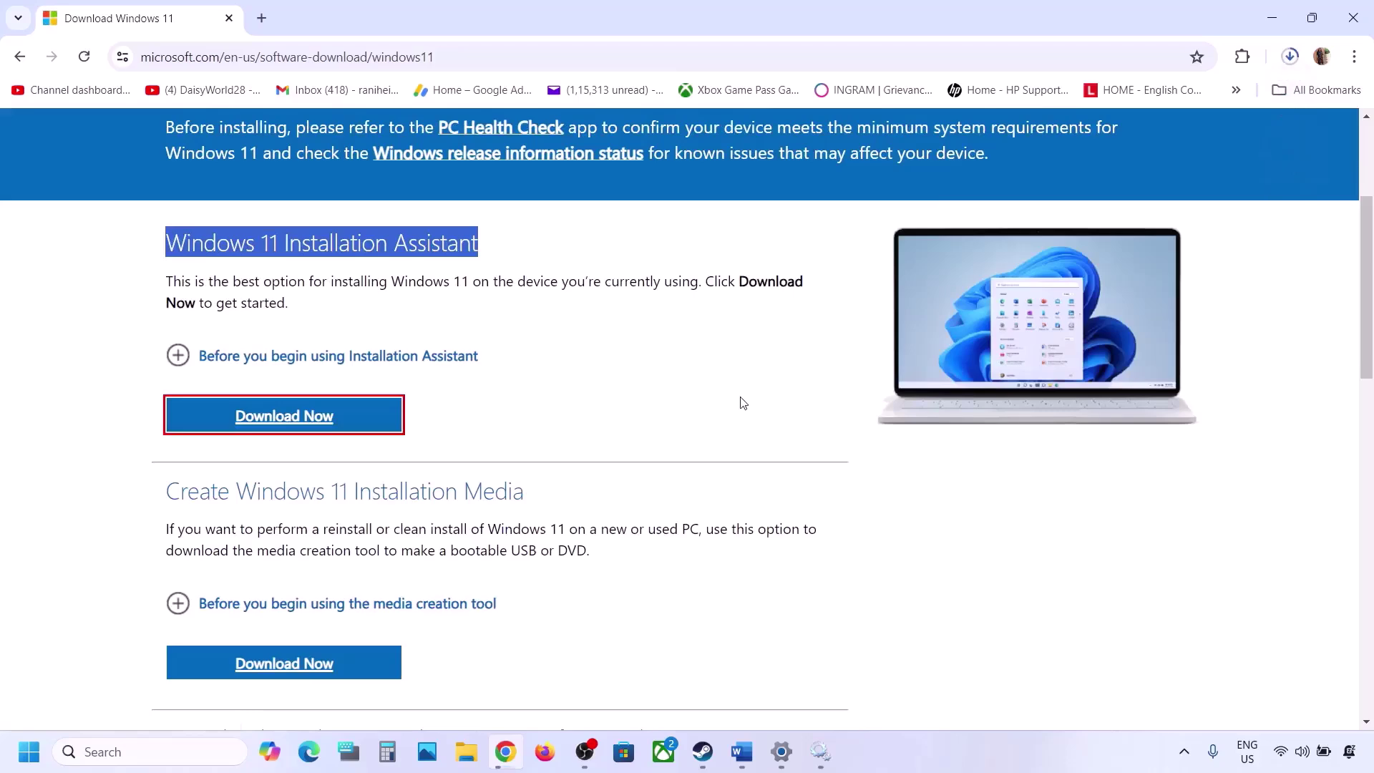
left_click(1106, 94)
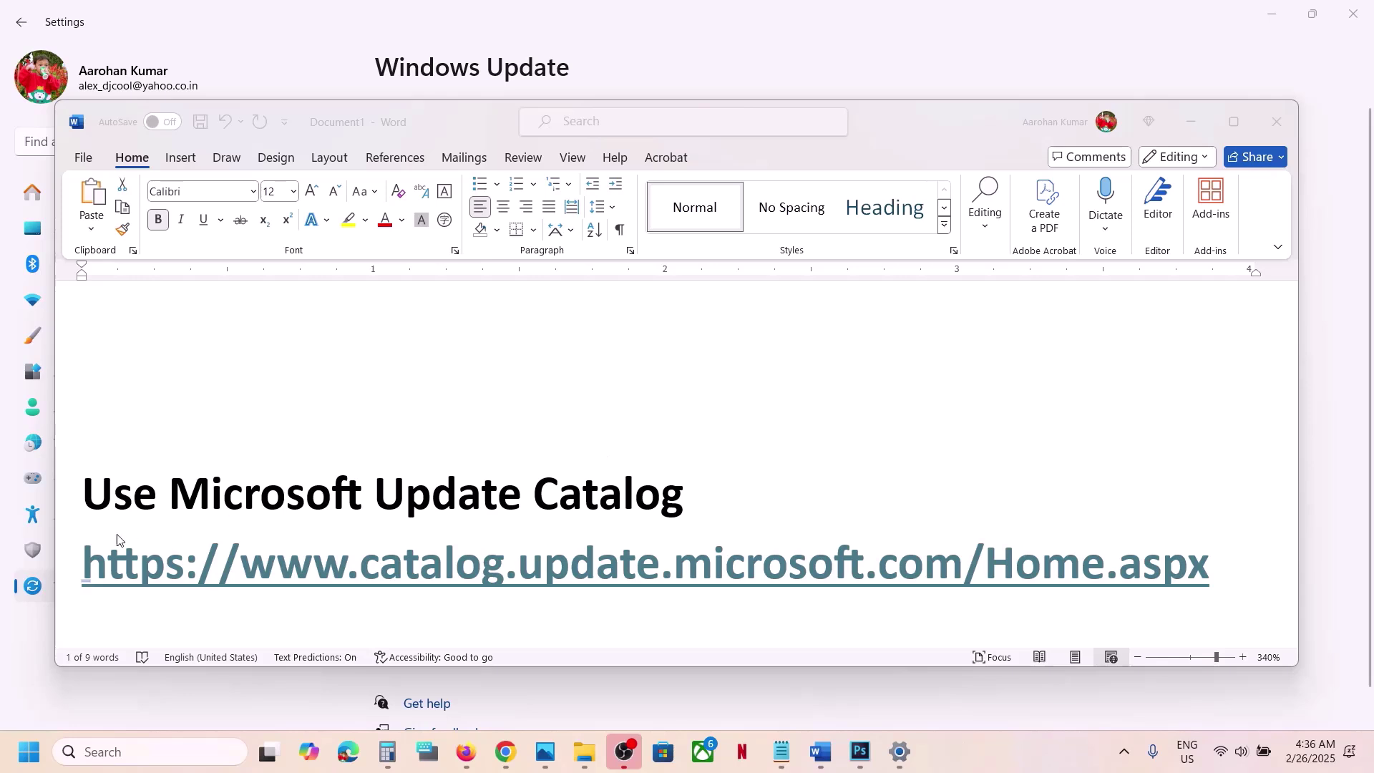
Load the Microsoft Update Catalog URL in a new, maximized Chrome window
triple_click(1226, 571)
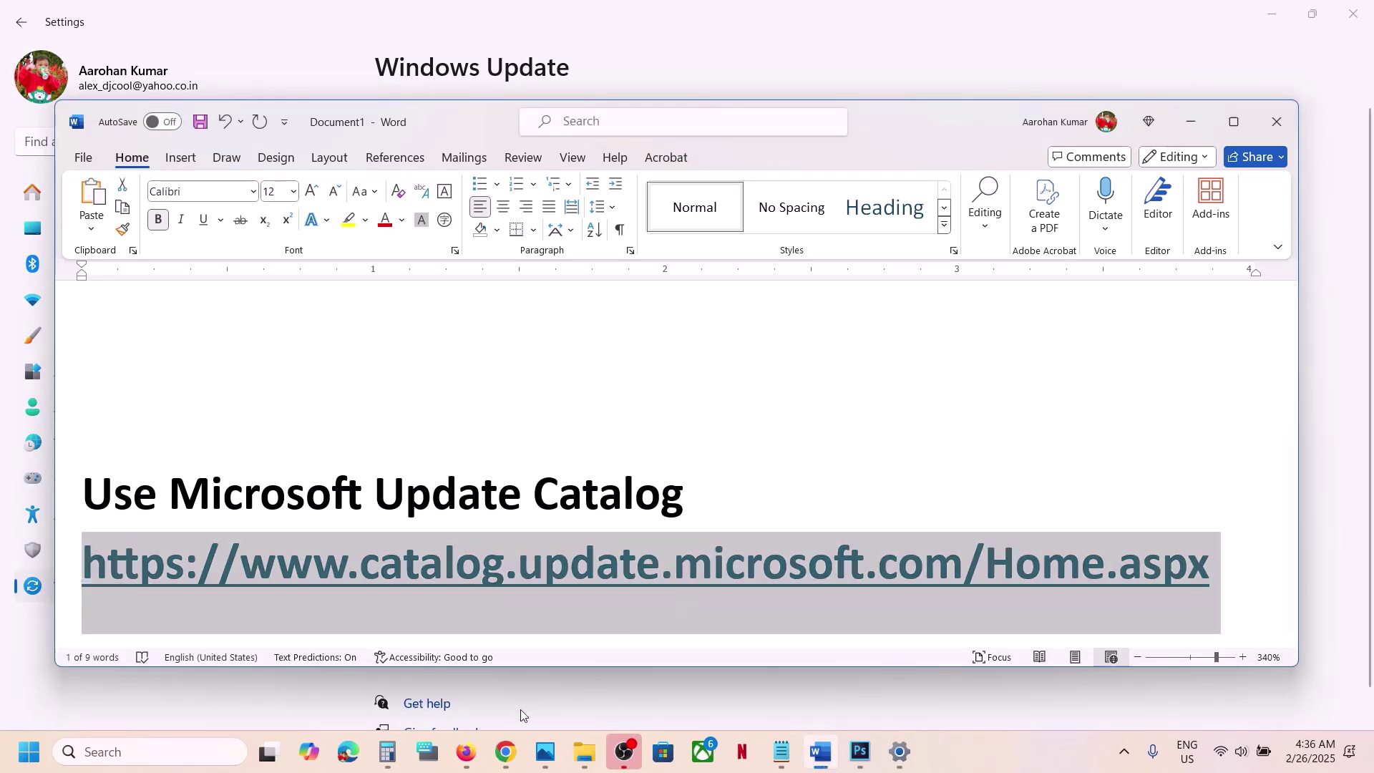
right_click(505, 751)
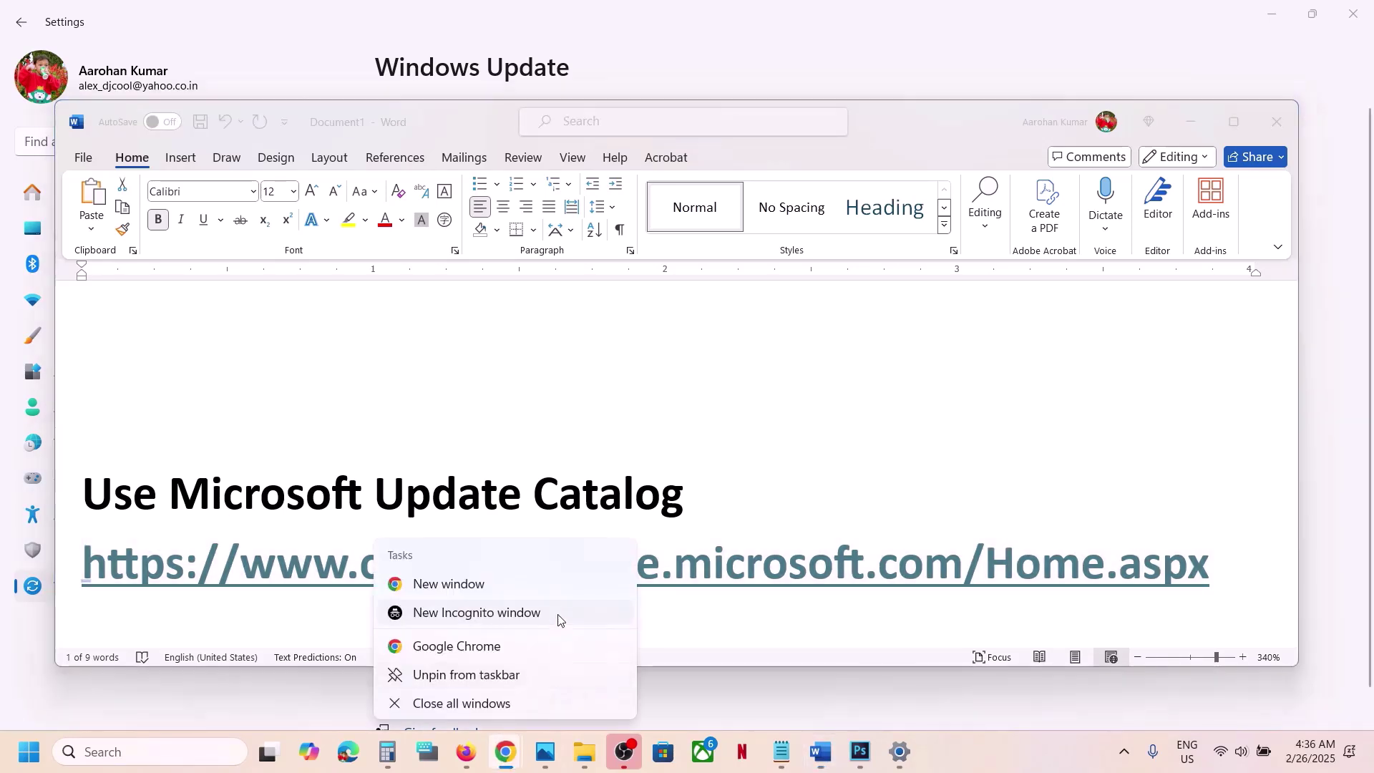
left_click(479, 585)
key("ctrl+v")
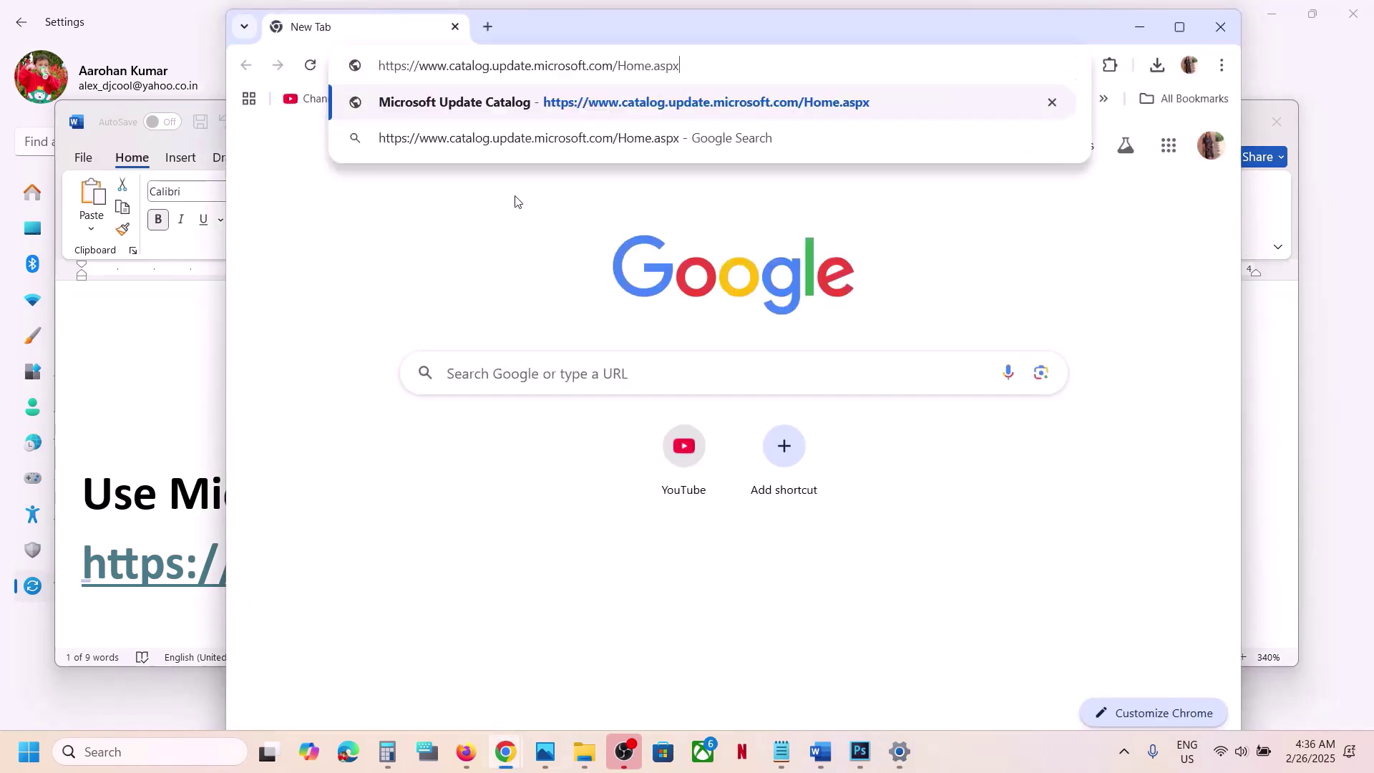
key("Return")
left_click(1180, 28)
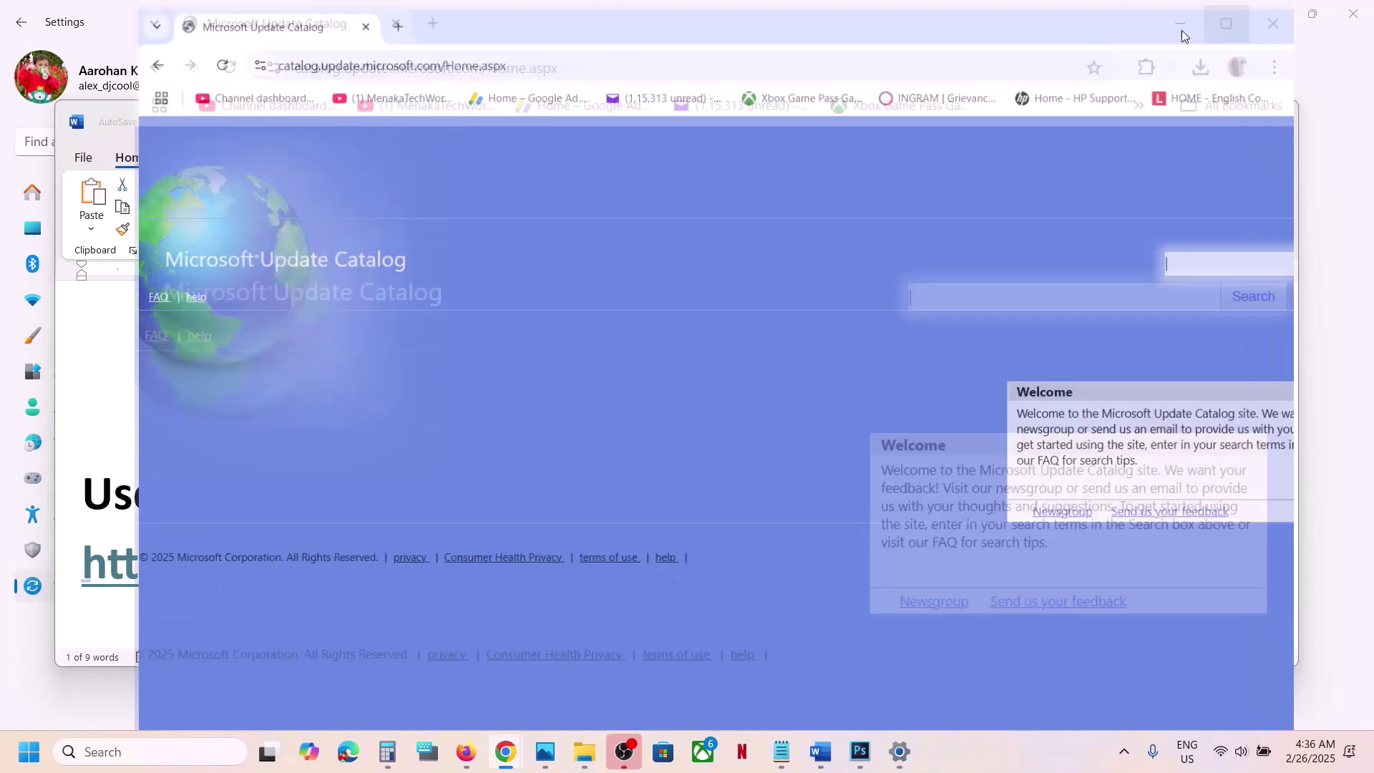
Copy the KB5052093 update number from Windows Update settings, then minimize Settings
left_click(900, 751)
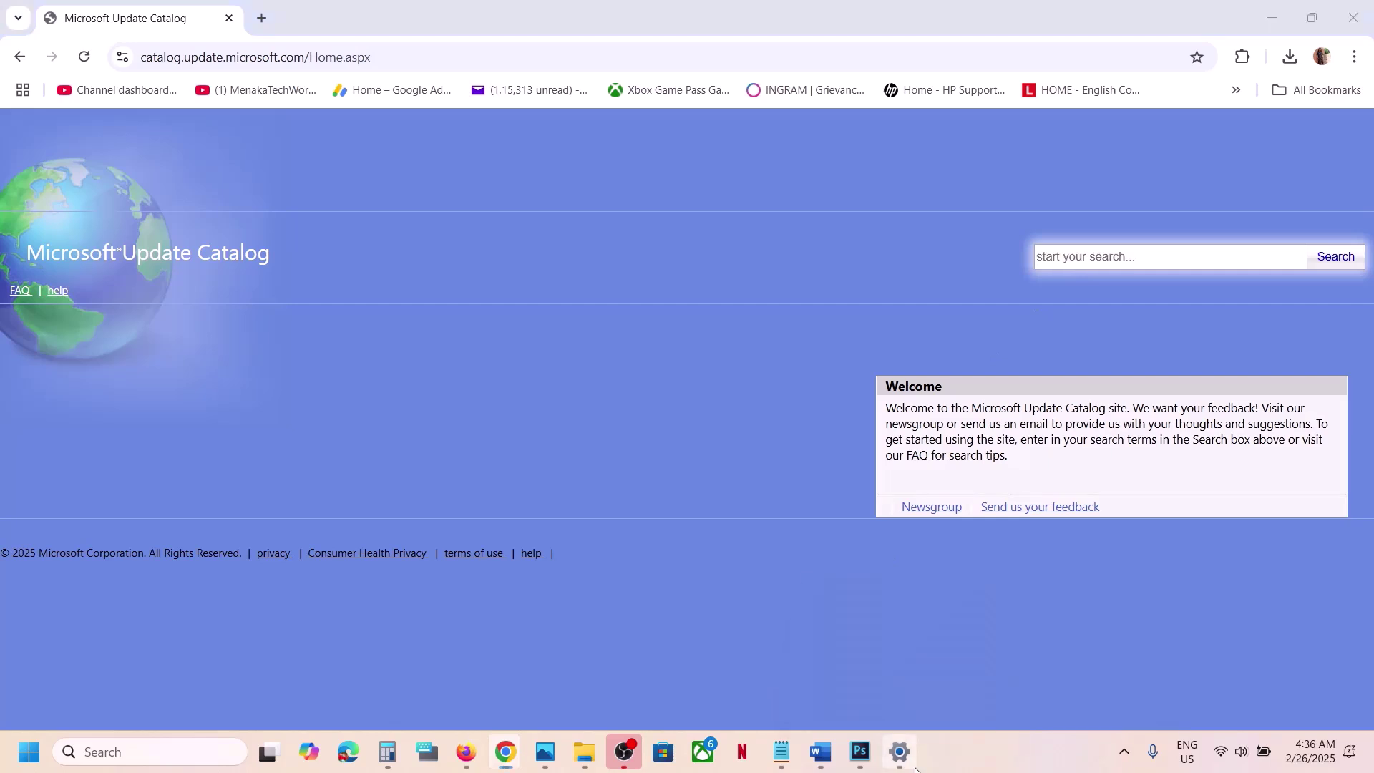
double_click(930, 220)
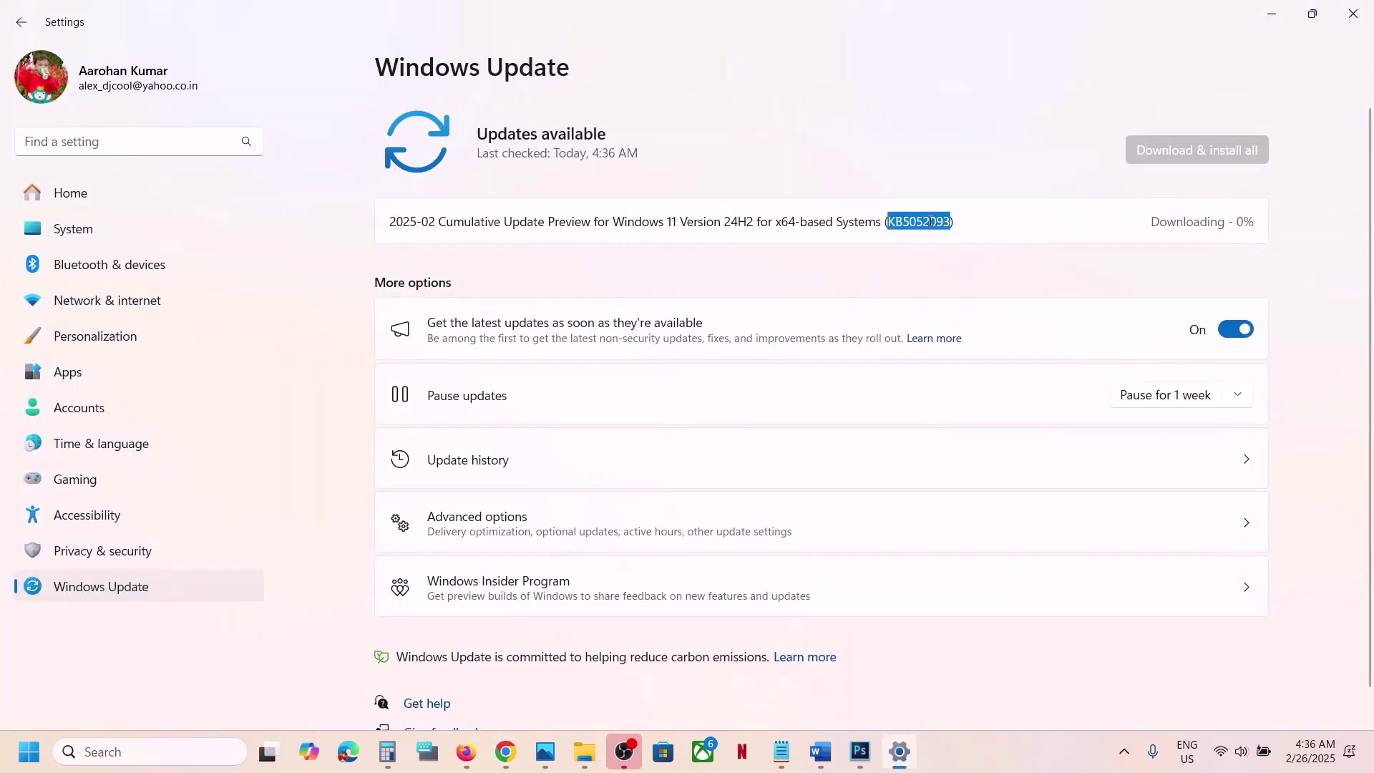
double_click(930, 220)
key("ctrl+c")
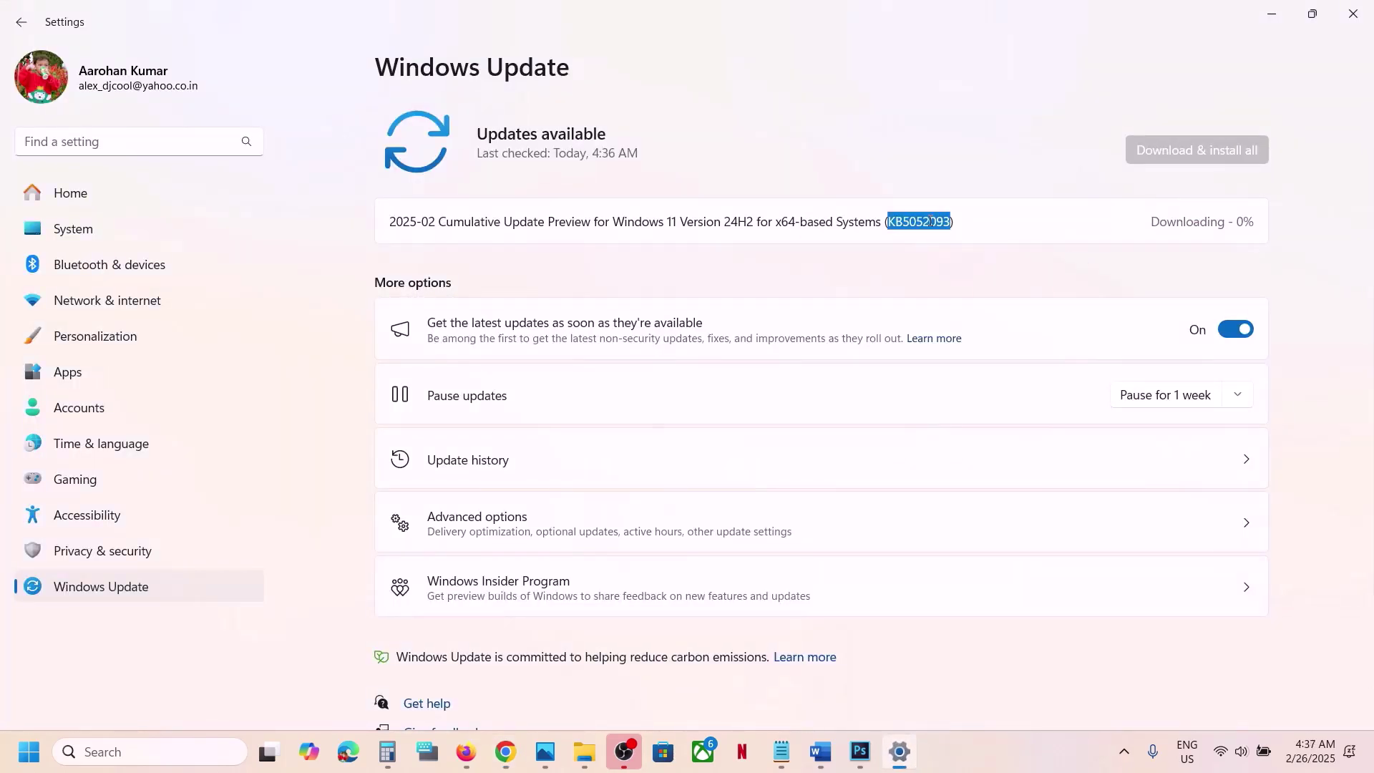
left_click(1274, 14)
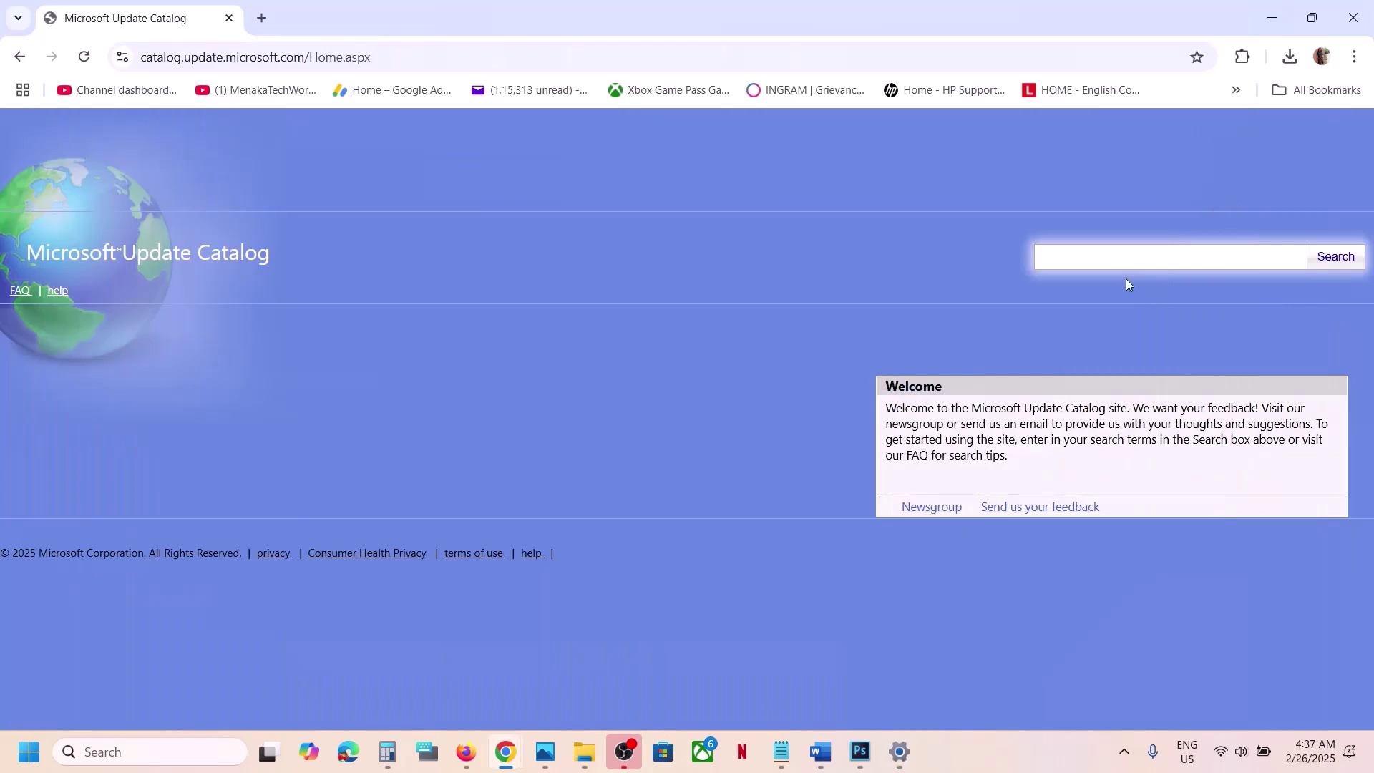
Search the catalog for KB5052093 and confirm in System > About the PC is x64-based
key("ctrl+v")
left_click(1335, 266)
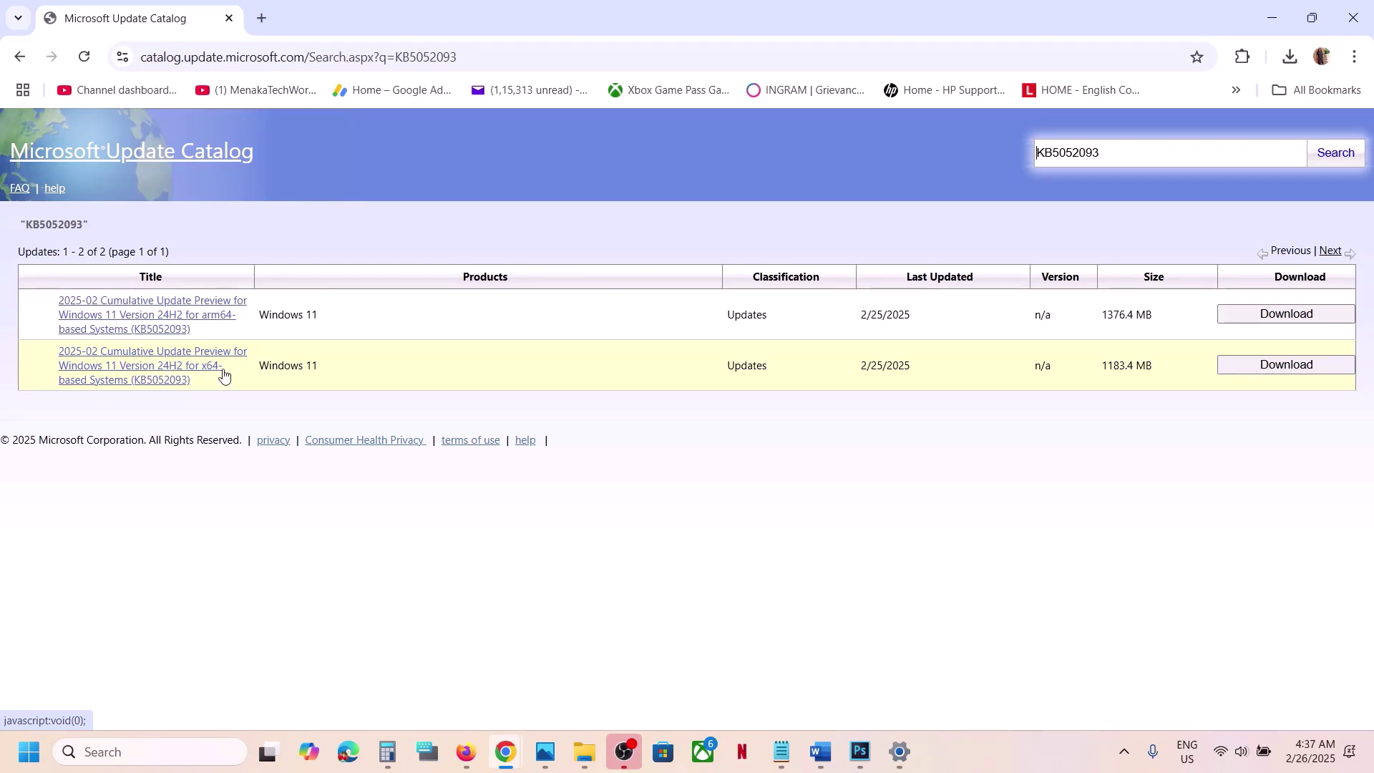
left_click(28, 752)
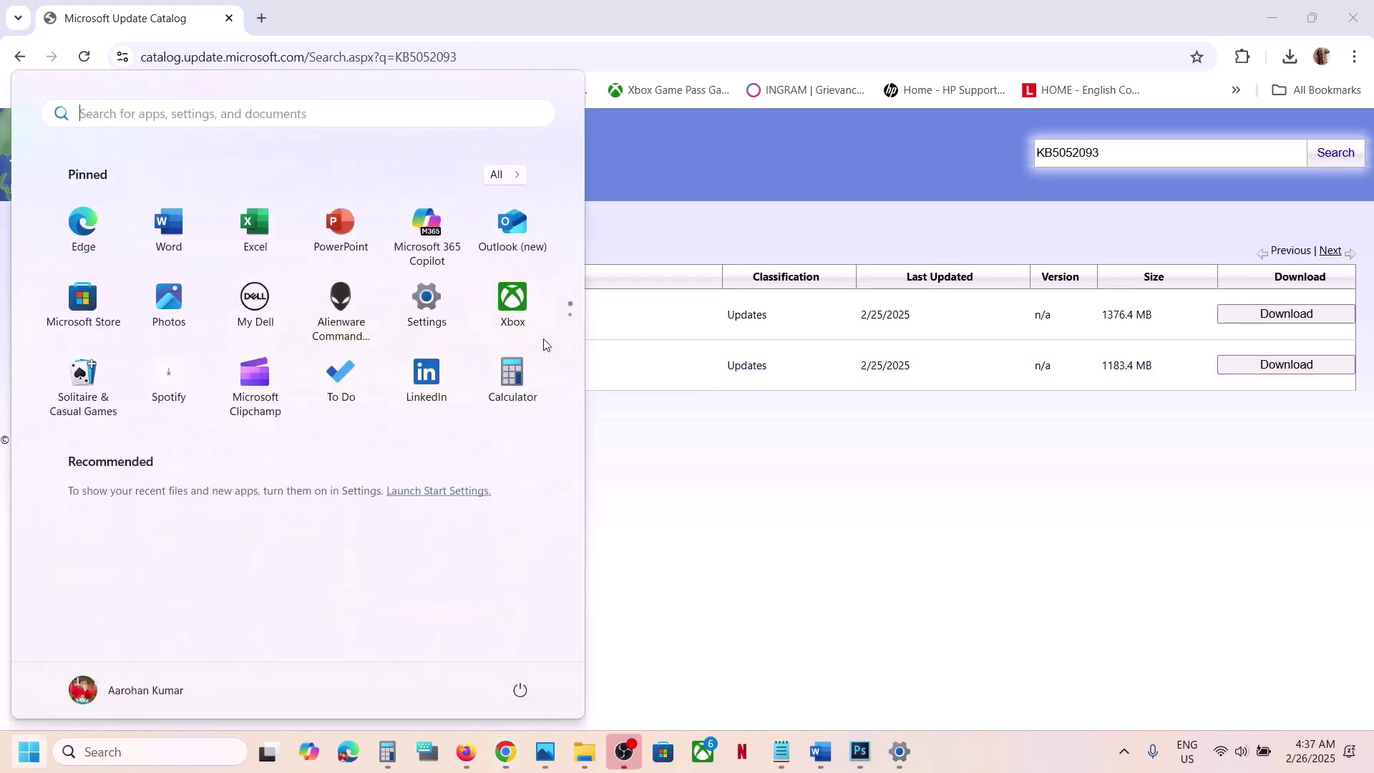
left_click(426, 308)
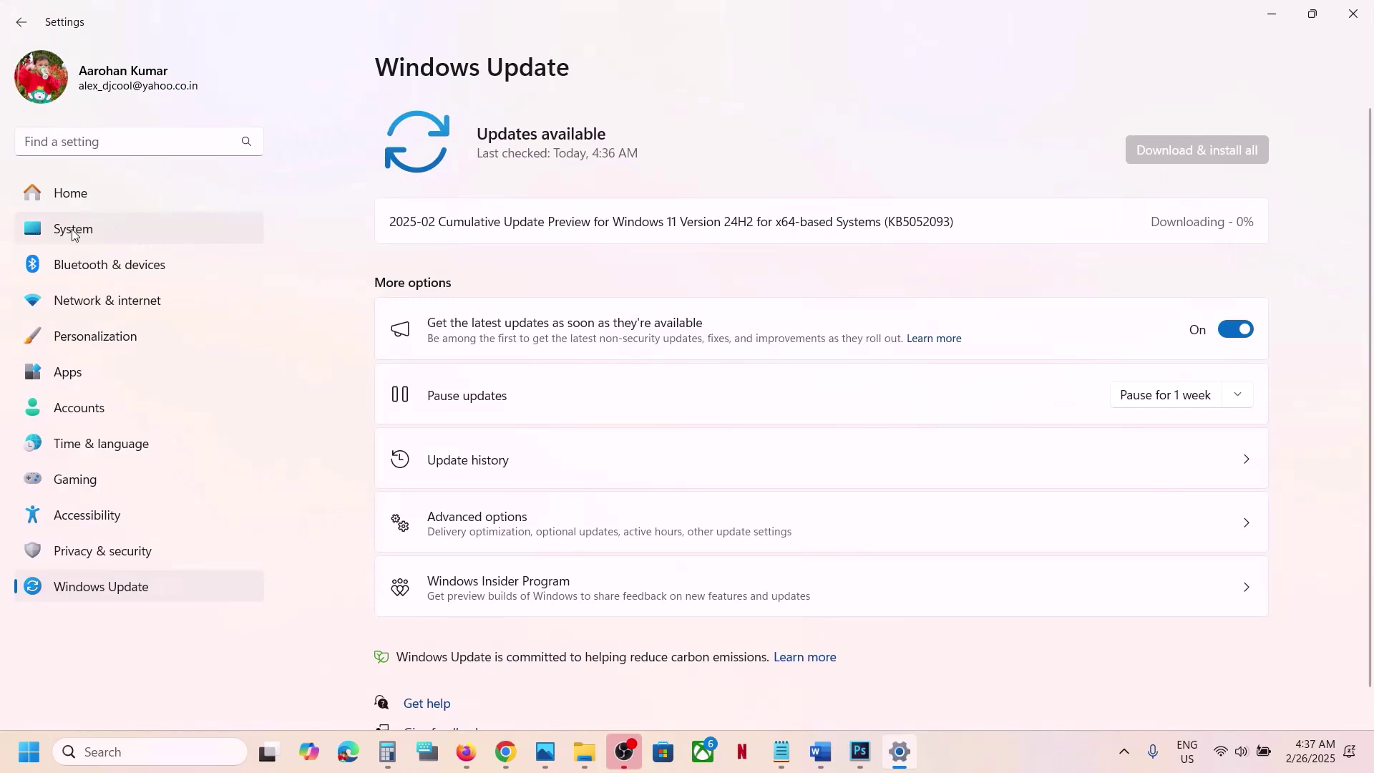
left_click(72, 229)
scroll(527, 475, "down", 5)
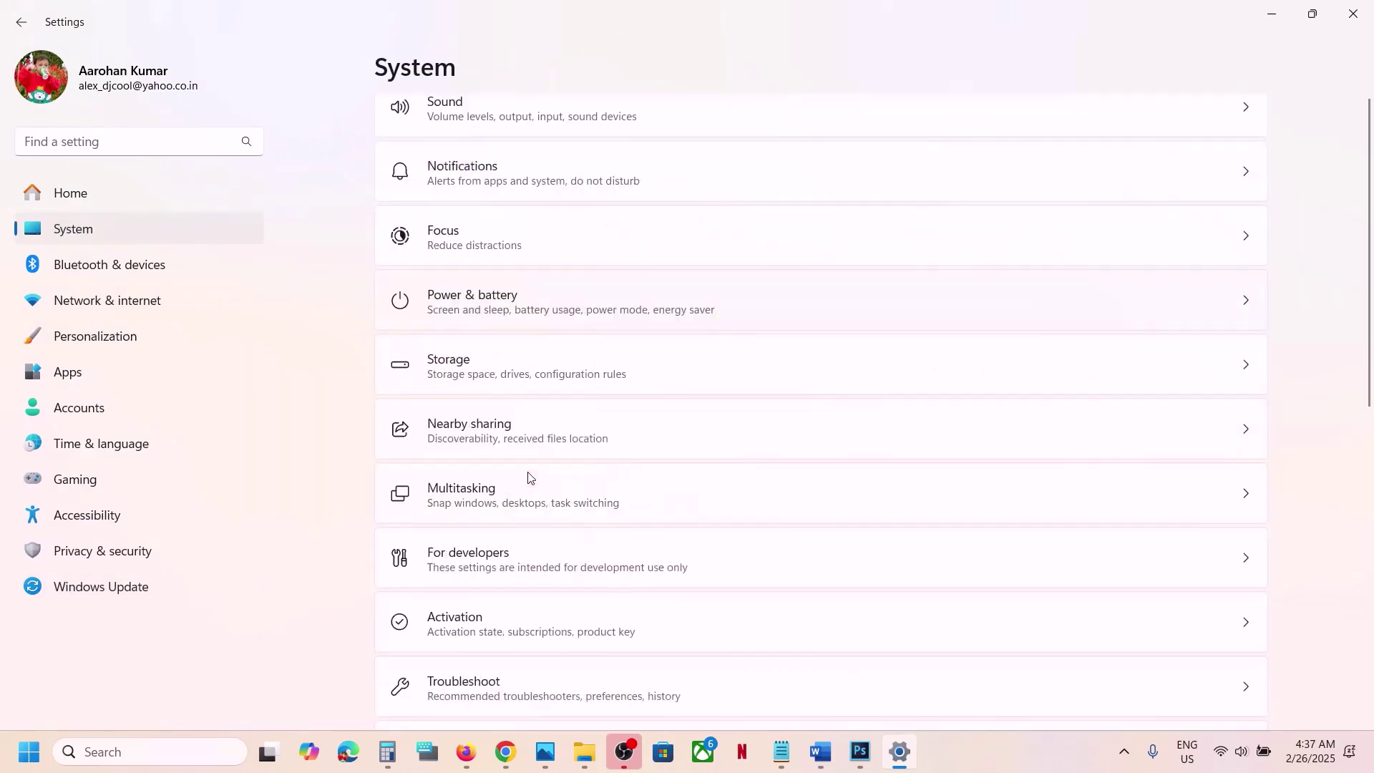
scroll(533, 712, "down", 5)
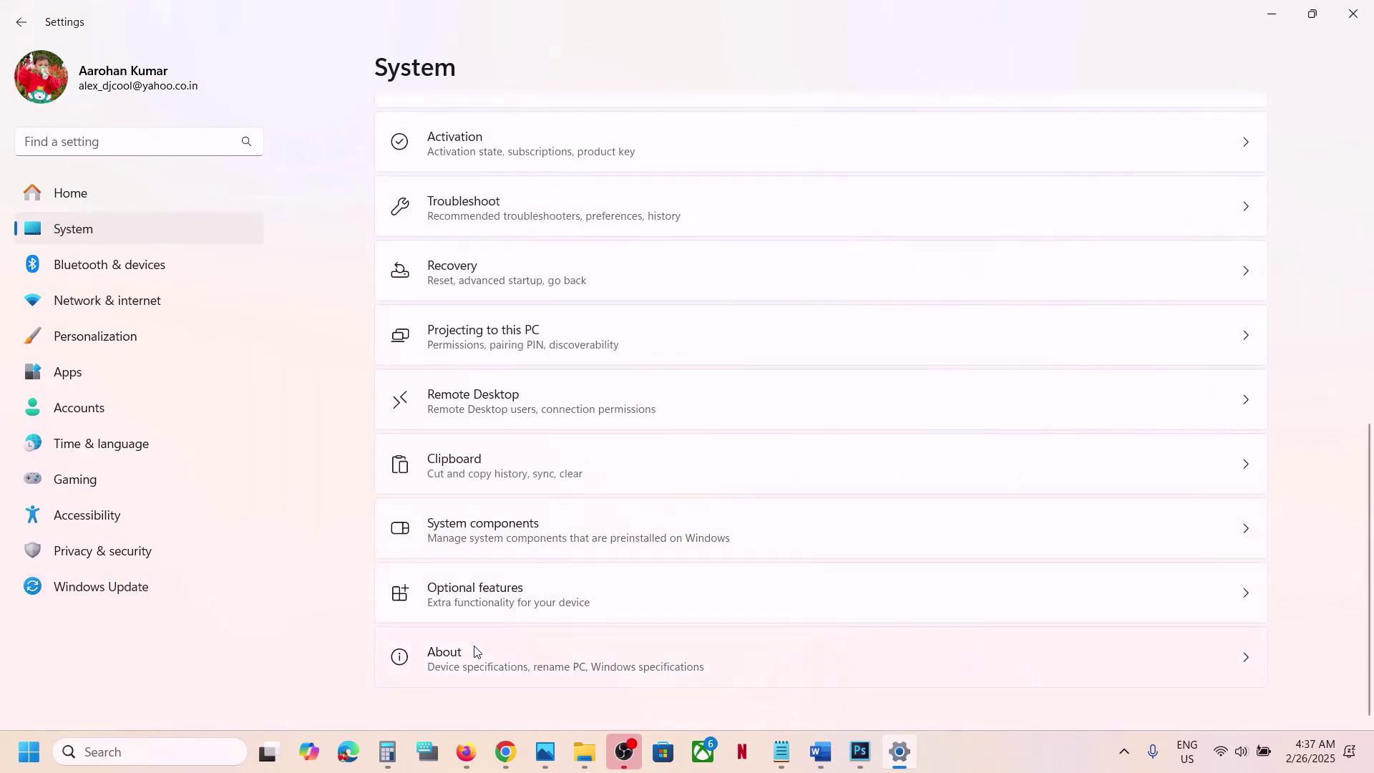
left_click(475, 651)
left_click_drag(539, 357, 791, 357)
left_click(1288, 22)
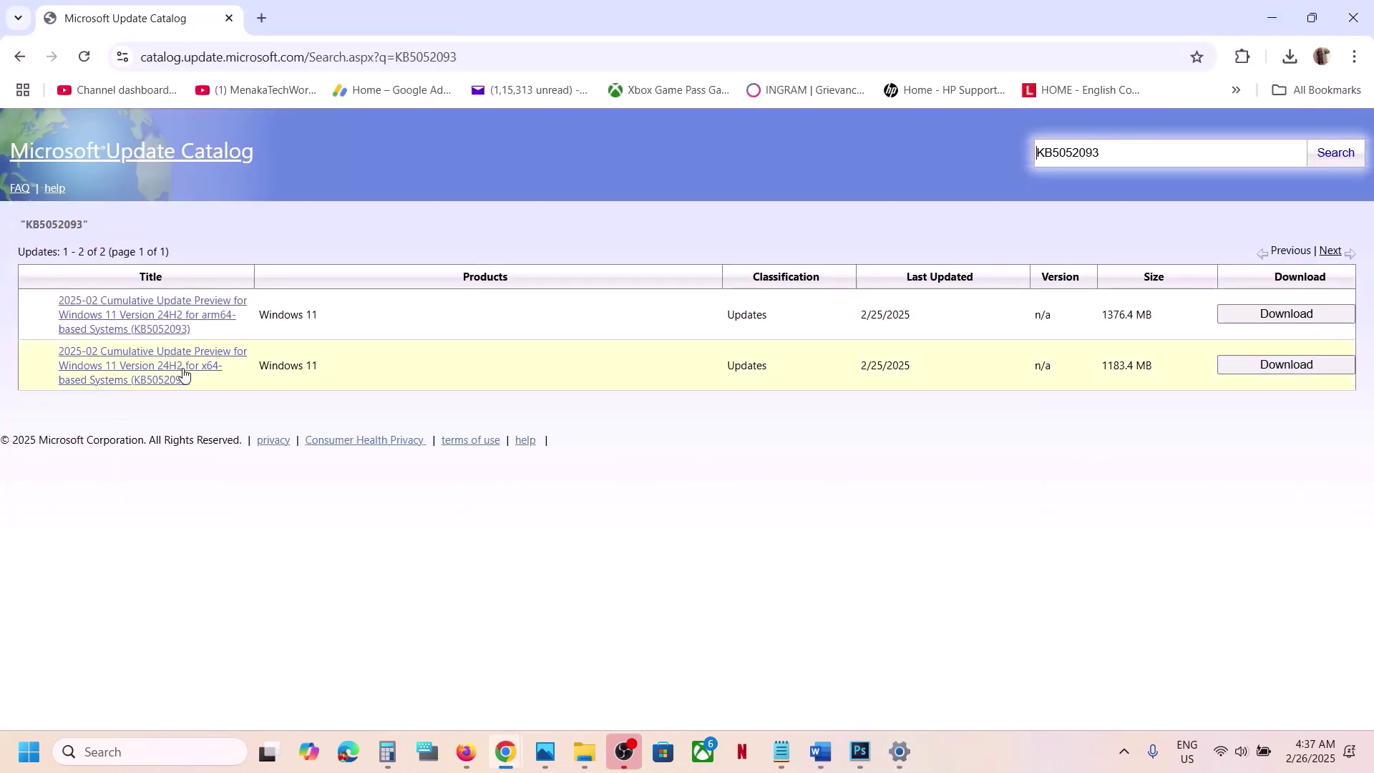
Download the x64 KB5052093 .msu package from the catalog's download popup
left_click(1285, 369)
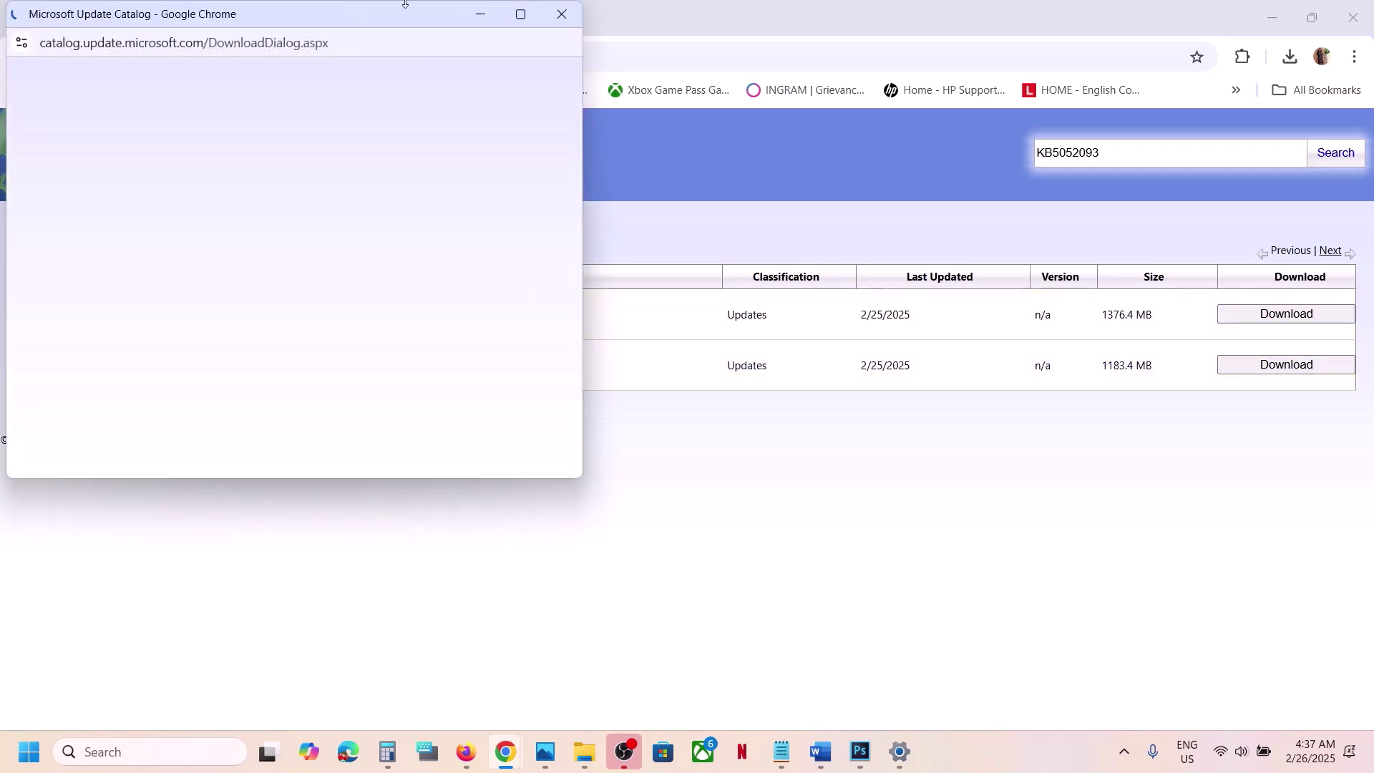
left_click_drag(373, 16, 801, 144)
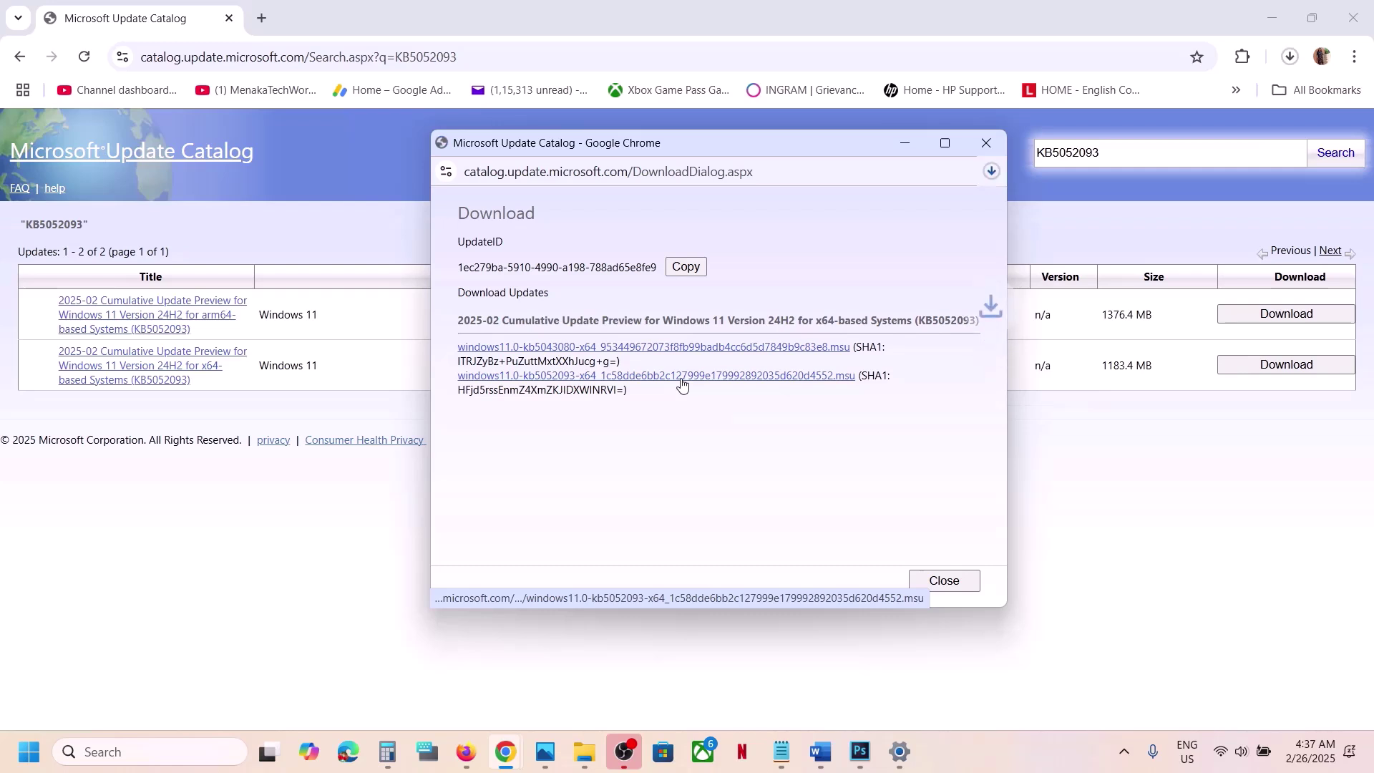
left_click(993, 171)
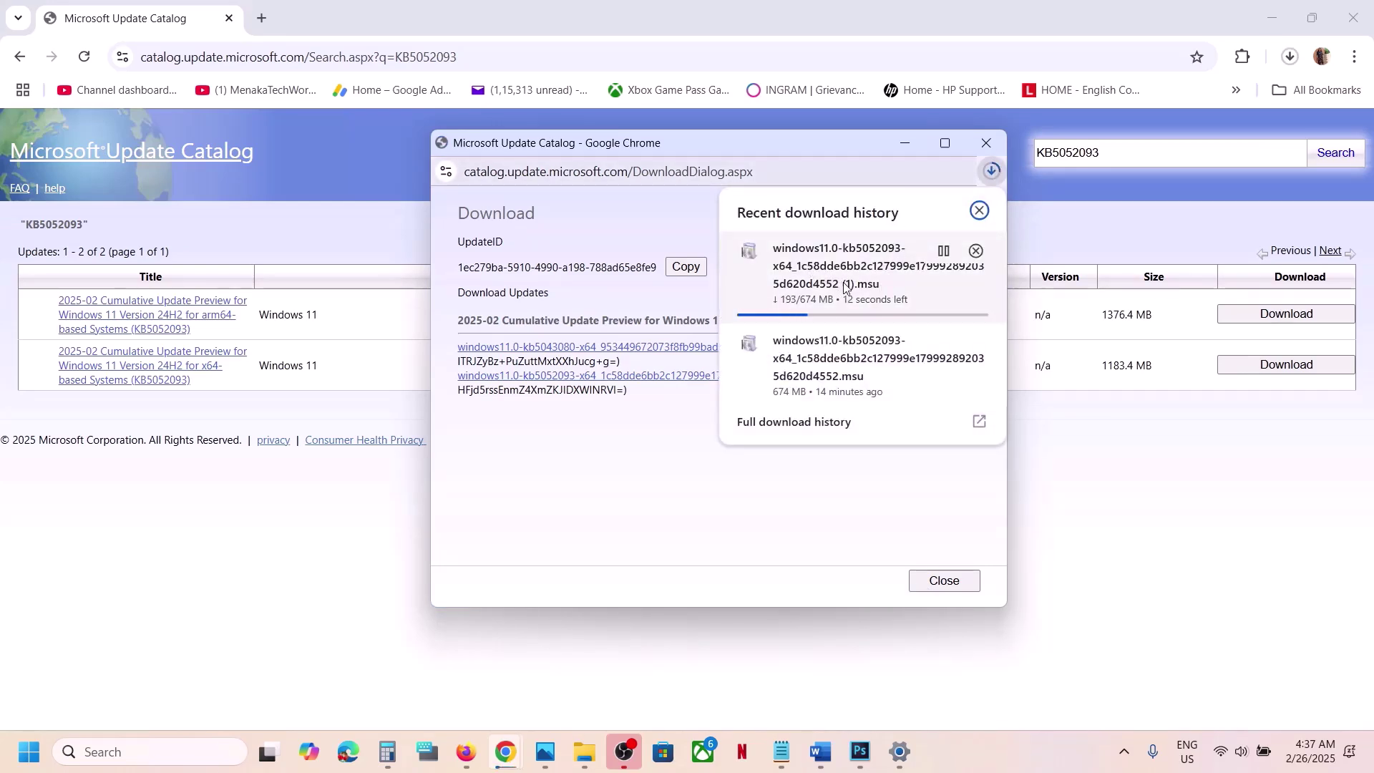
left_click(705, 427)
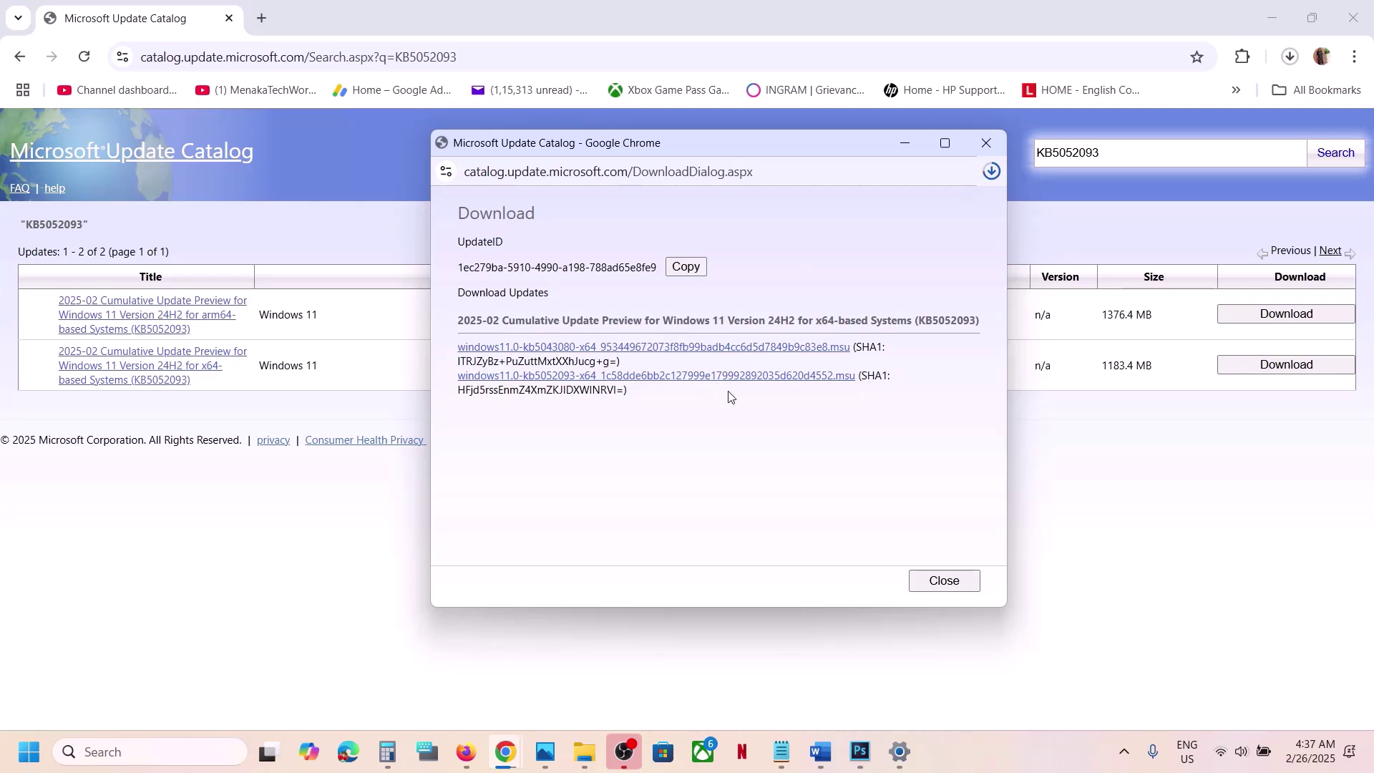
left_click(1012, 769)
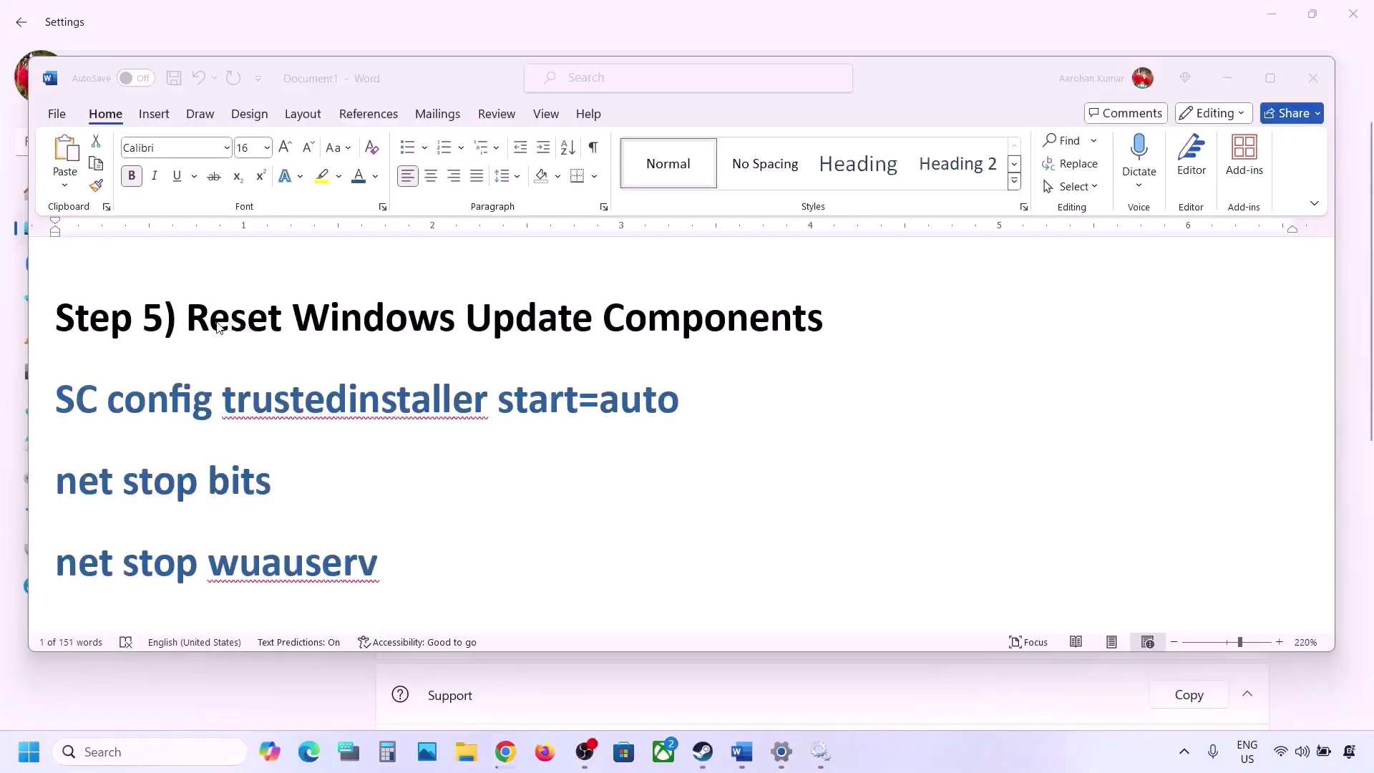
Copy the Step 5 commands from SC config trustedinstaller through net start appidsvc
left_click(200, 317)
key("shift+End")
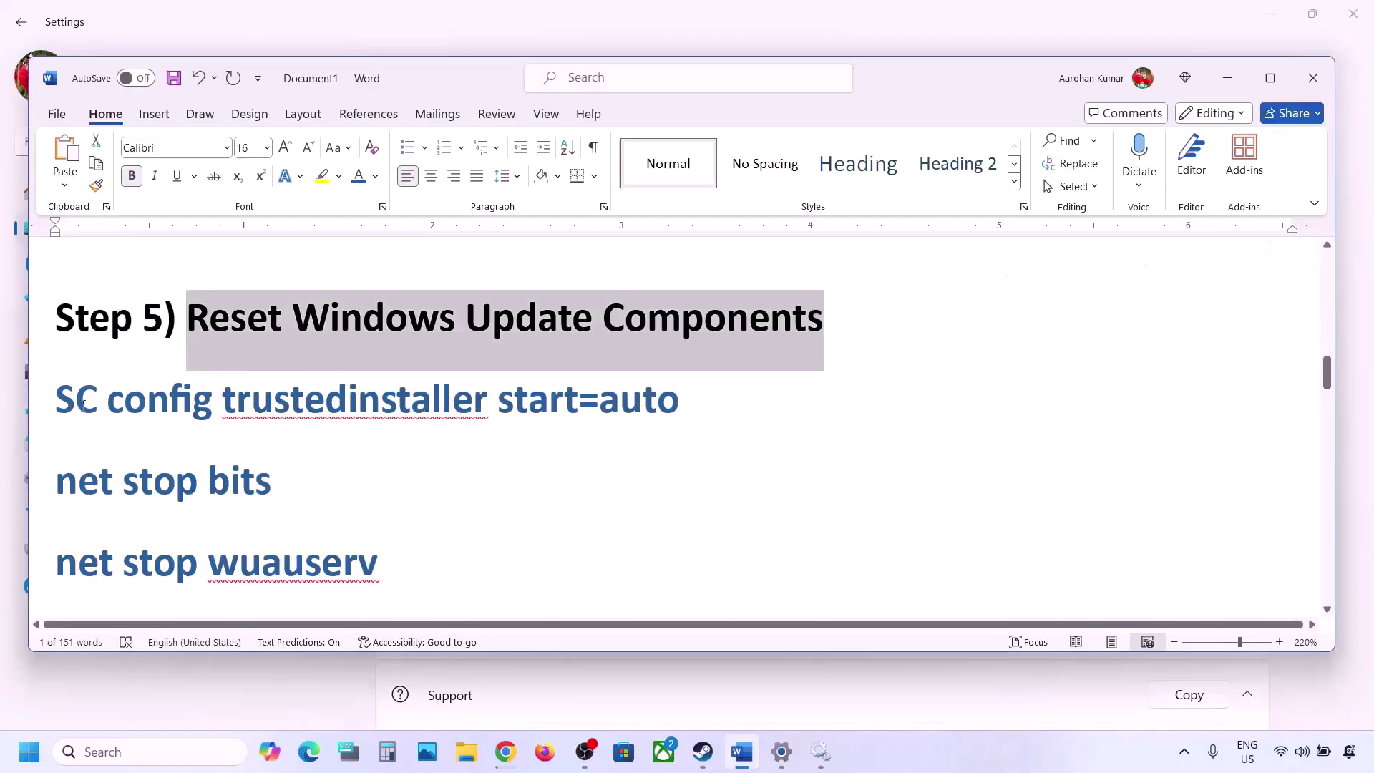
left_click(57, 394)
key("shift+Down")
key("shift+Down")
key("shift+Down")
key("shift+Down")
key("shift+Down")
key("shift+Down")
key("shift+Down")
key("shift+Down")
key("shift+Down")
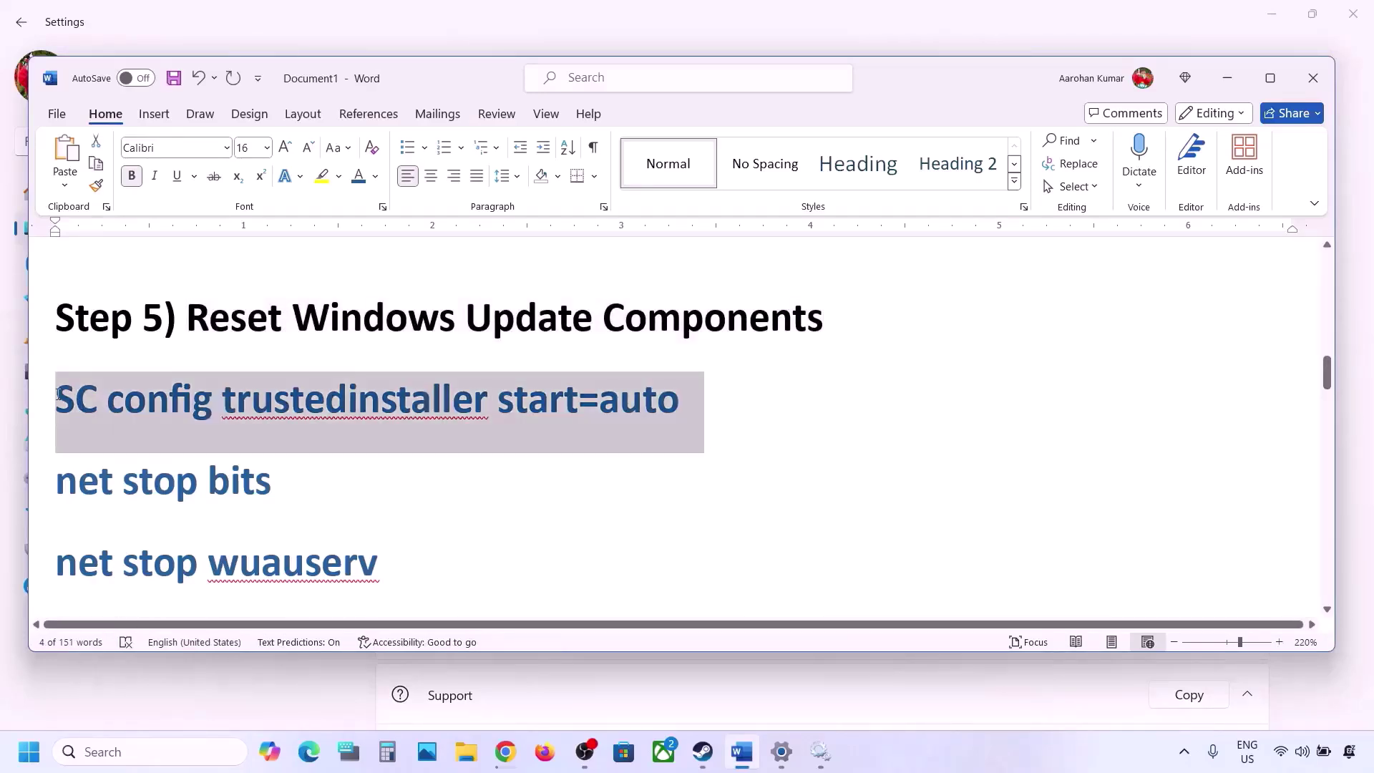
key("shift+Down")
key("shift+Down")
key("shift+Down")
key("shift+Down")
key("shift+Down")
key("shift+Down")
key("shift+Down")
key("shift+Down")
key("shift+Down")
key("shift+Down")
key("shift+Down")
key("shift+Down")
key("shift+Down")
key("shift+Down")
key("shift+Down")
key("shift+Down")
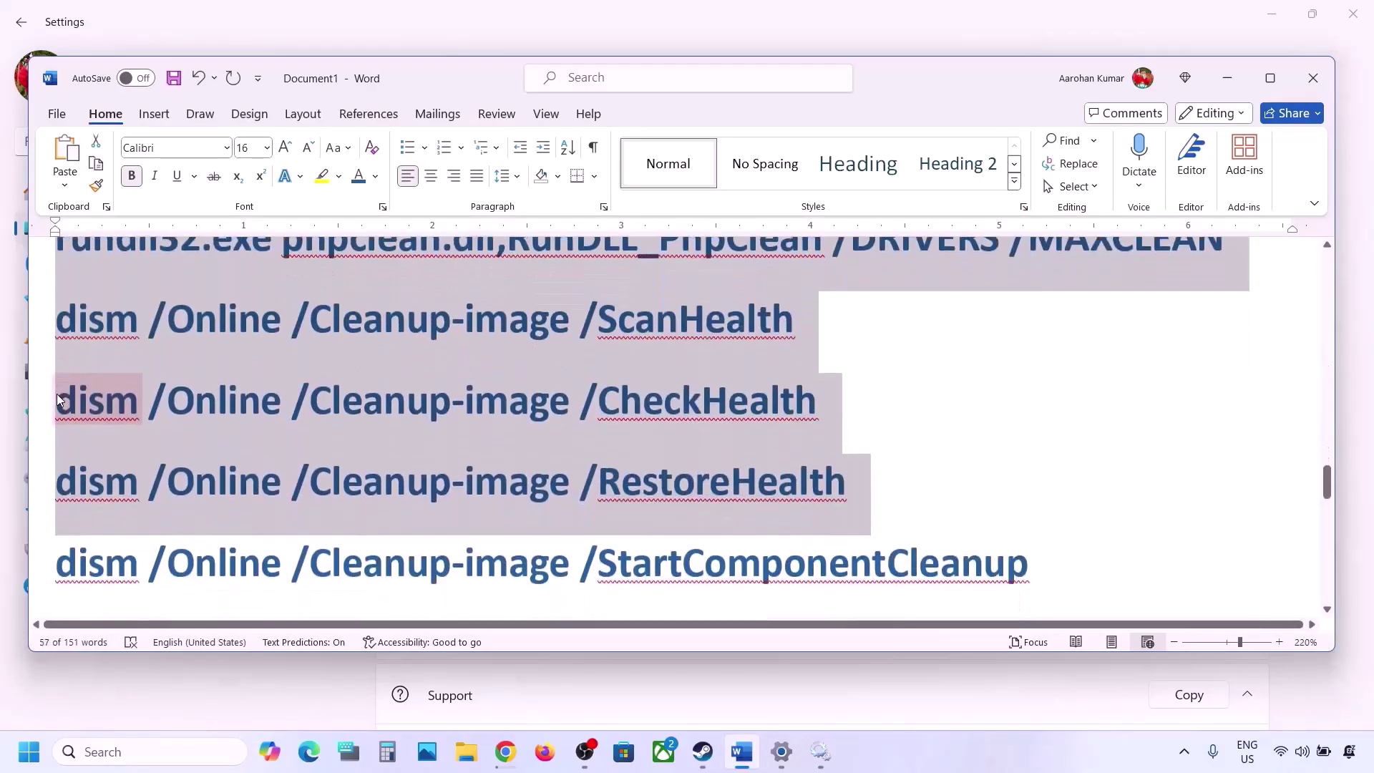
key("shift+Up")
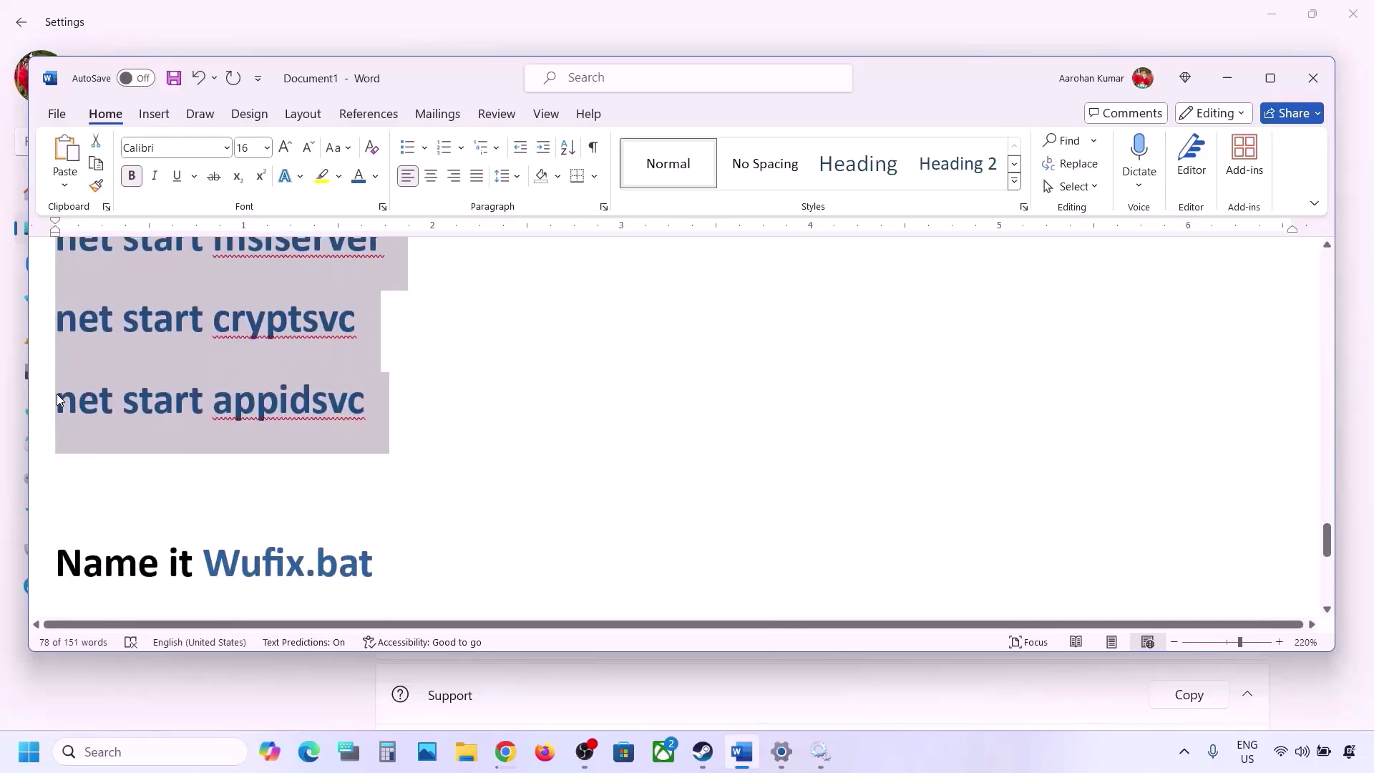
right_click(195, 367)
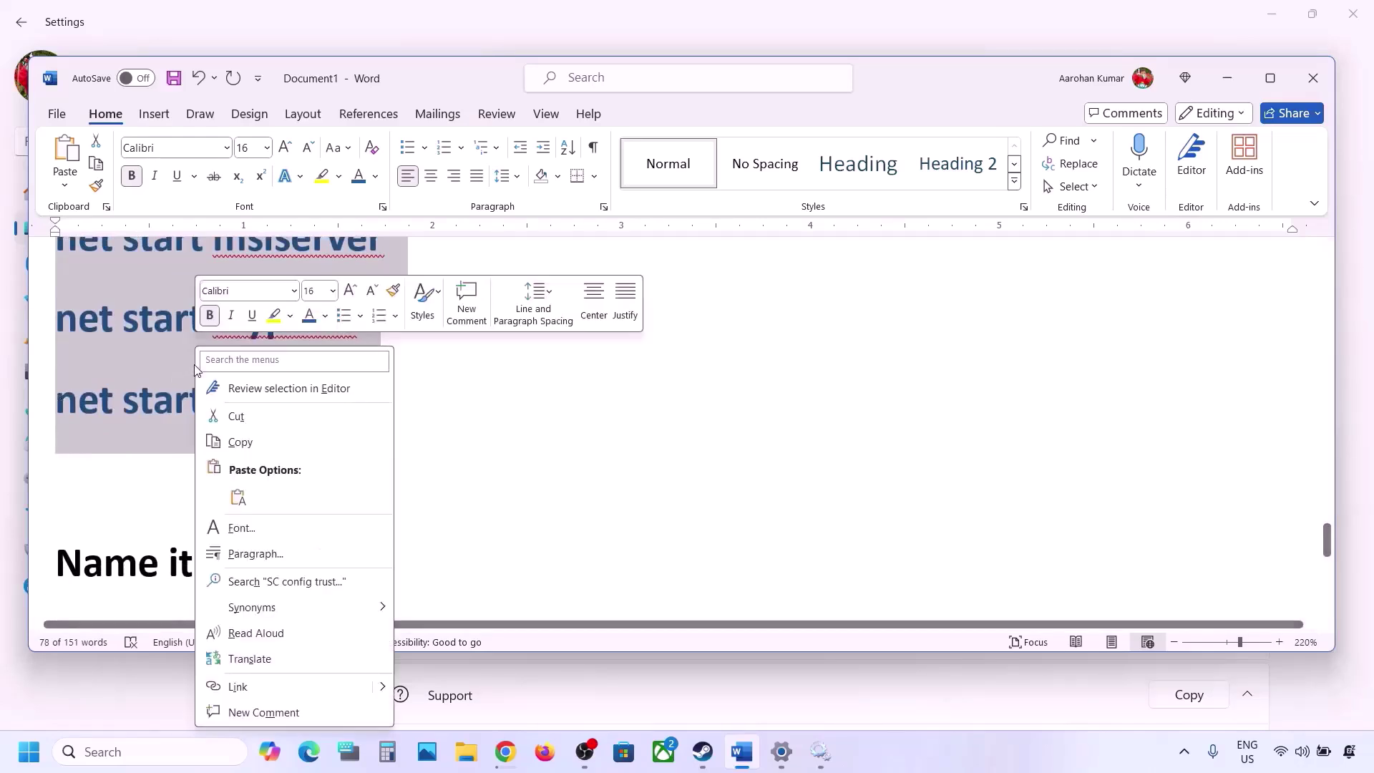
left_click(237, 441)
Open Notepad and paste the copied reset commands into a new file
left_click(114, 750)
type("notepad")
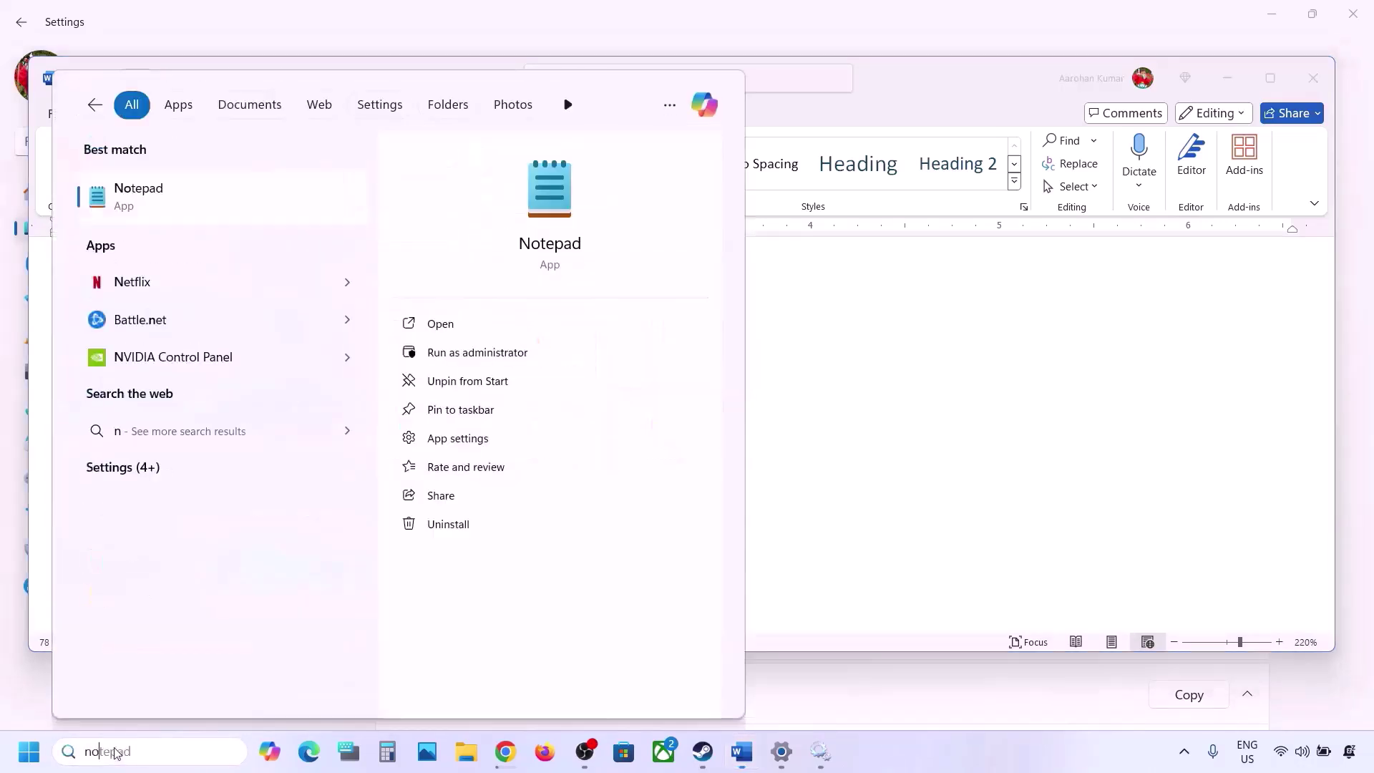
key("Return")
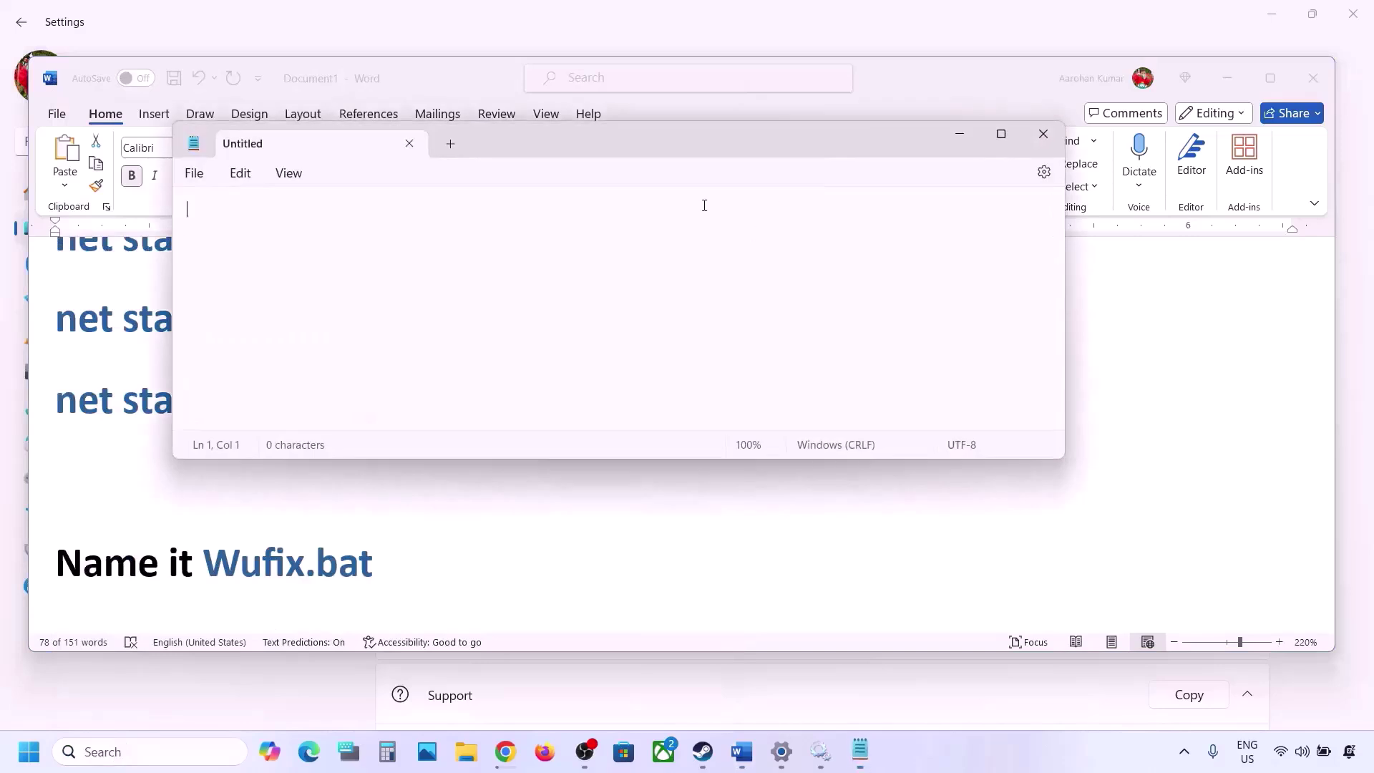
key("ctrl+v")
scroll(387, 335, "up", 4)
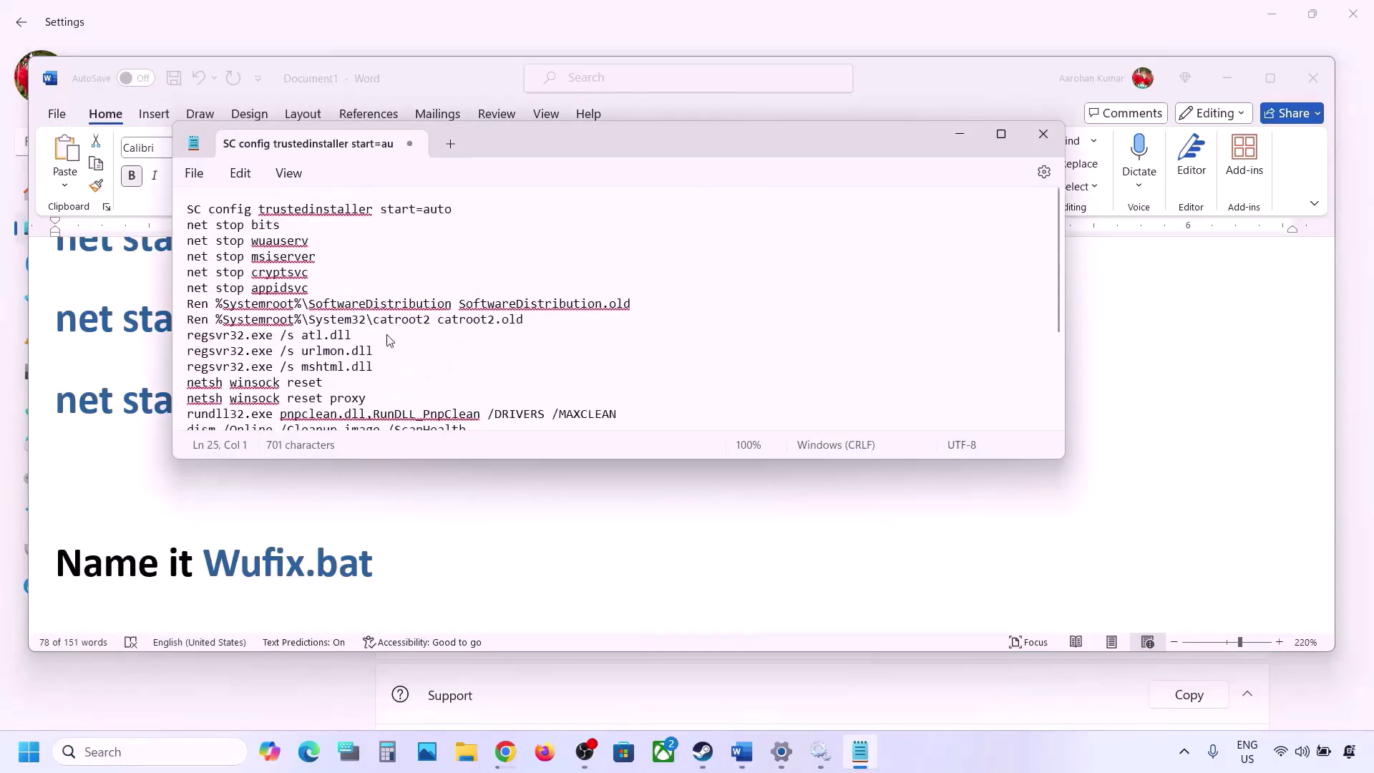
Save the file as Wufix.bat with type All files, then close Notepad
left_click(193, 175)
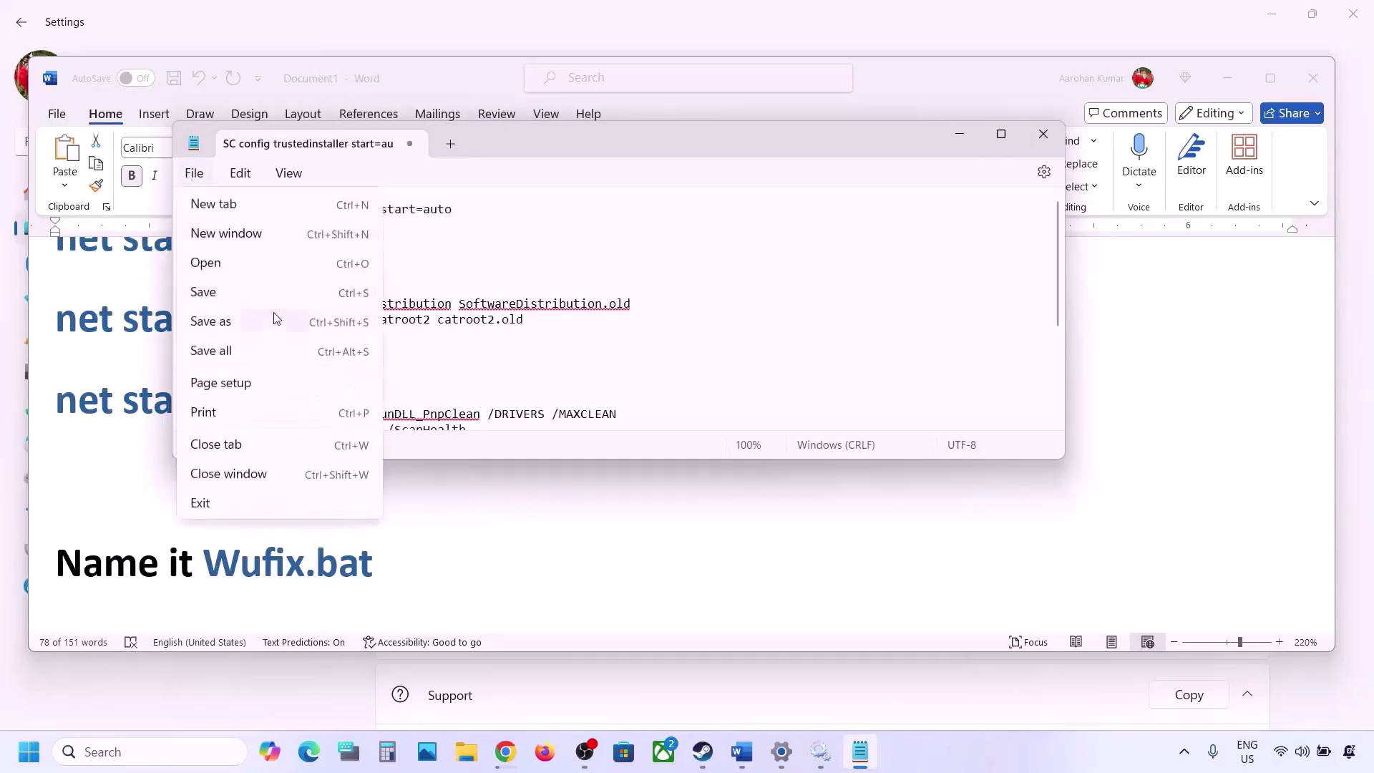
left_click(229, 323)
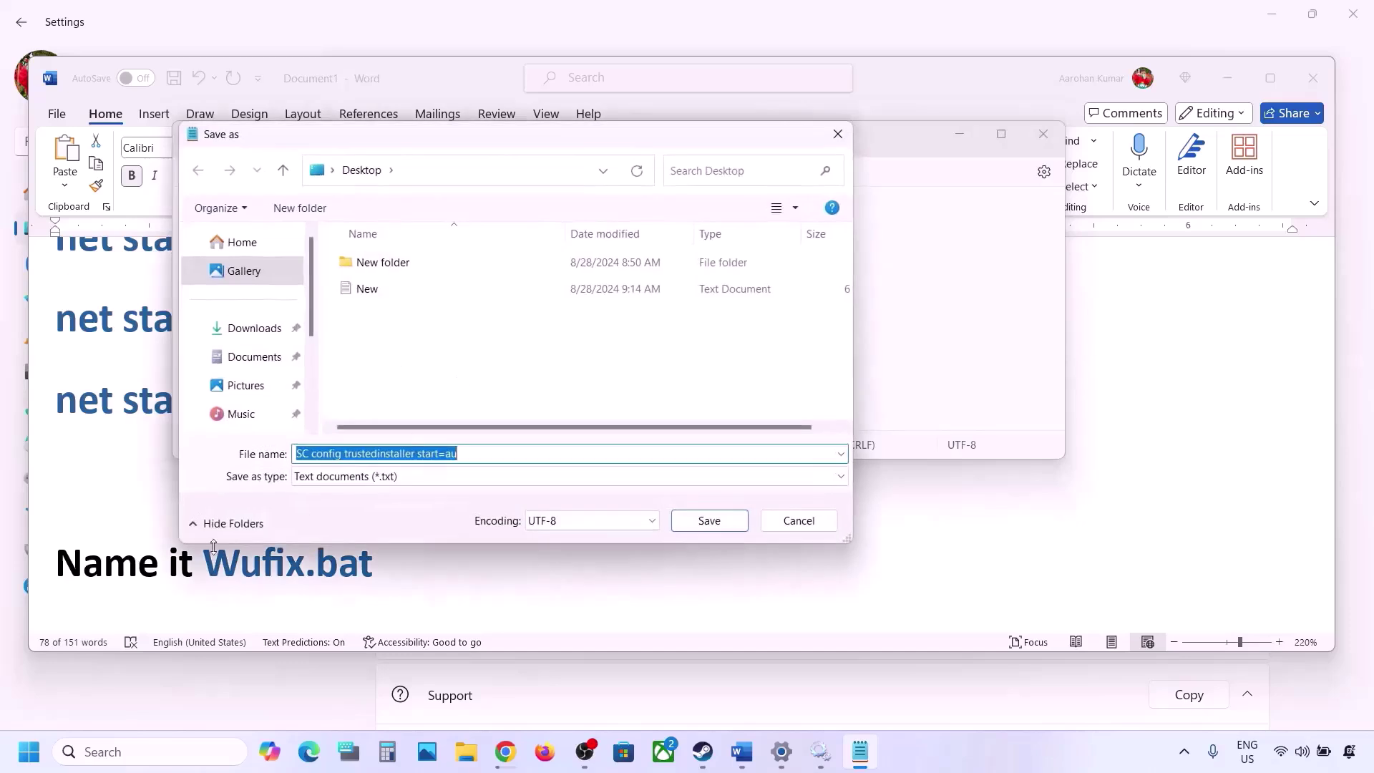
left_click(188, 581)
left_click_drag(380, 558, 242, 559)
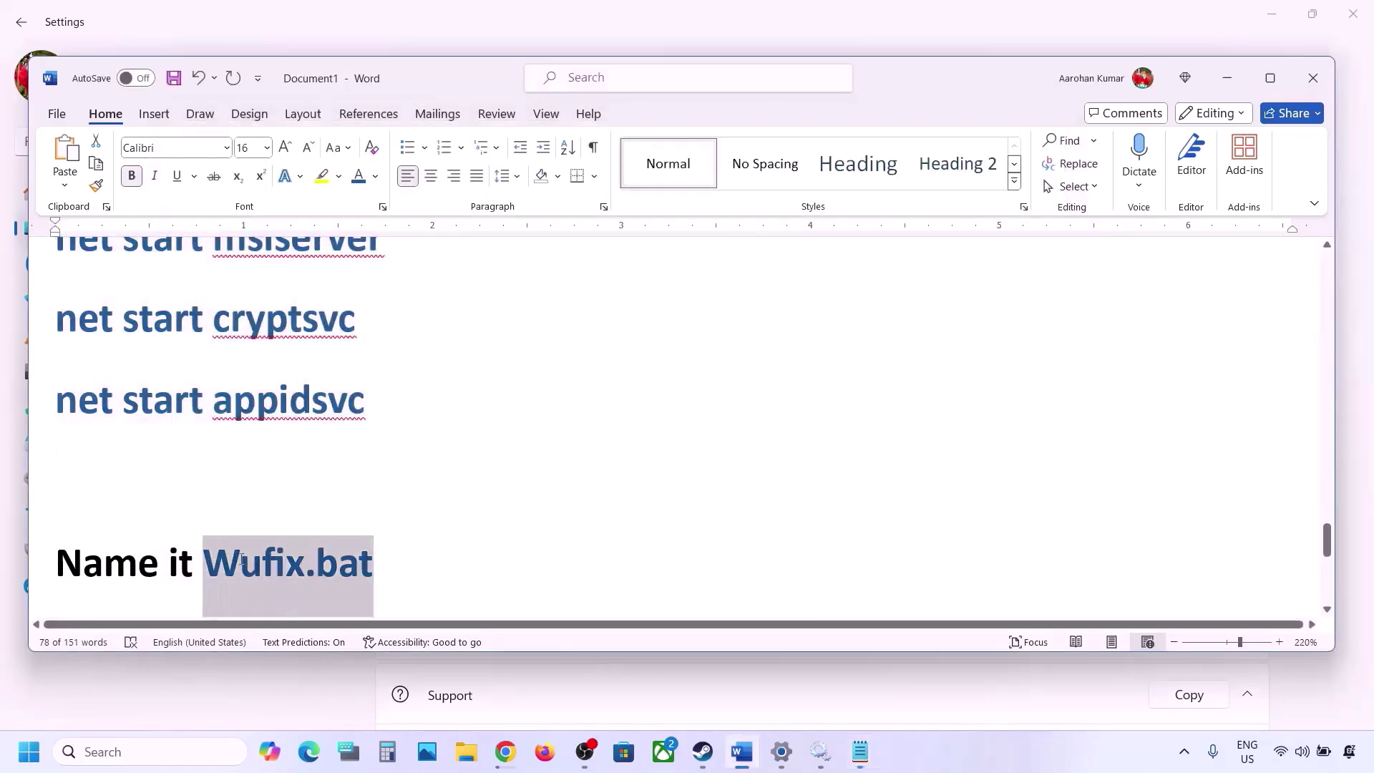
left_click(860, 749)
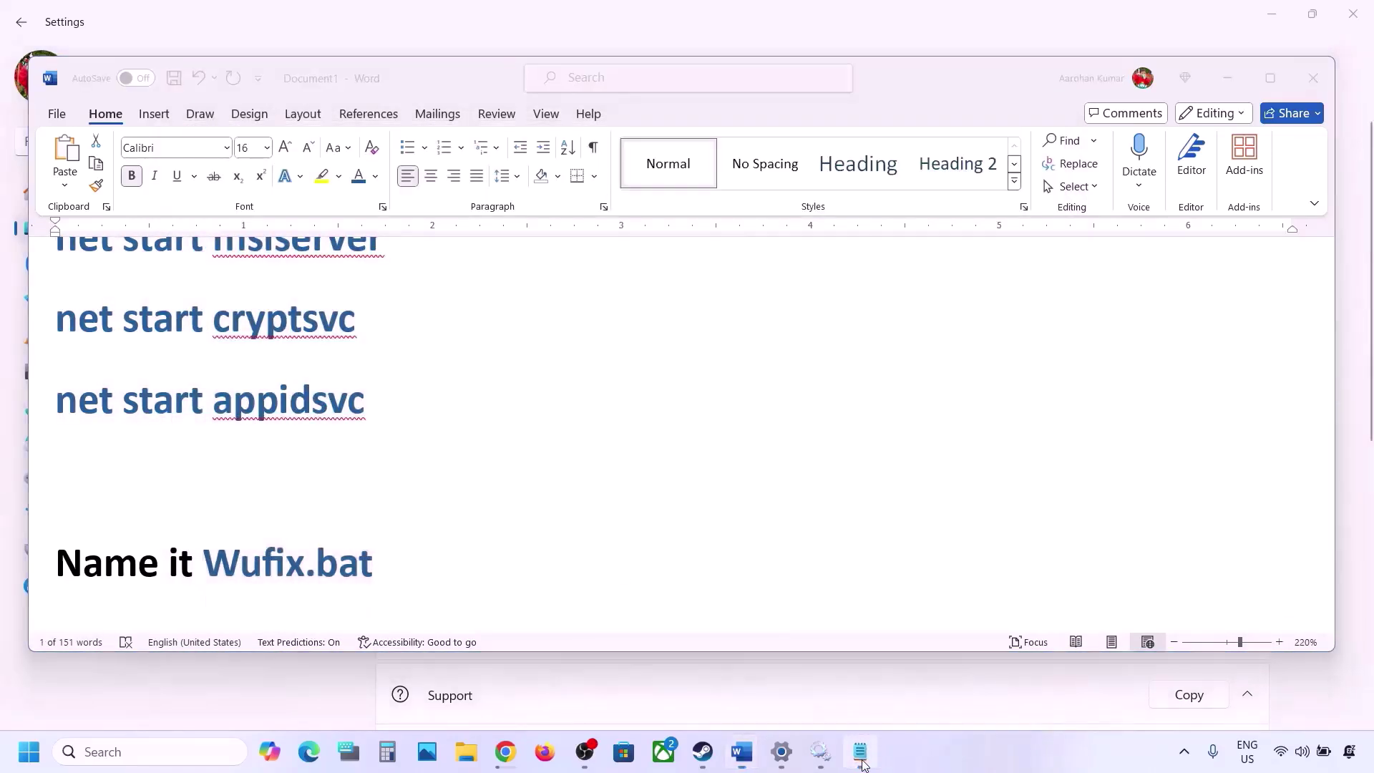
key("ctrl+v")
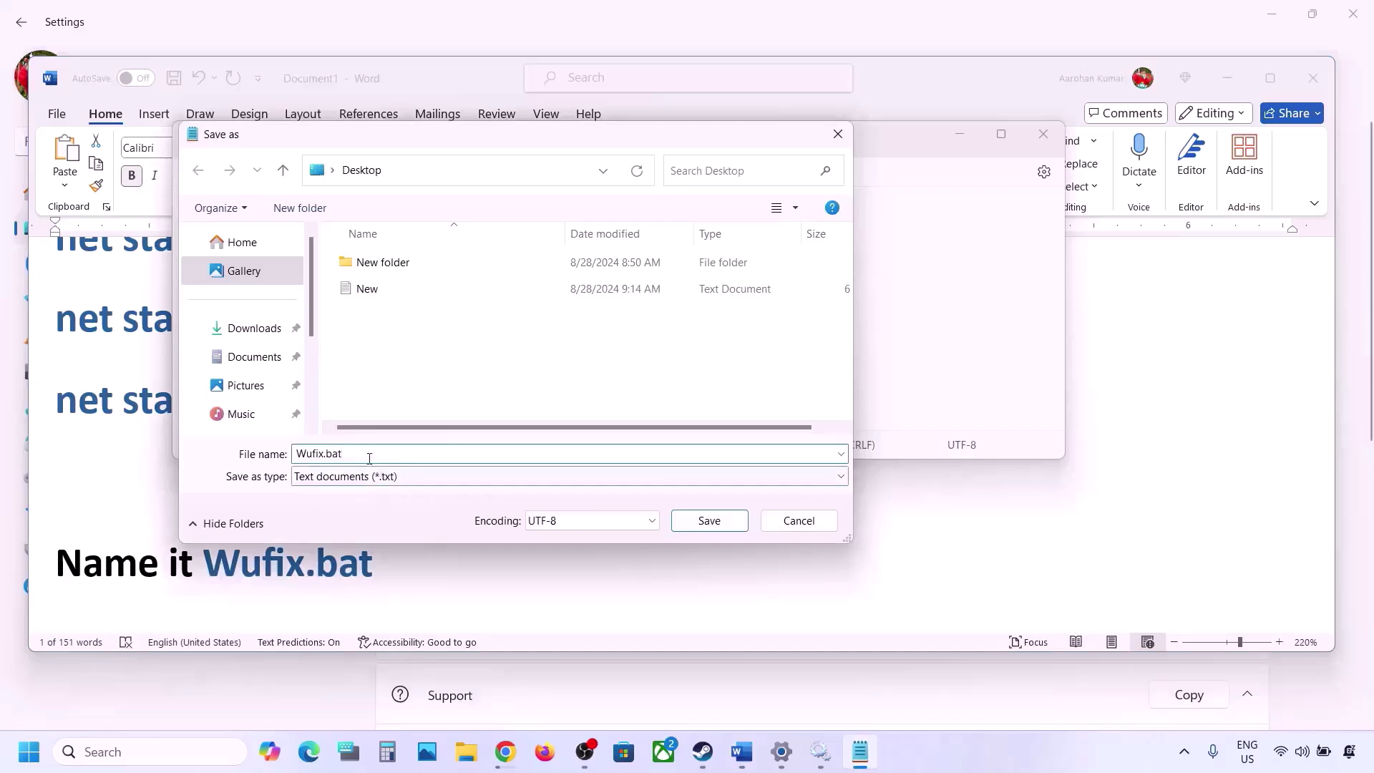
left_click_drag(368, 453, 292, 455)
left_click(336, 476)
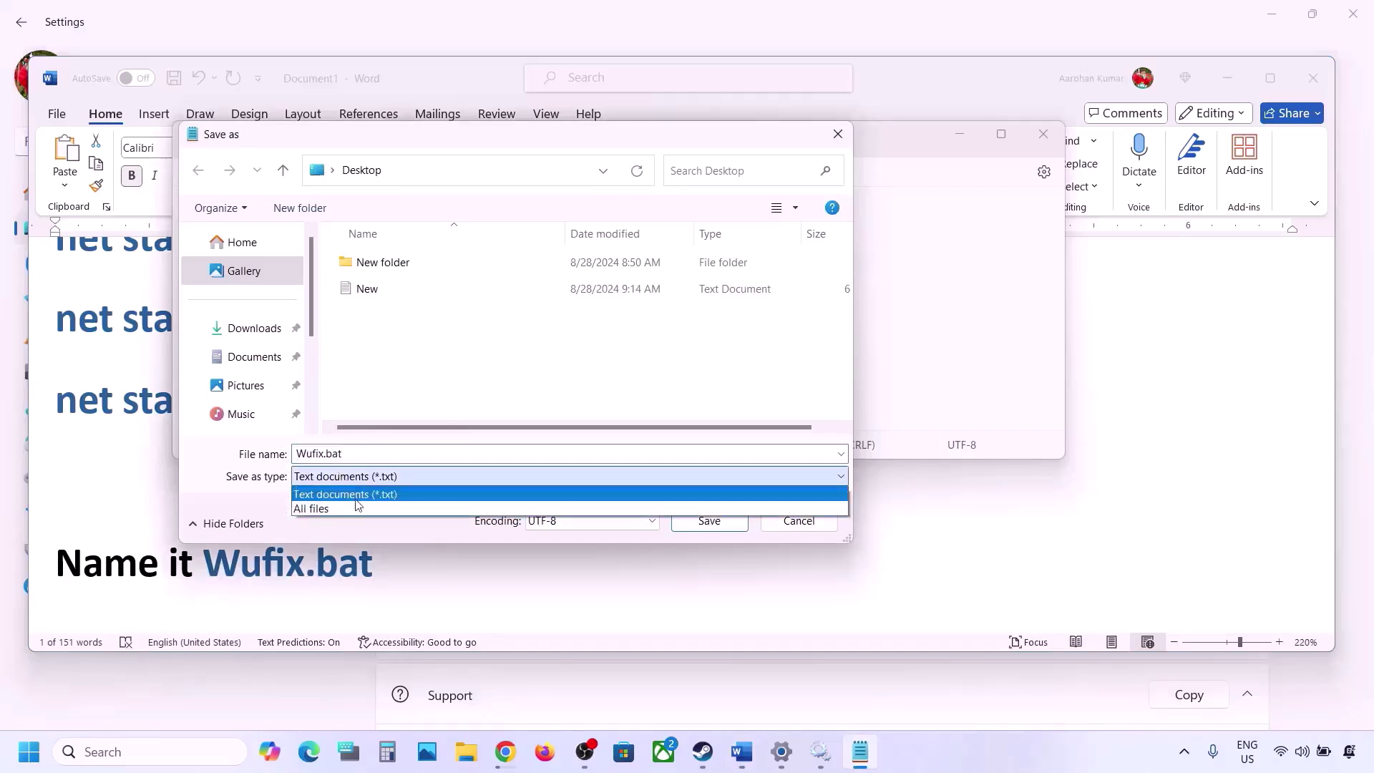
left_click(352, 506)
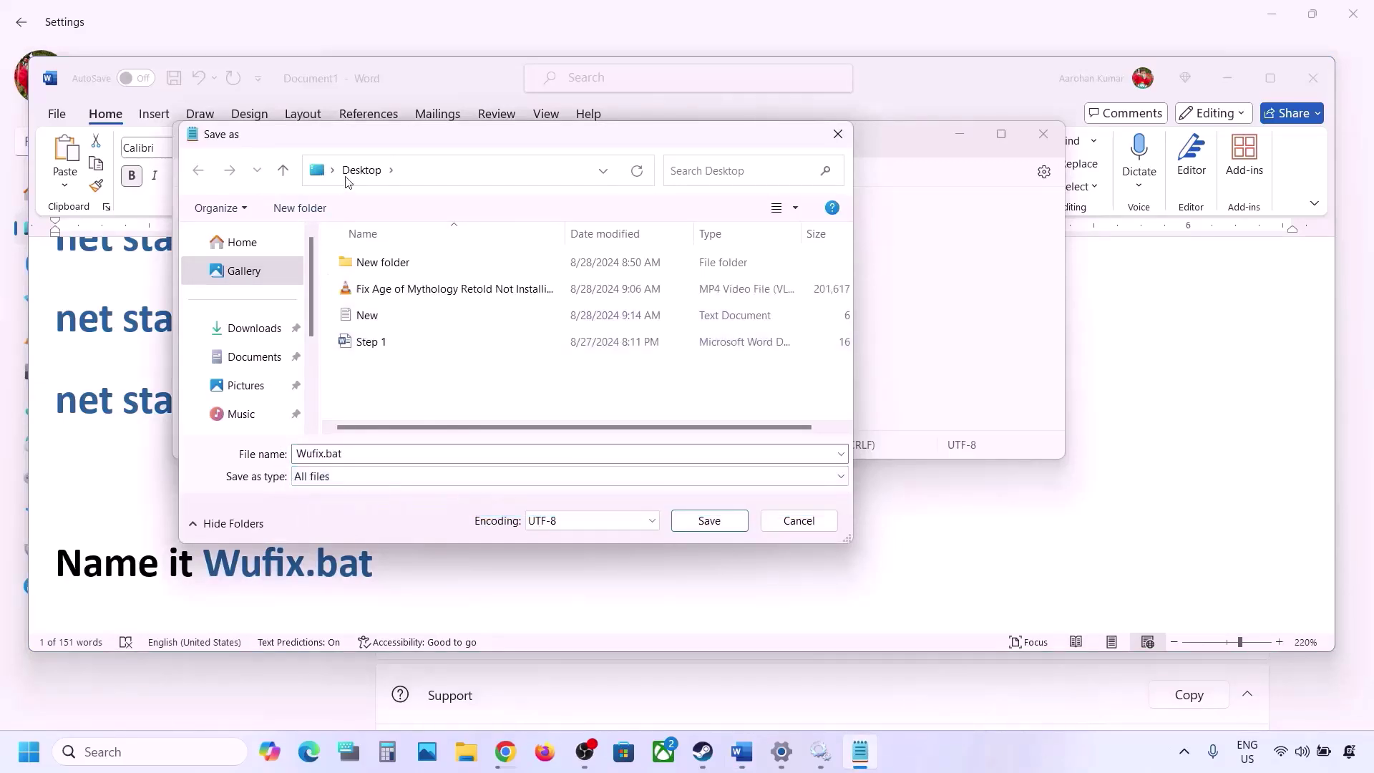
left_click(709, 520)
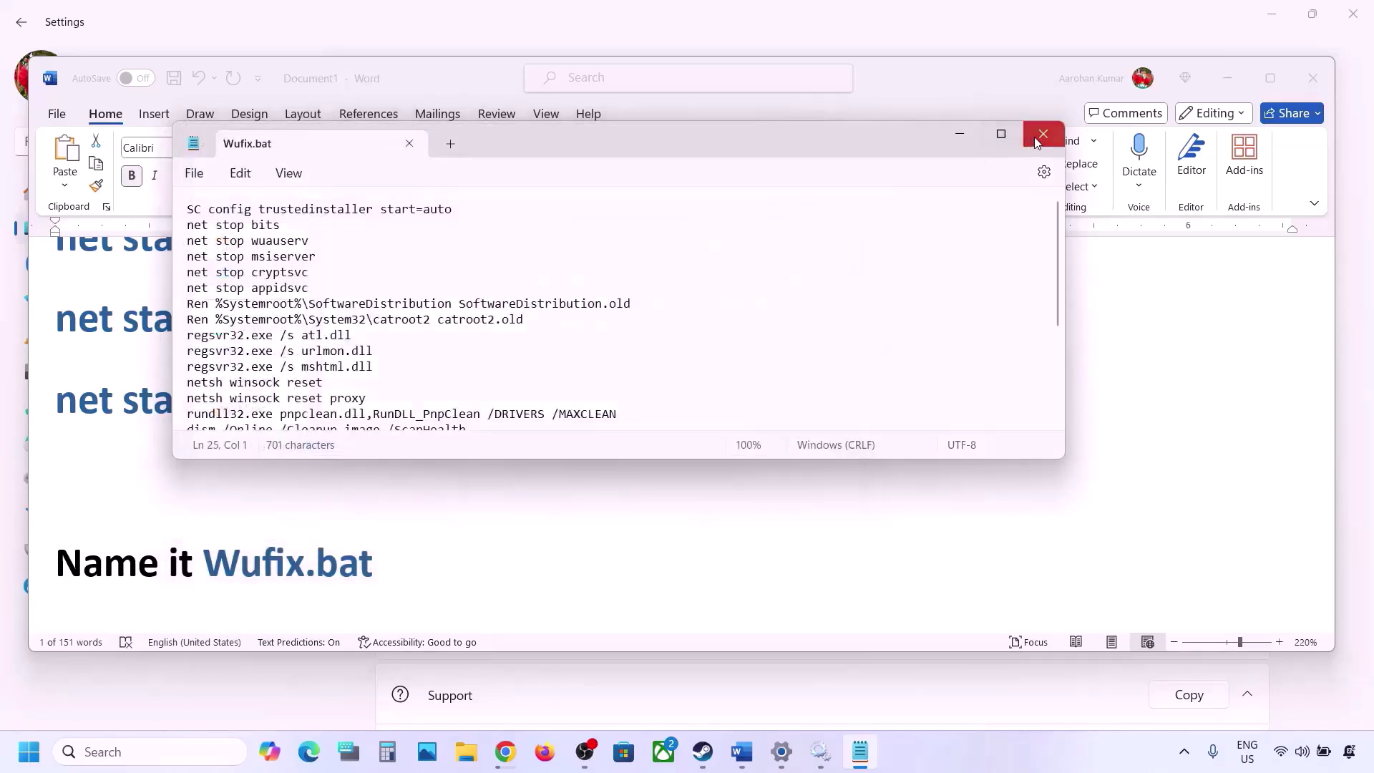
left_click(1042, 134)
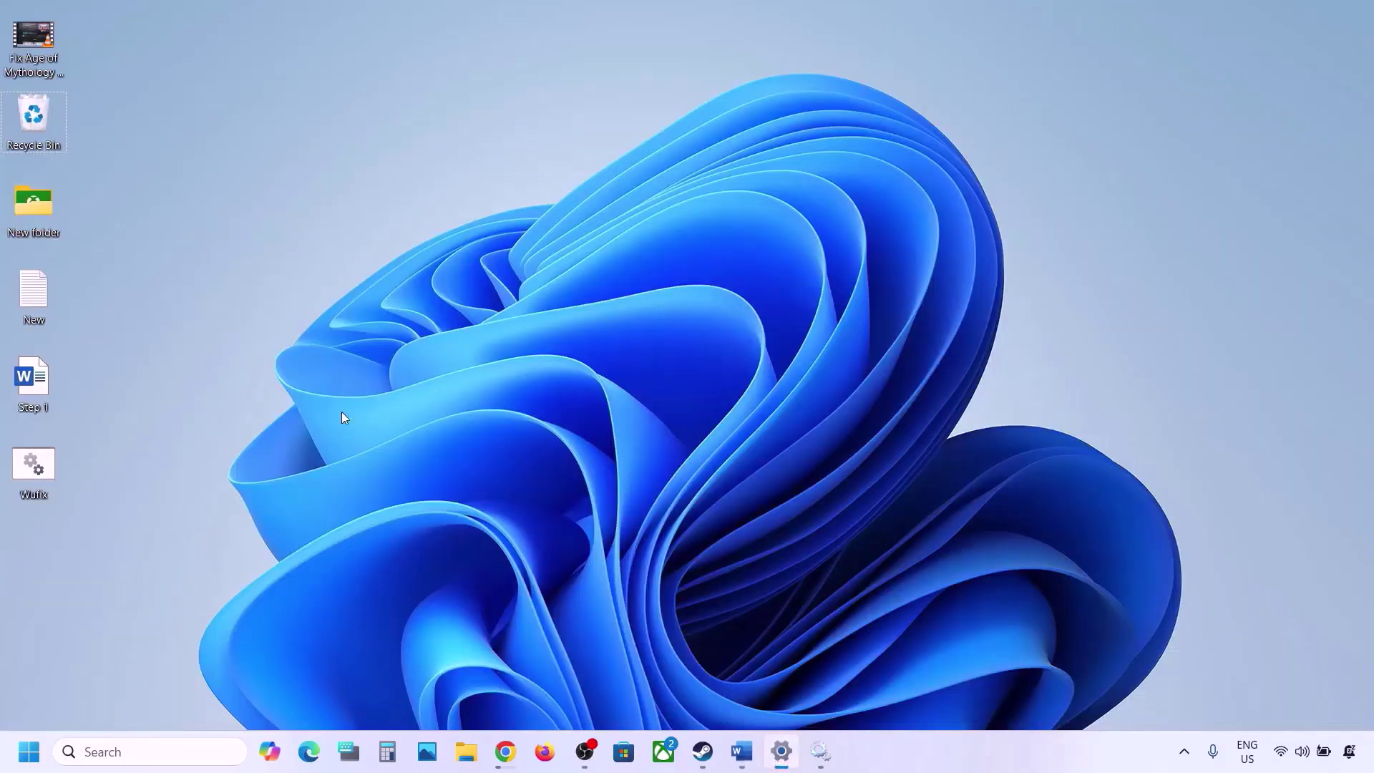
Run Wufix.bat from the desktop as administrator and let its commands execute
left_click(35, 477)
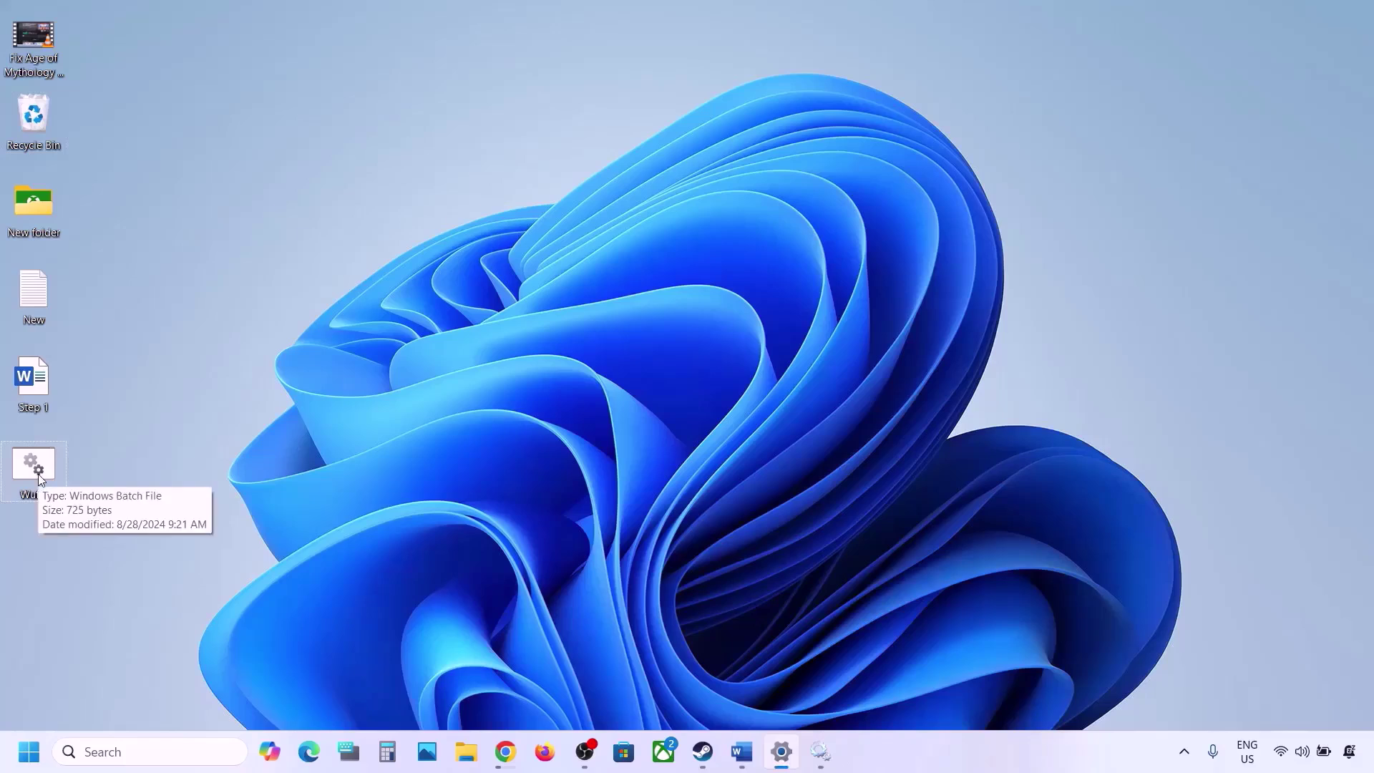
right_click(39, 478)
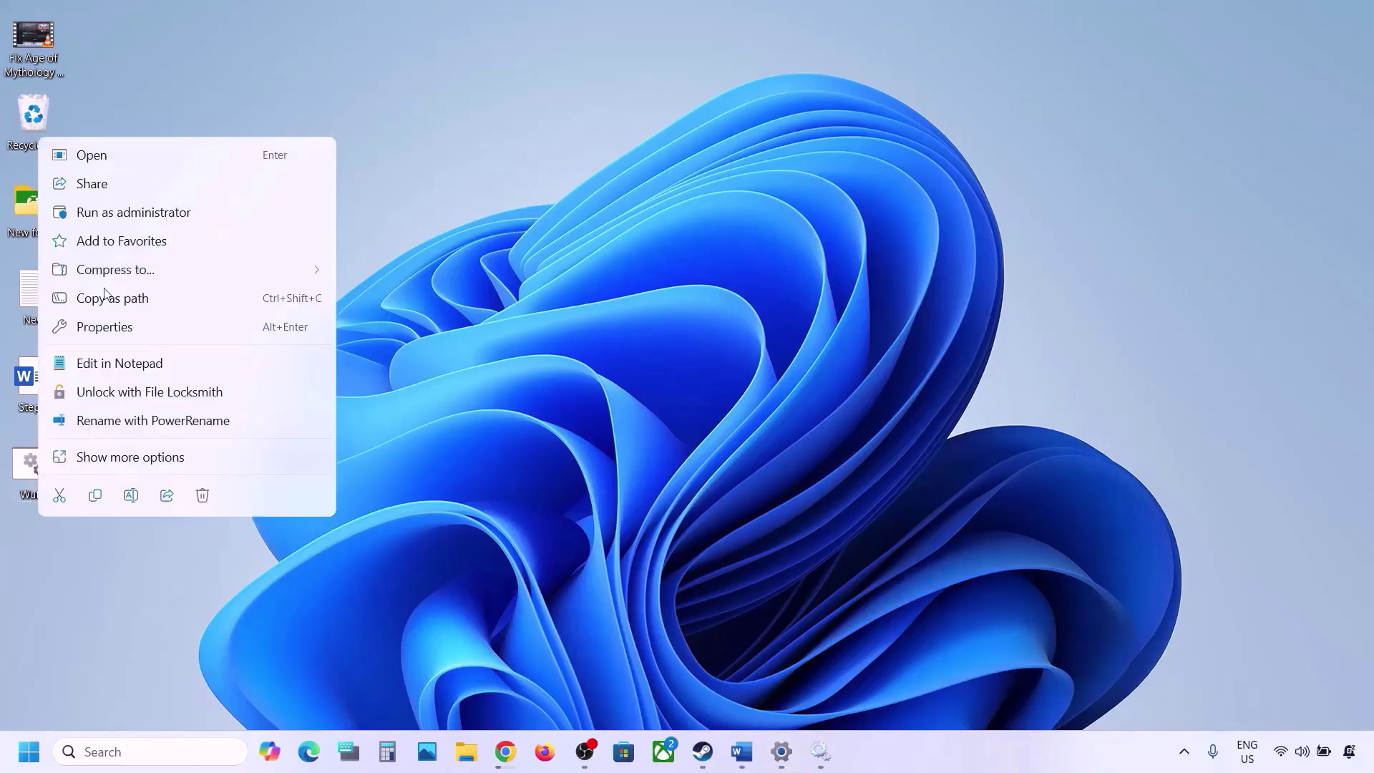
left_click(138, 211)
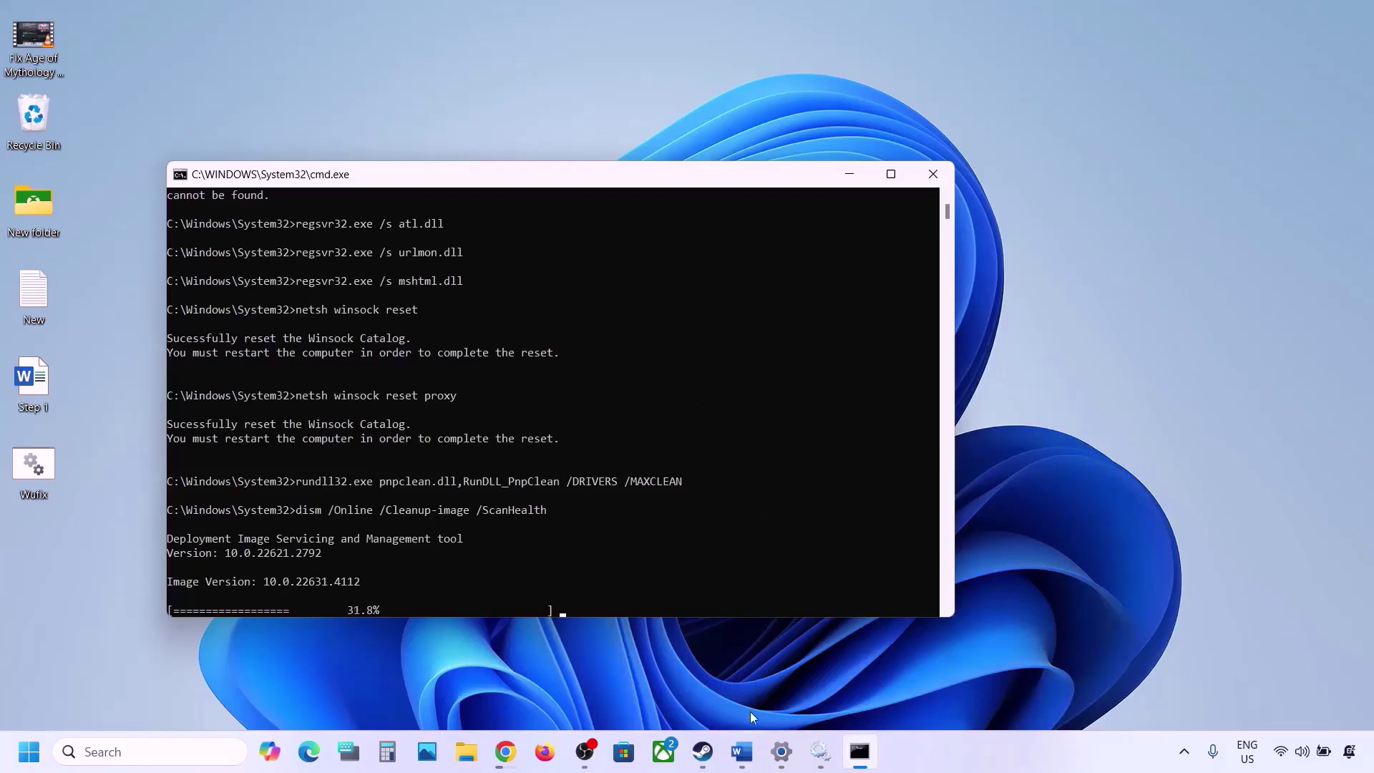
left_click(741, 751)
Scroll to Step 6, Use Media Creation Tool, and select its microsoft.com Windows 11 link
scroll(555, 524, "down", 3)
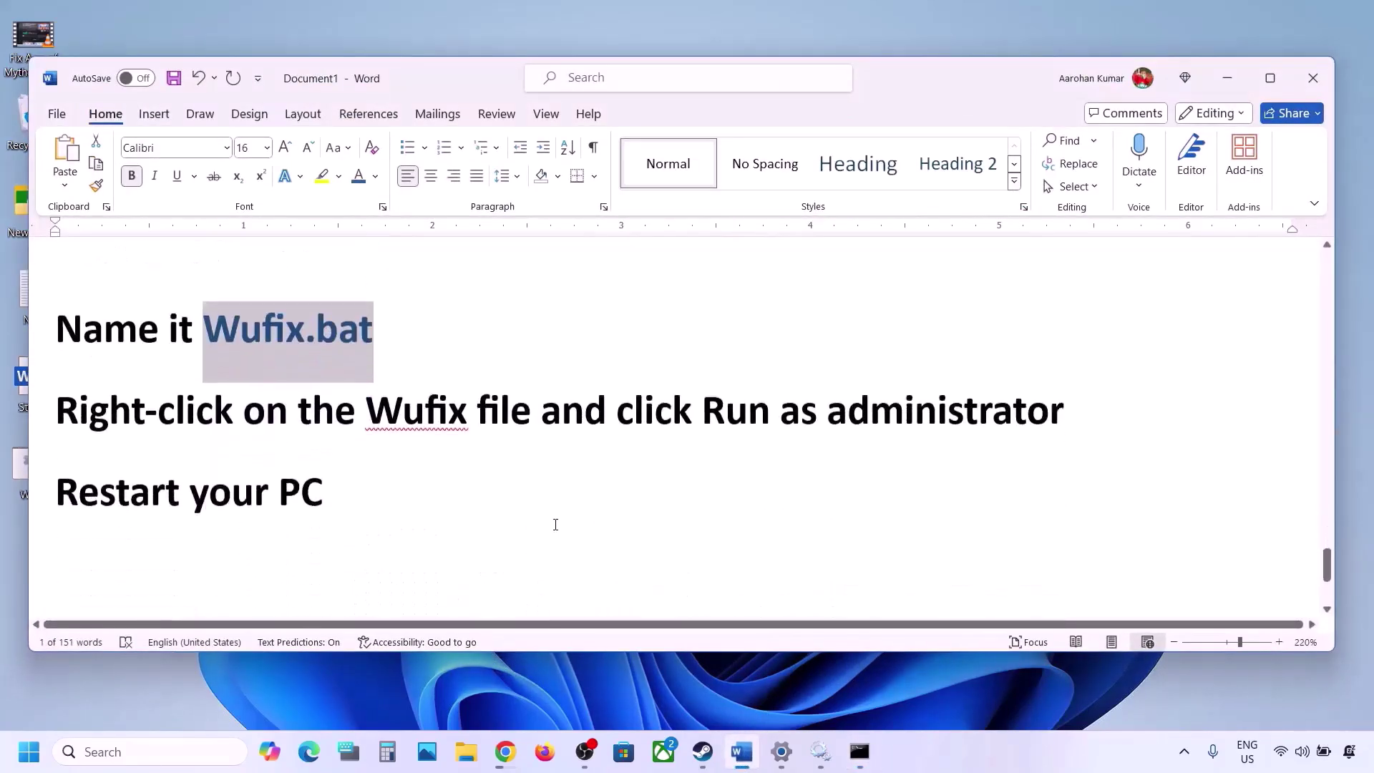
scroll(555, 525, "down", 3)
scroll(556, 524, "down", 3)
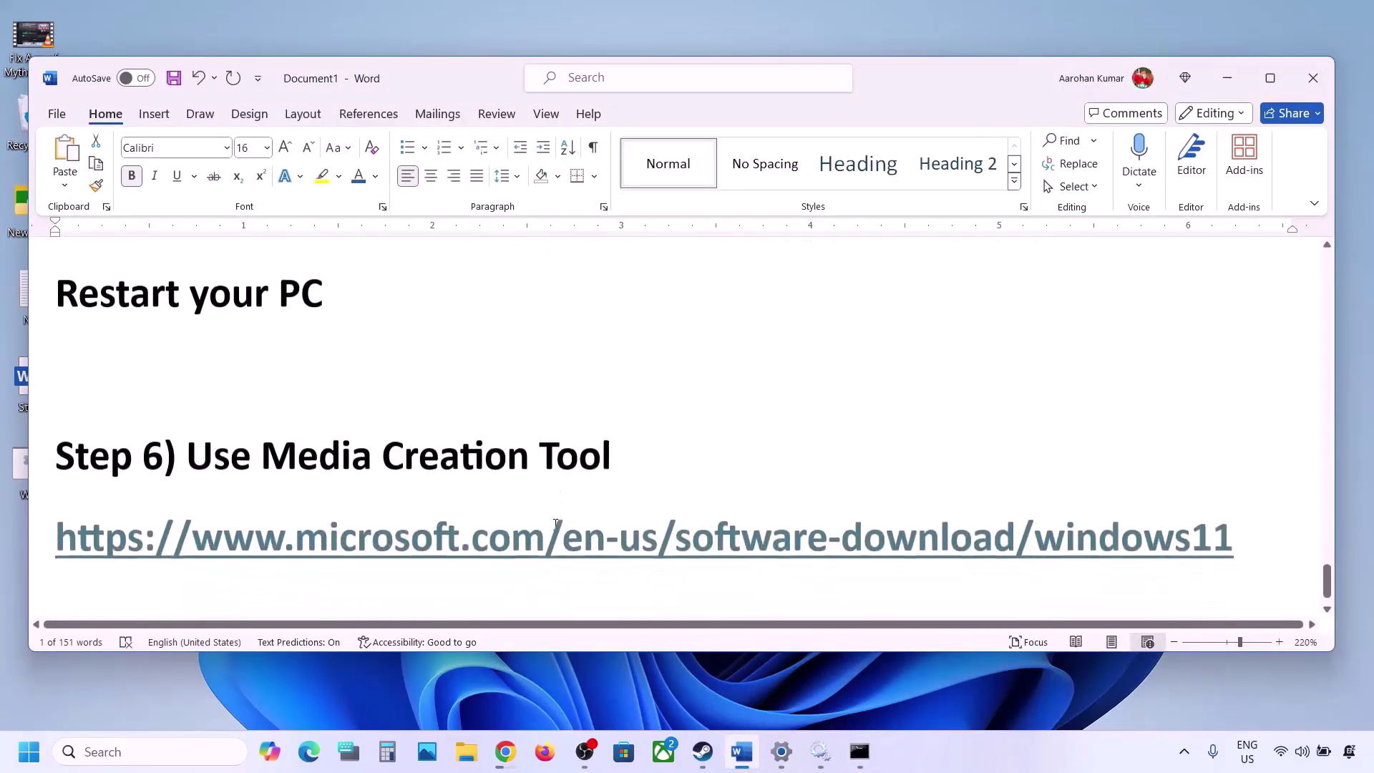
left_click_drag(215, 420, 592, 428)
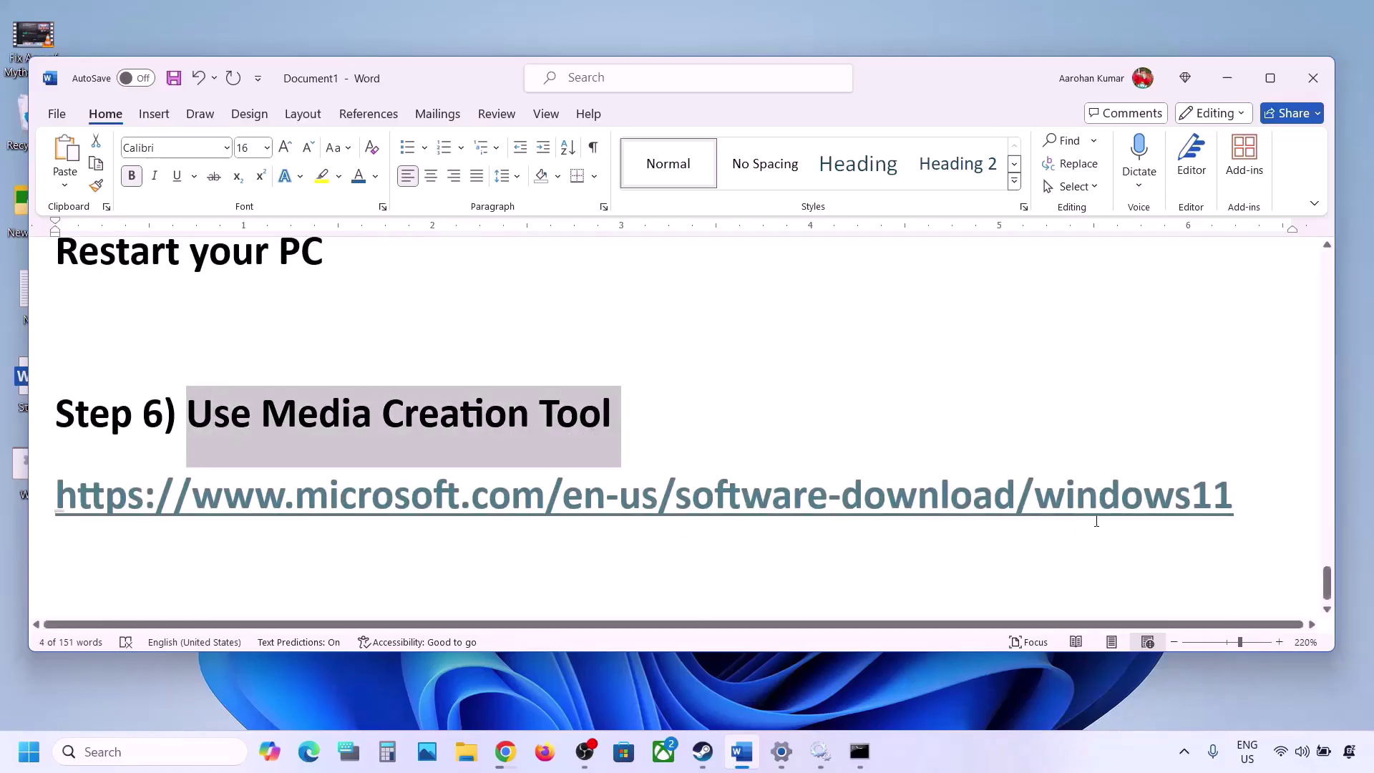
left_click_drag(1268, 493, 50, 500)
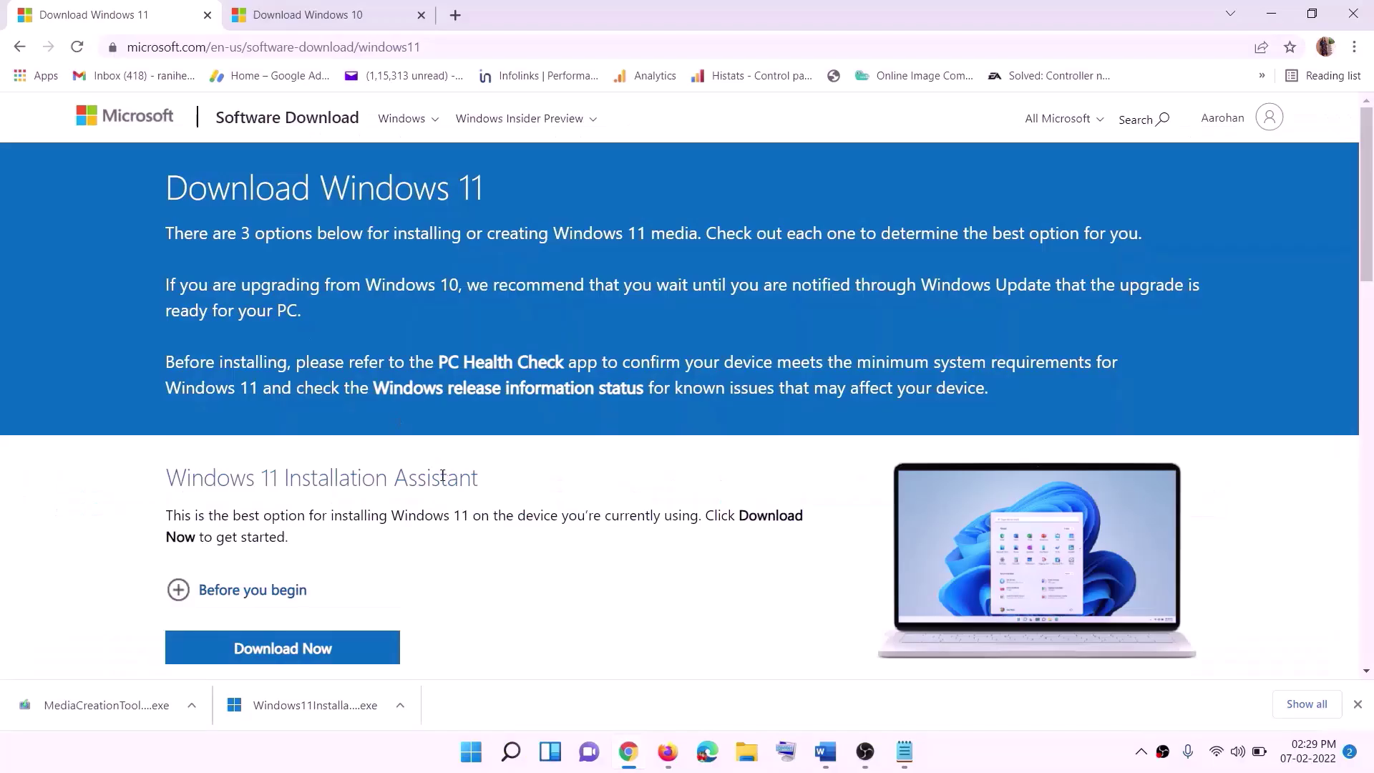
Download and run the Media Creation Tool, accepting its license and recommended edition
scroll(279, 422, "down", 5)
left_click_drag(257, 424, 396, 426)
left_click(273, 545)
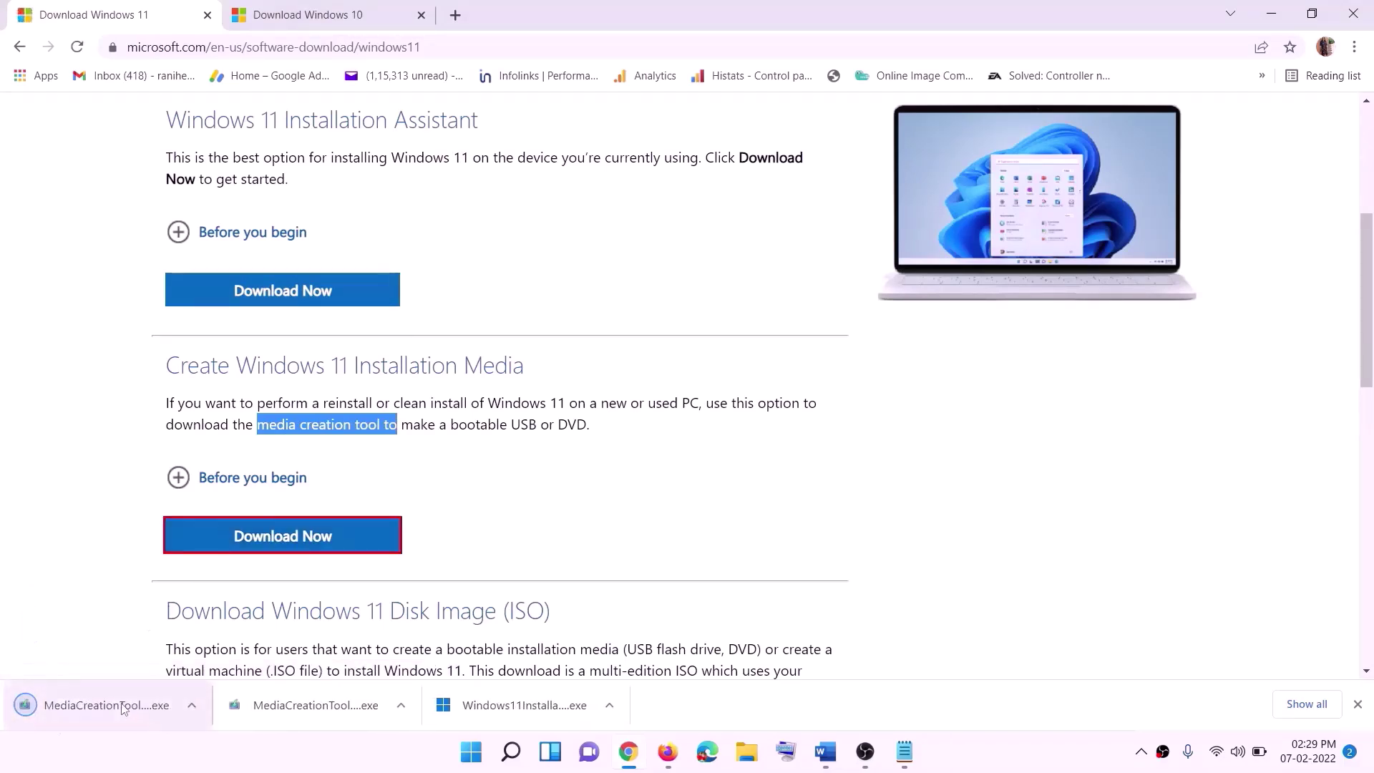
left_click(93, 709)
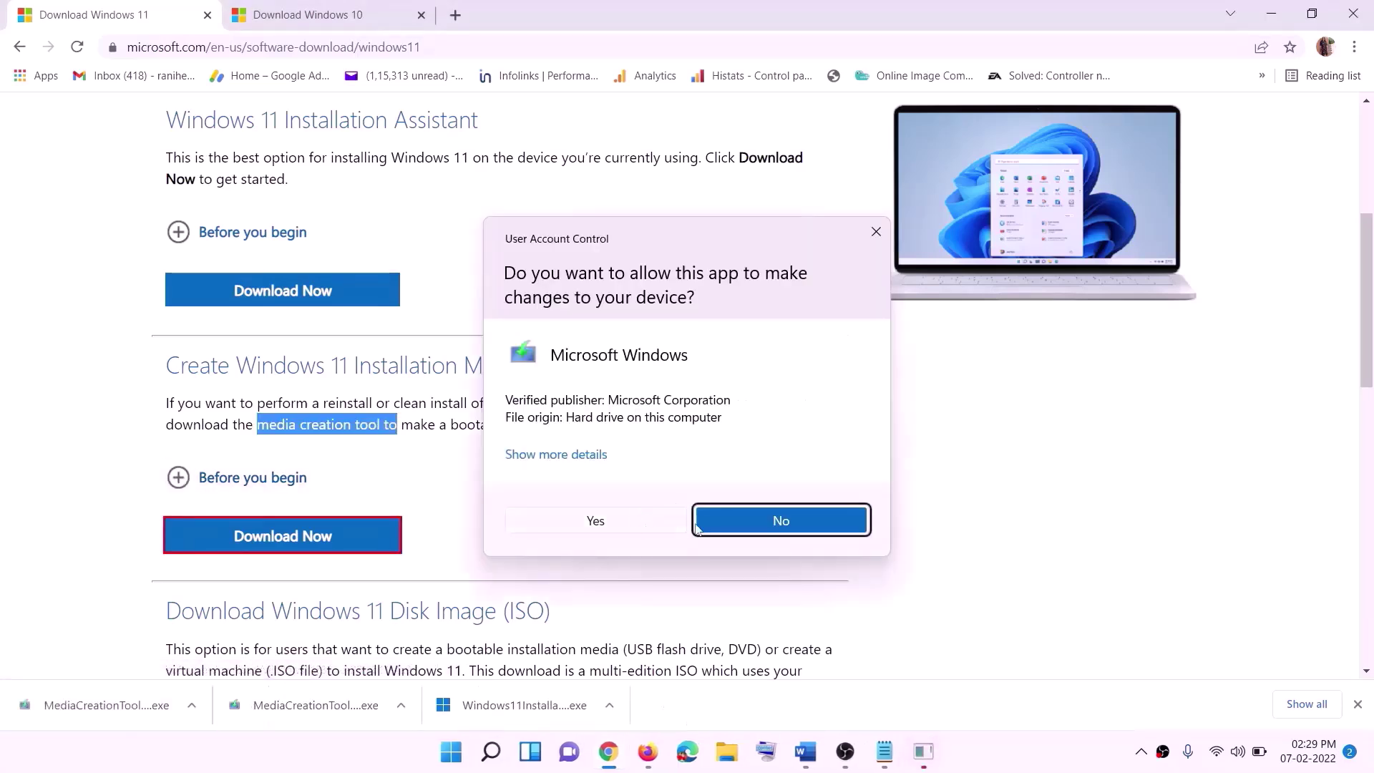
left_click(607, 526)
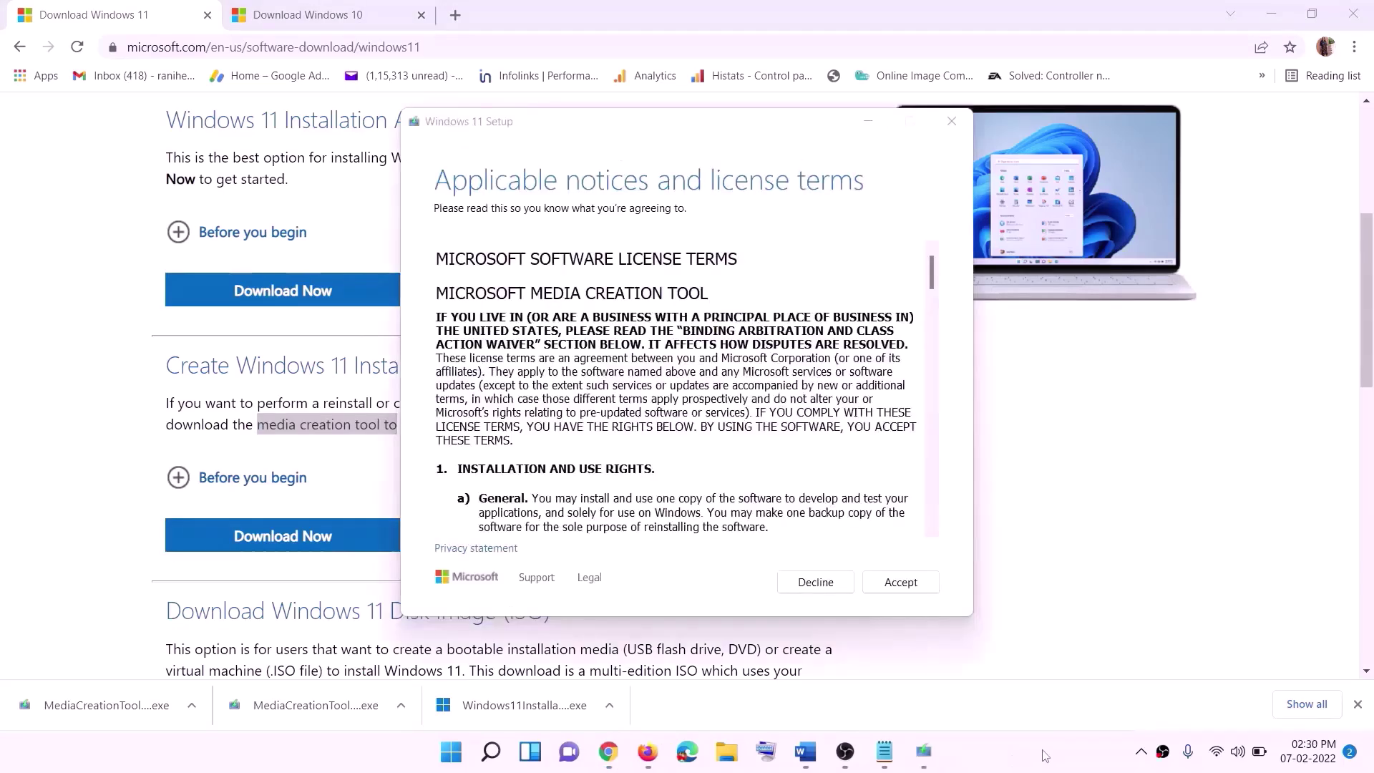
left_click(890, 582)
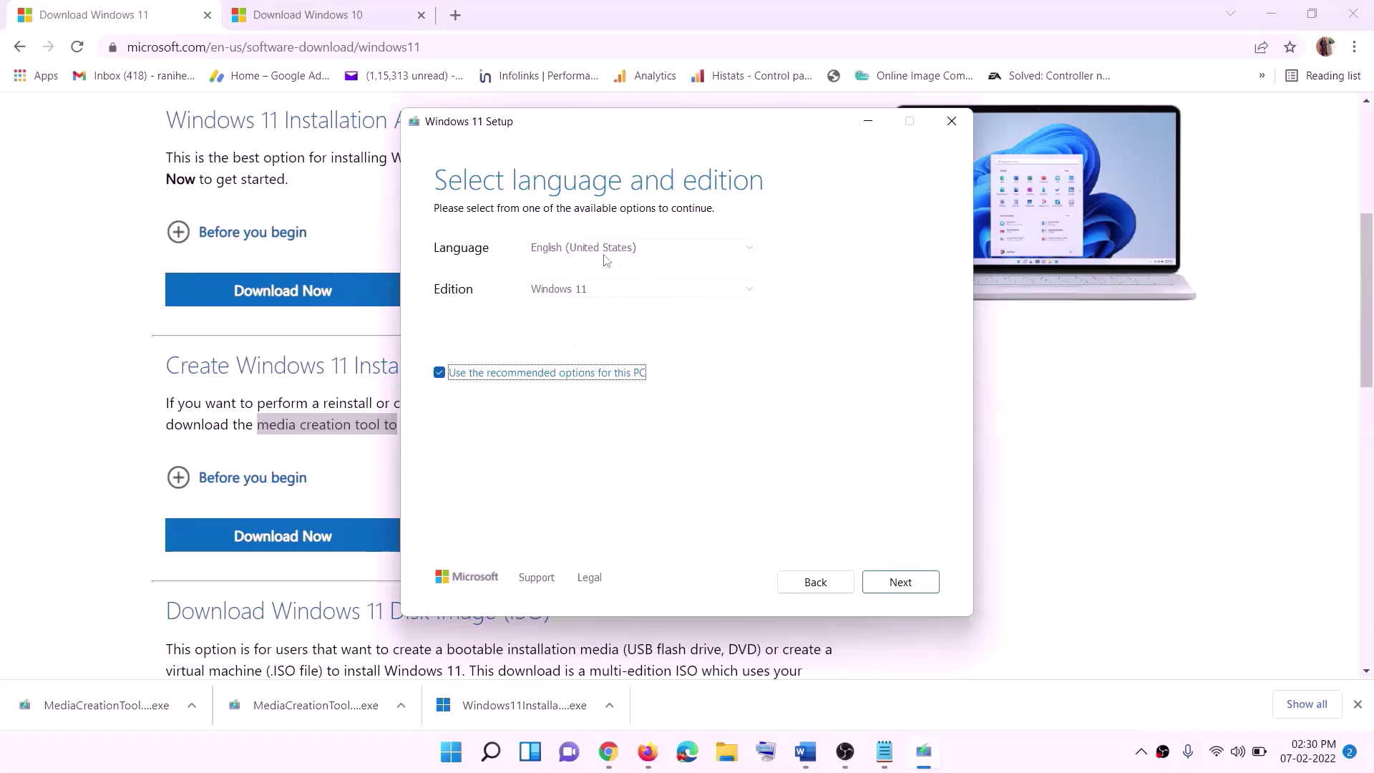
left_click(889, 583)
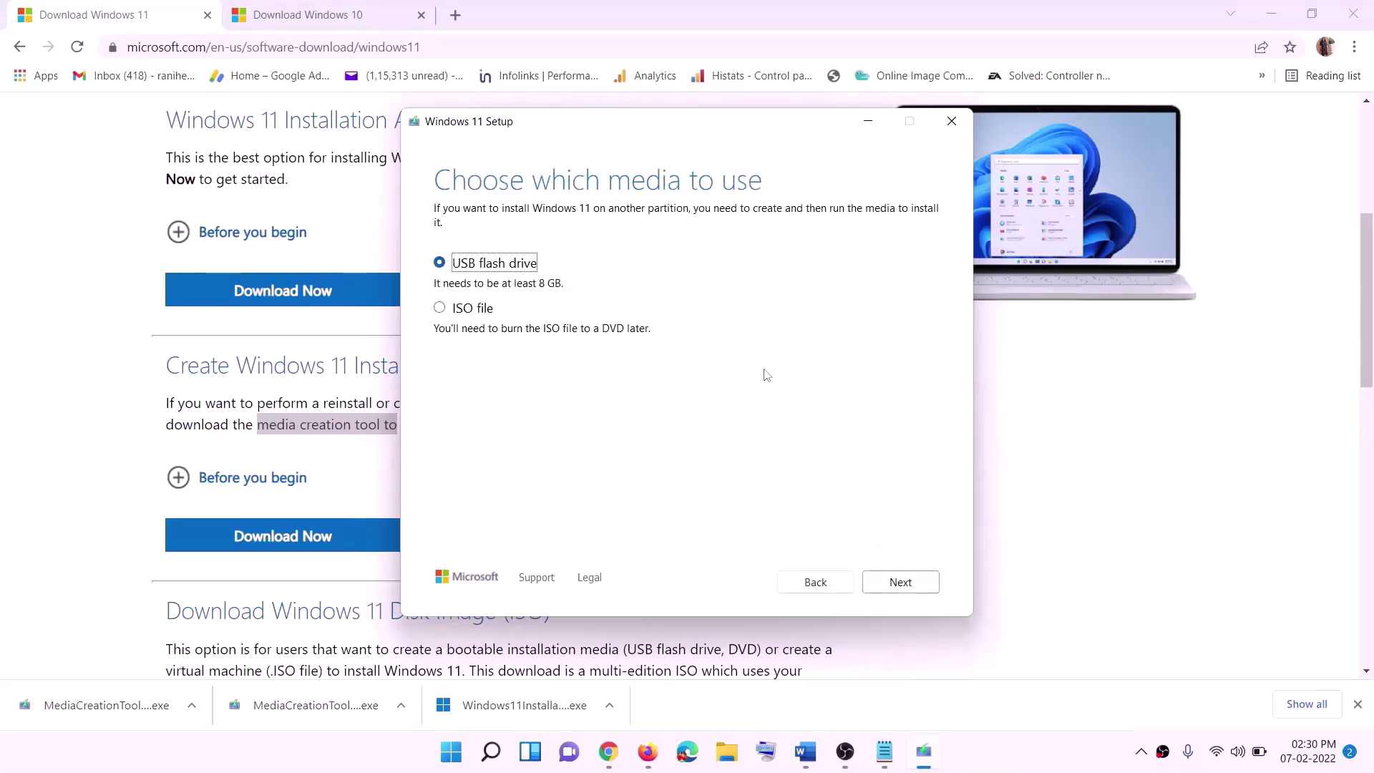
Create a Windows 11 ISO file saved as Windows on the Desktop
left_click(472, 308)
left_click(905, 581)
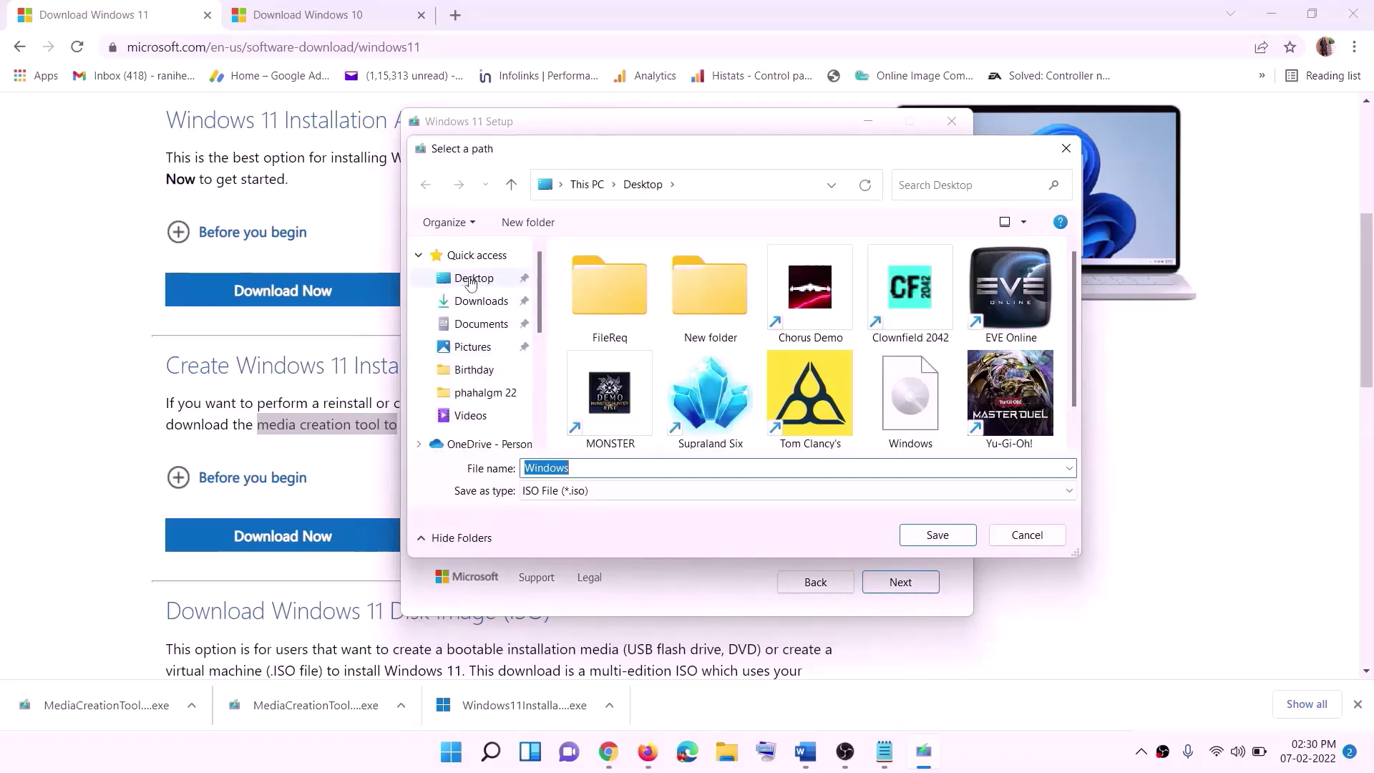
left_click(469, 281)
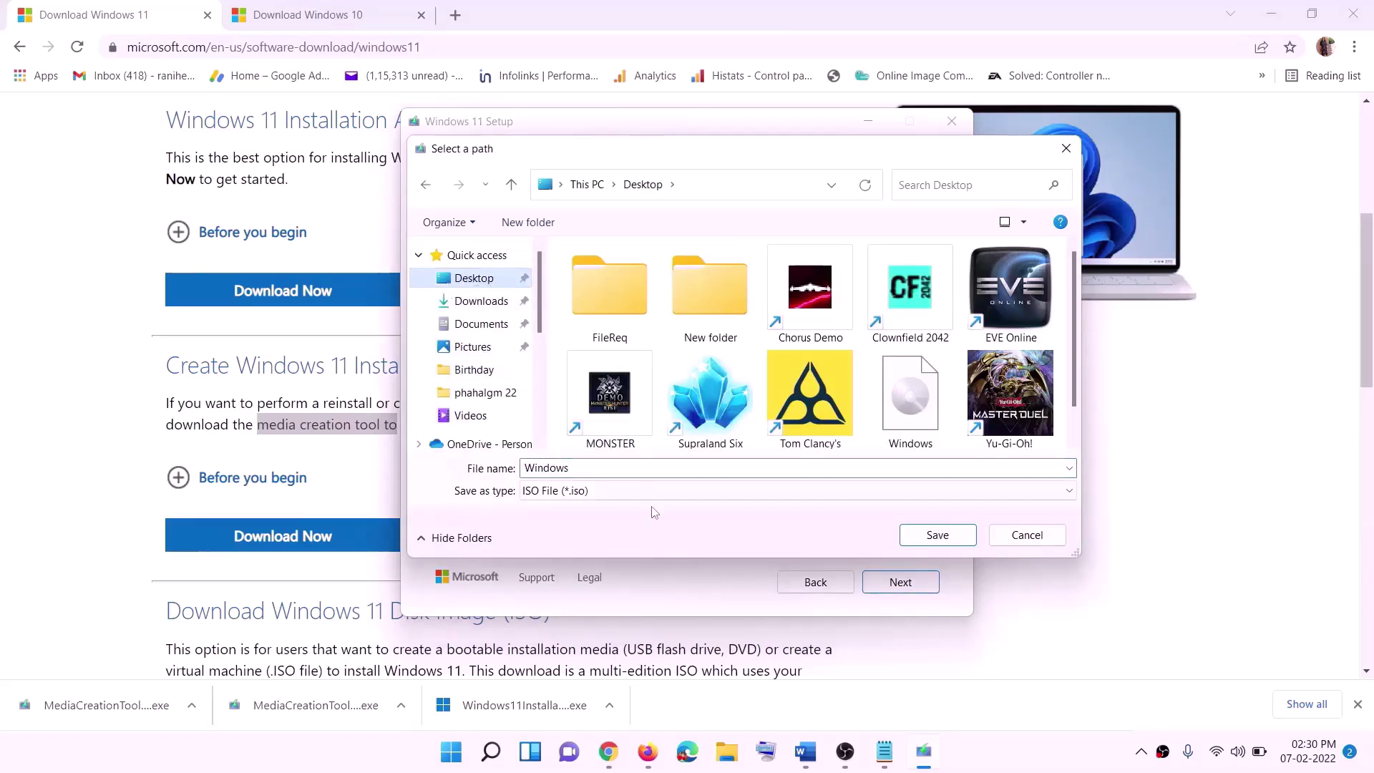
left_click(944, 542)
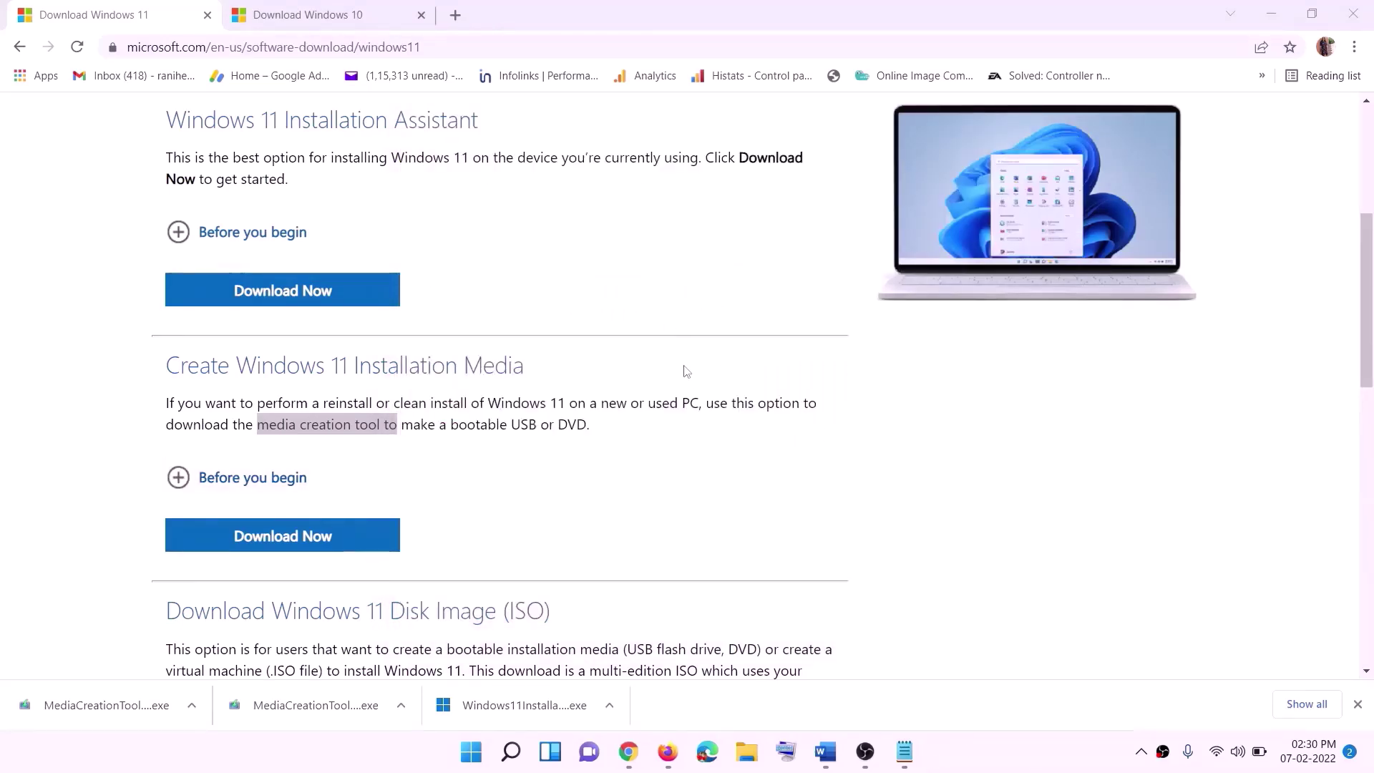
key("super+d")
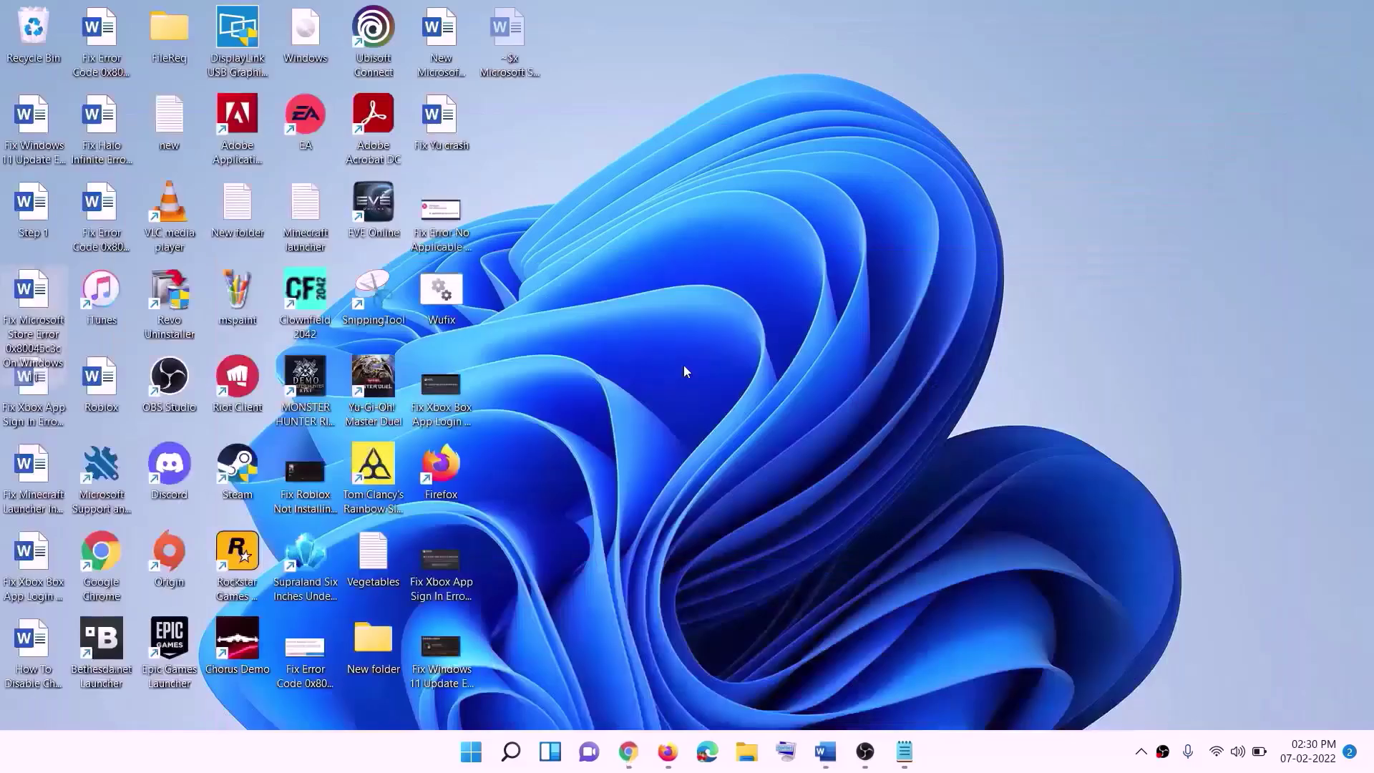
Mount the Windows ISO and run its setup, approving the UAC prompt
left_click_drag(332, 37, 544, 427)
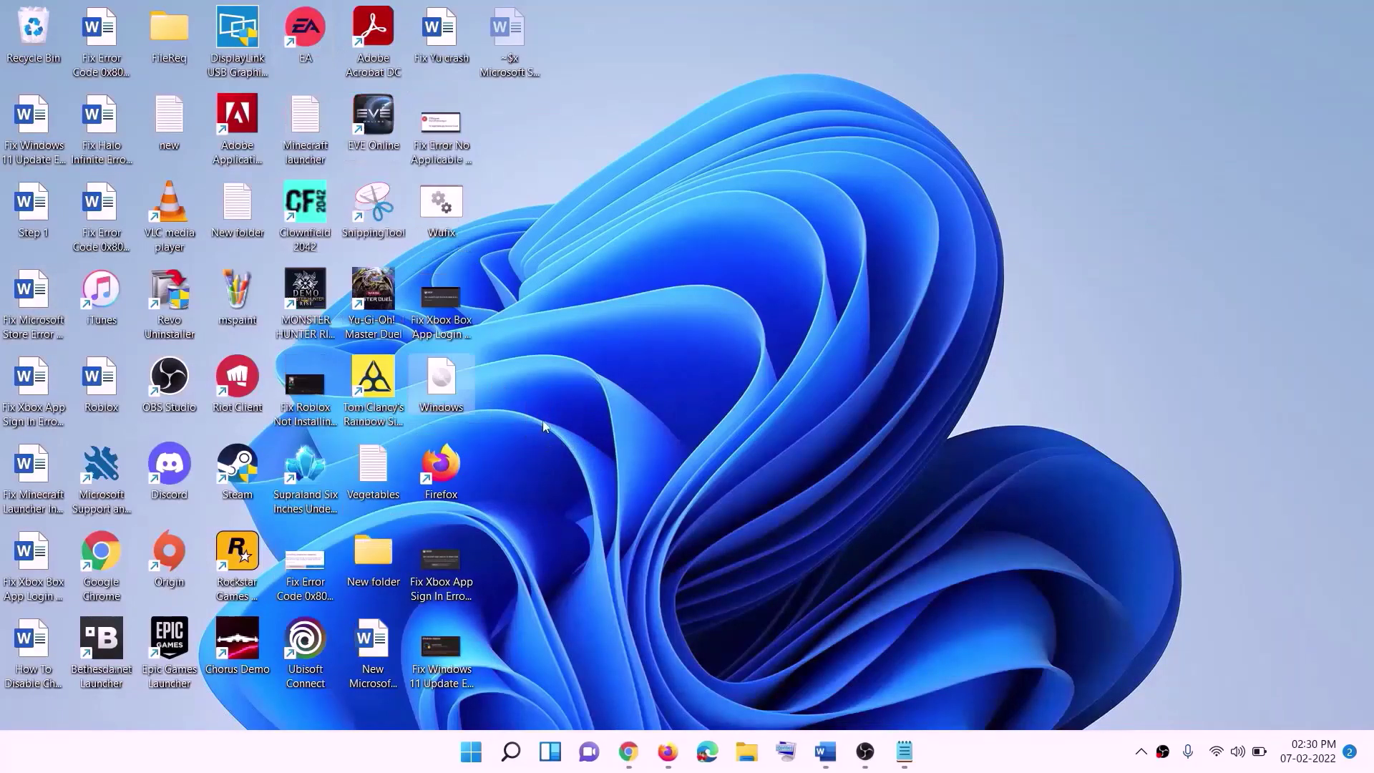
double_click(444, 392)
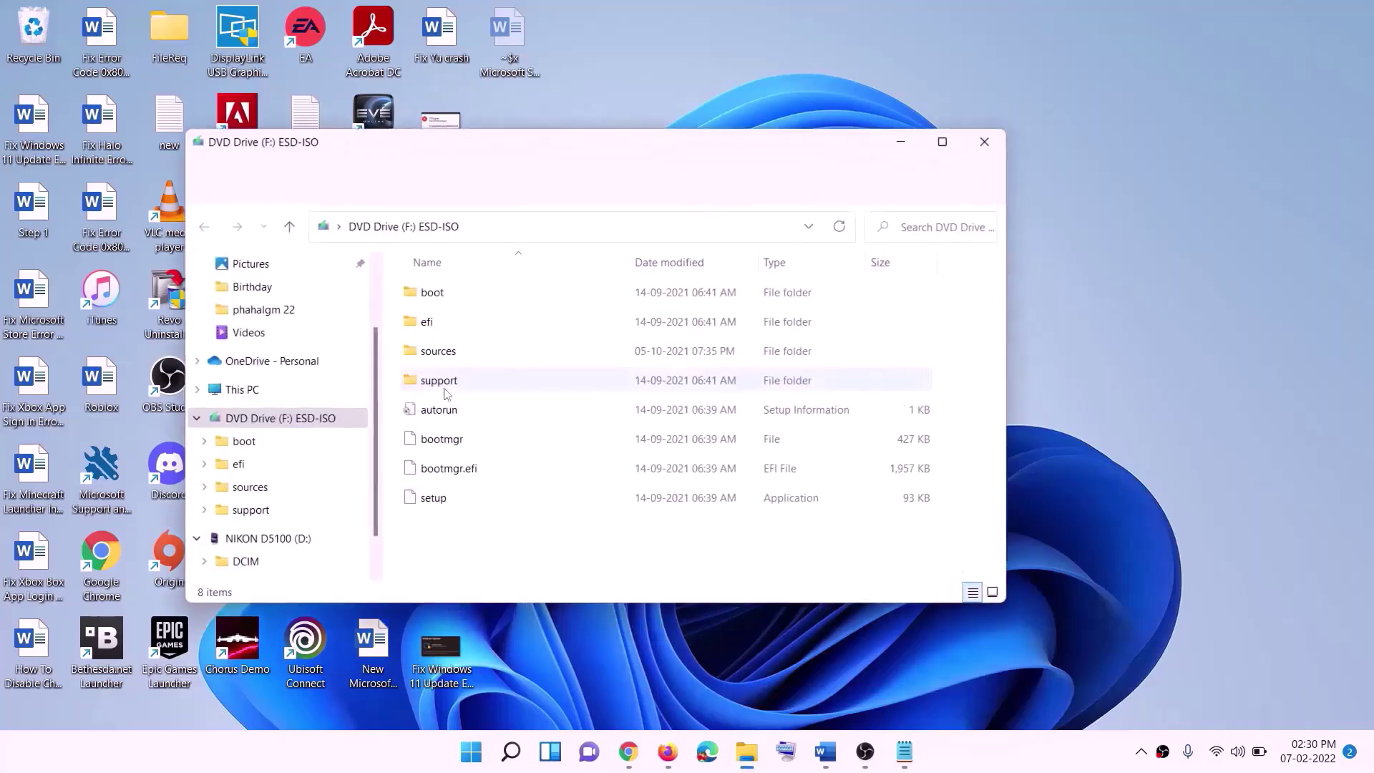
left_click(436, 501)
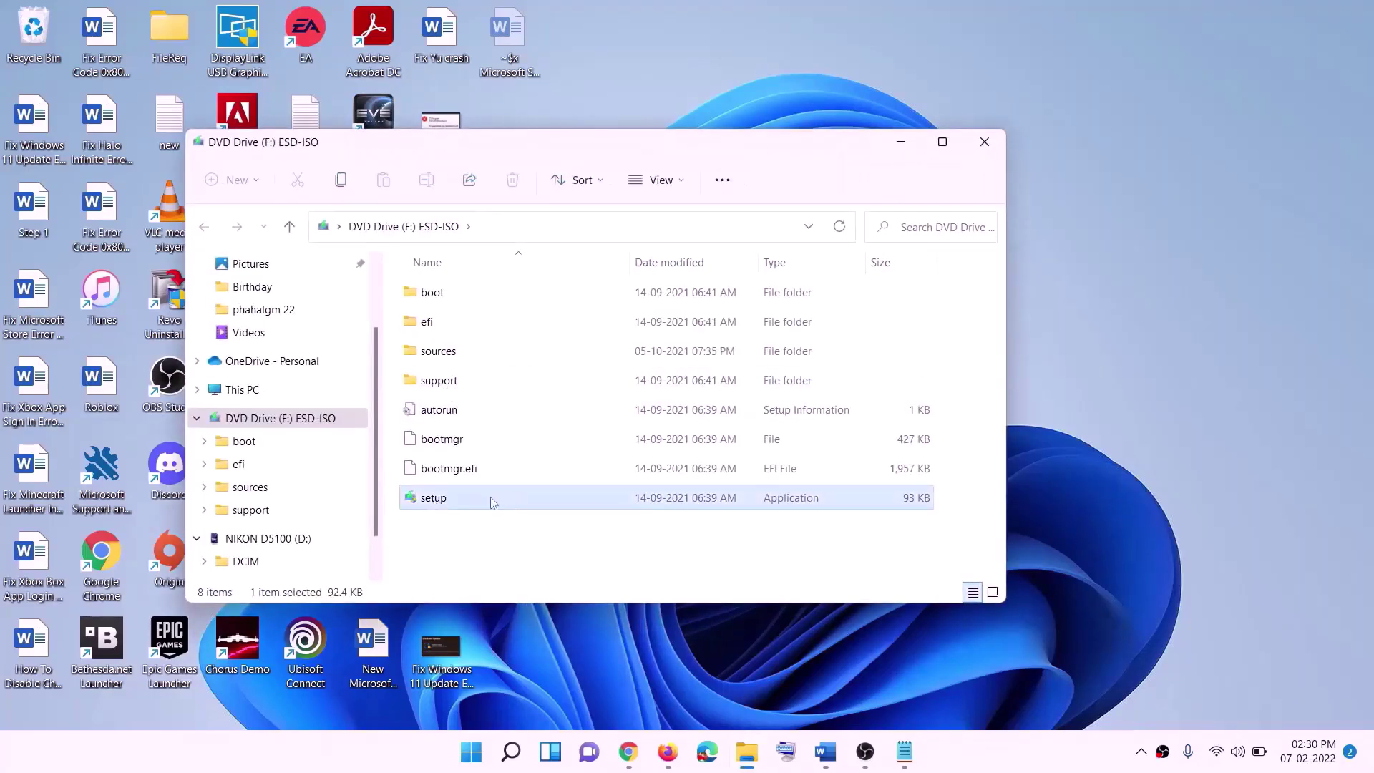
double_click(472, 501)
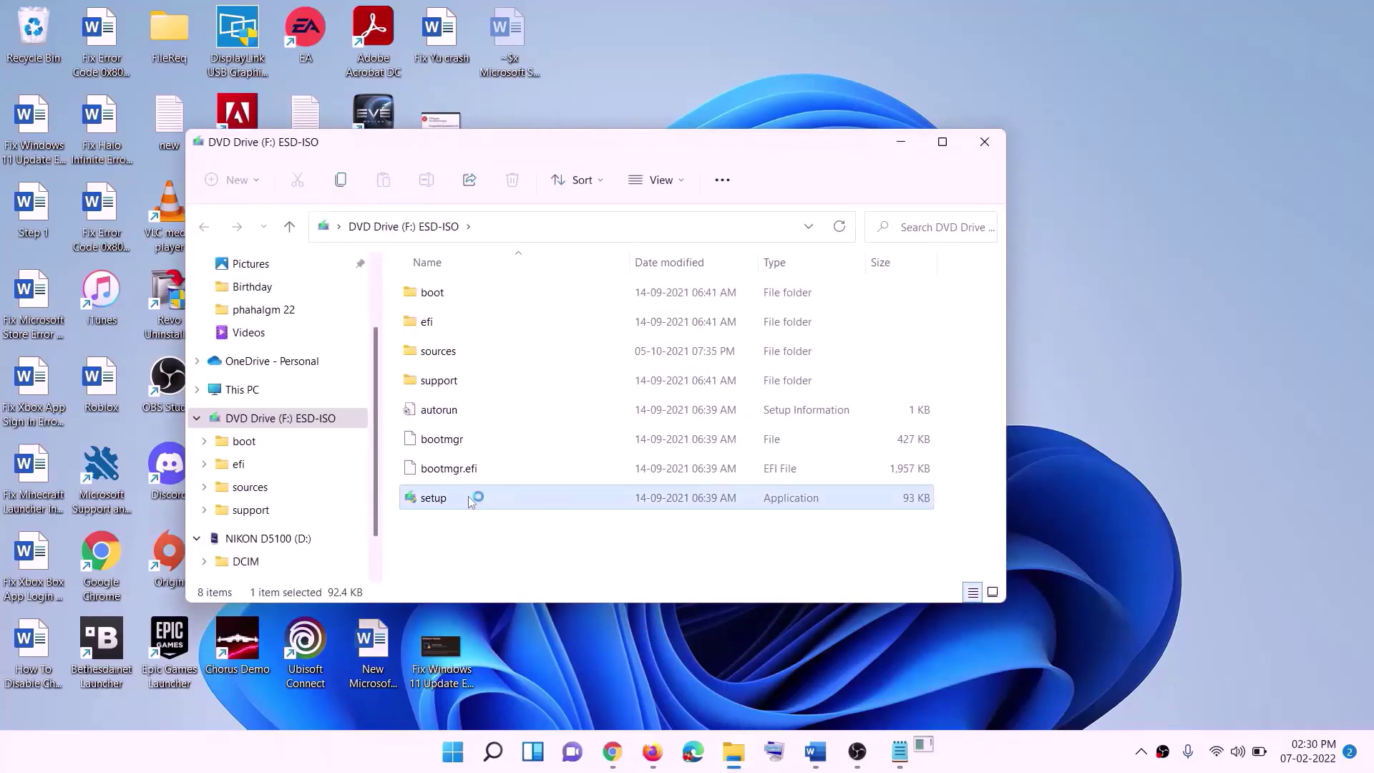
left_click(555, 565)
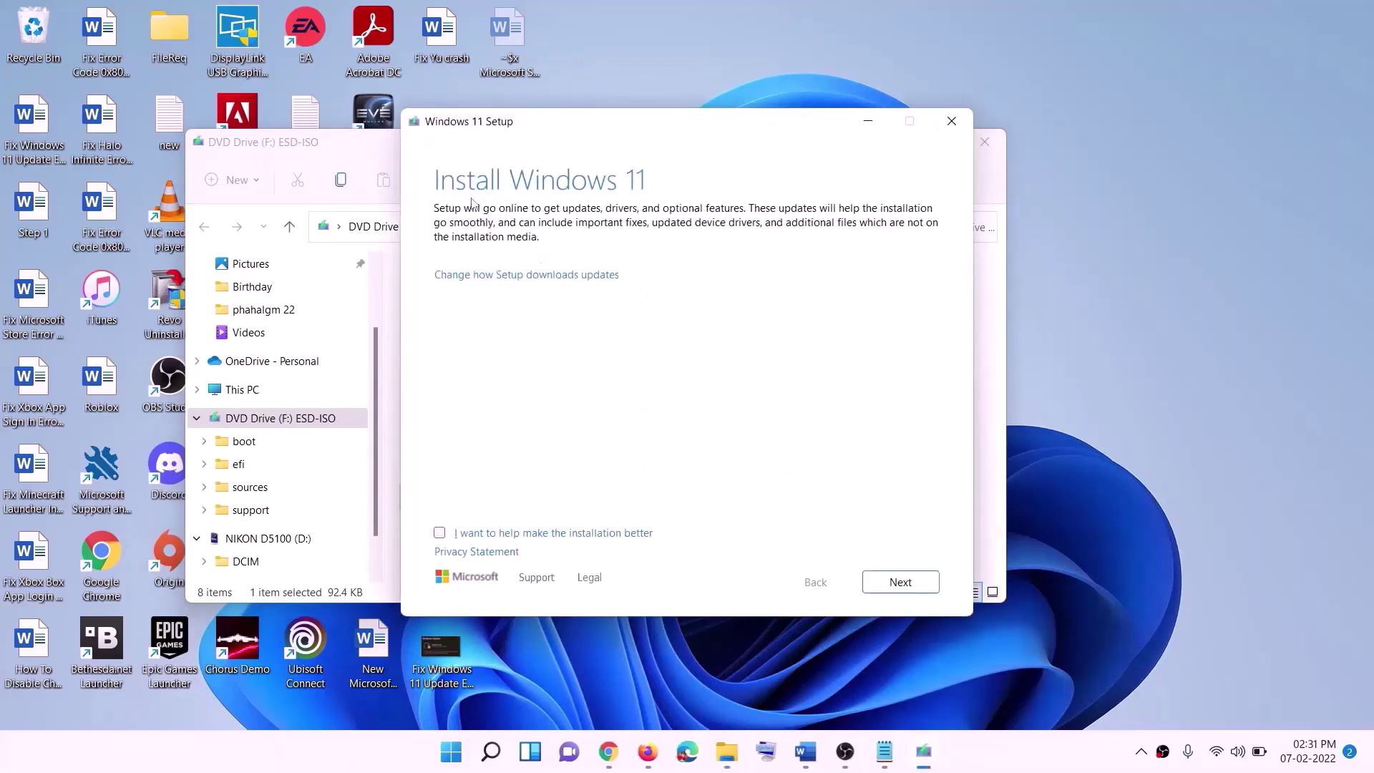
Let Setup check for updates, then scroll the Word guide to its Ready to install screenshot
left_click(903, 583)
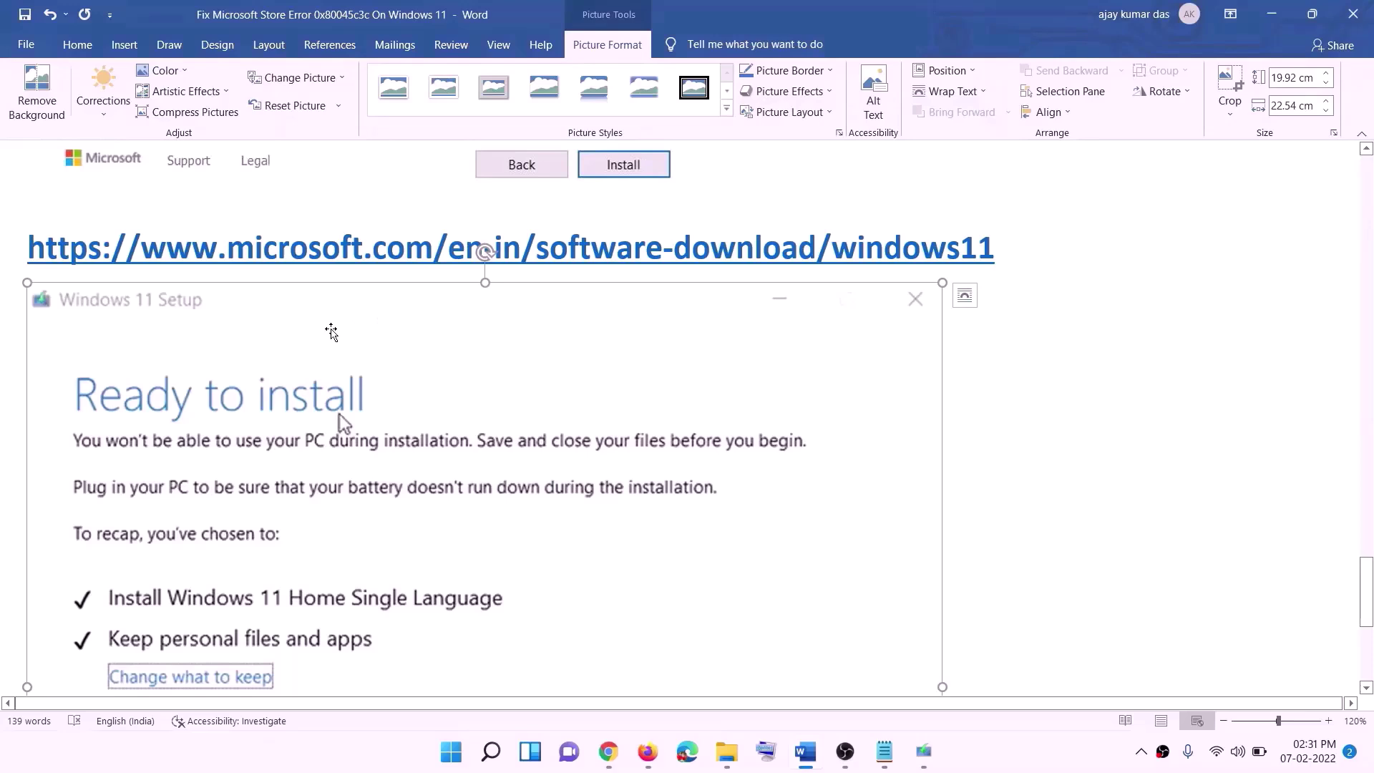
scroll(320, 358, "down", 2)
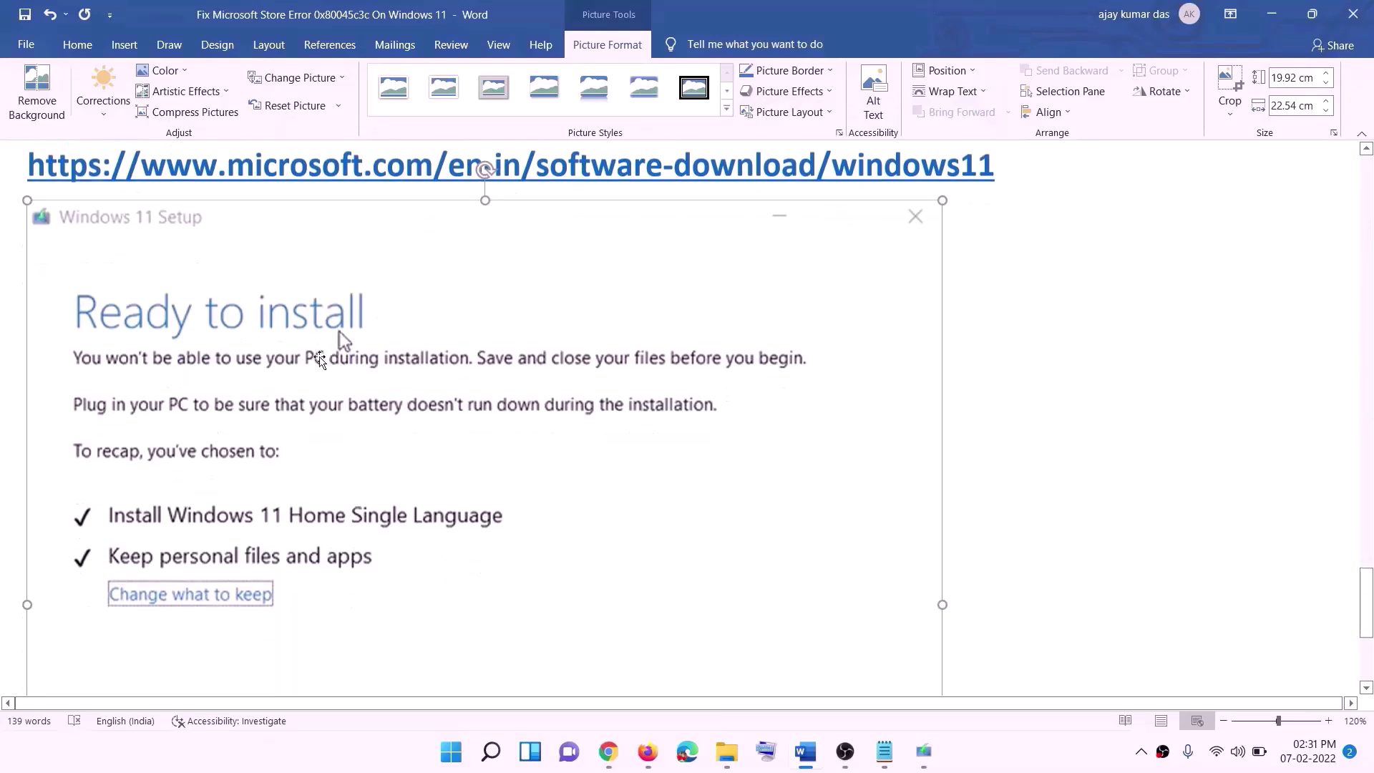
scroll(320, 358, "down", 2)
scroll(300, 414, "down", 1)
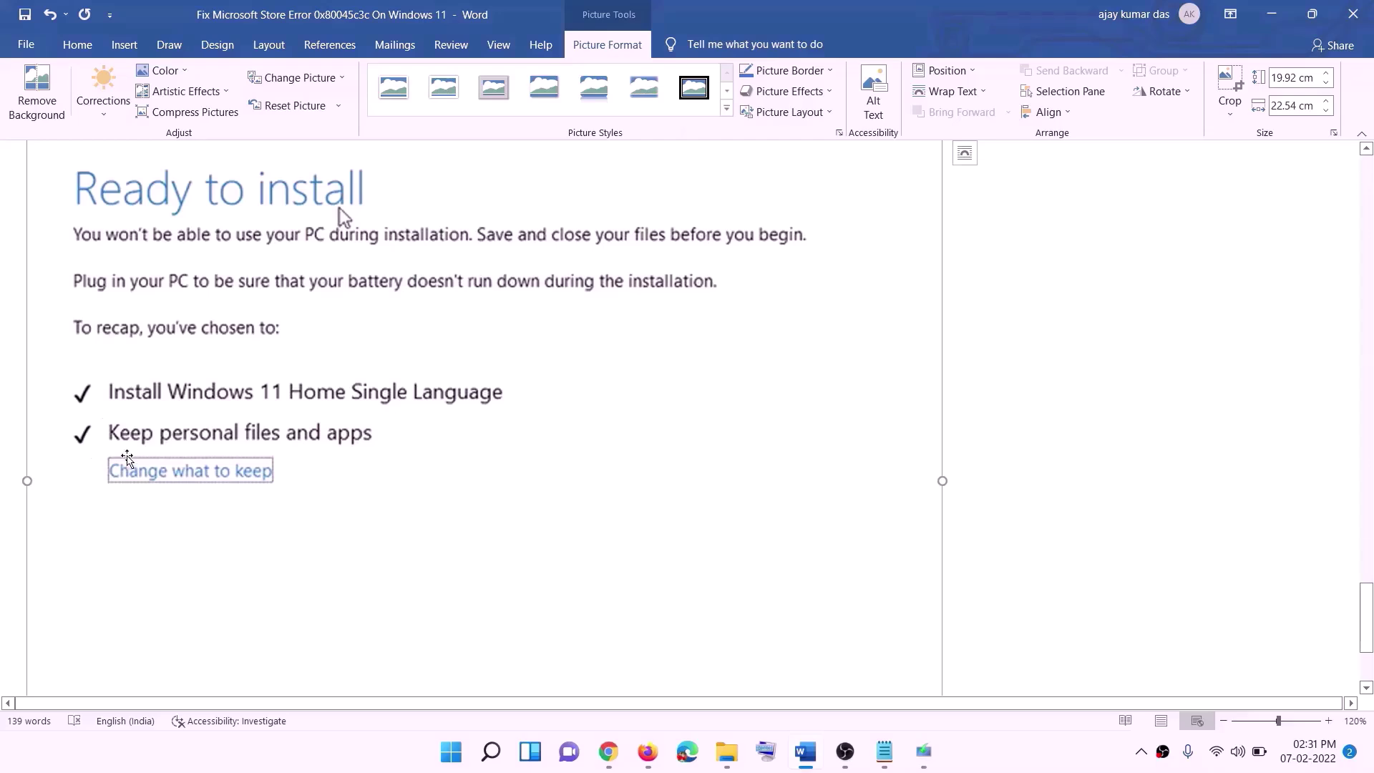
scroll(484, 448, "down", 3)
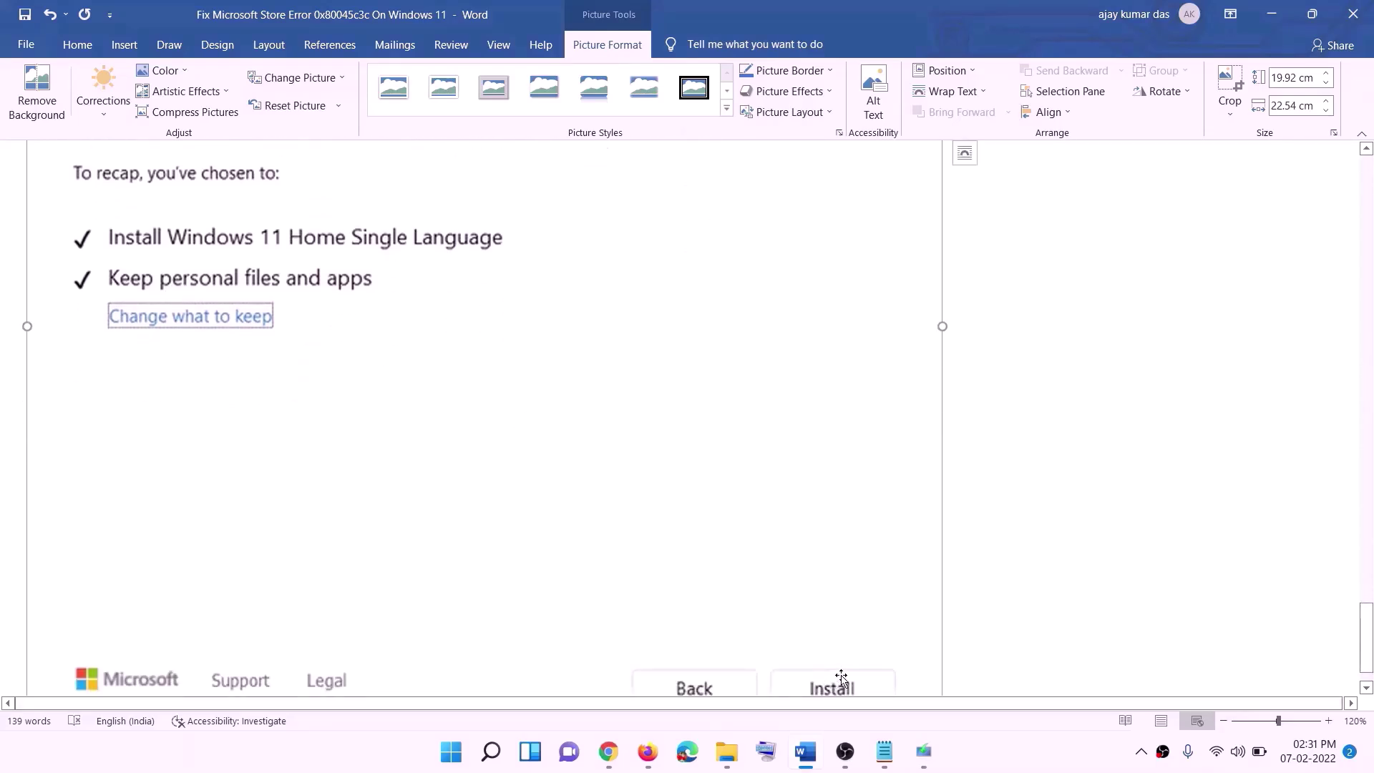
scroll(730, 537, "up", 7)
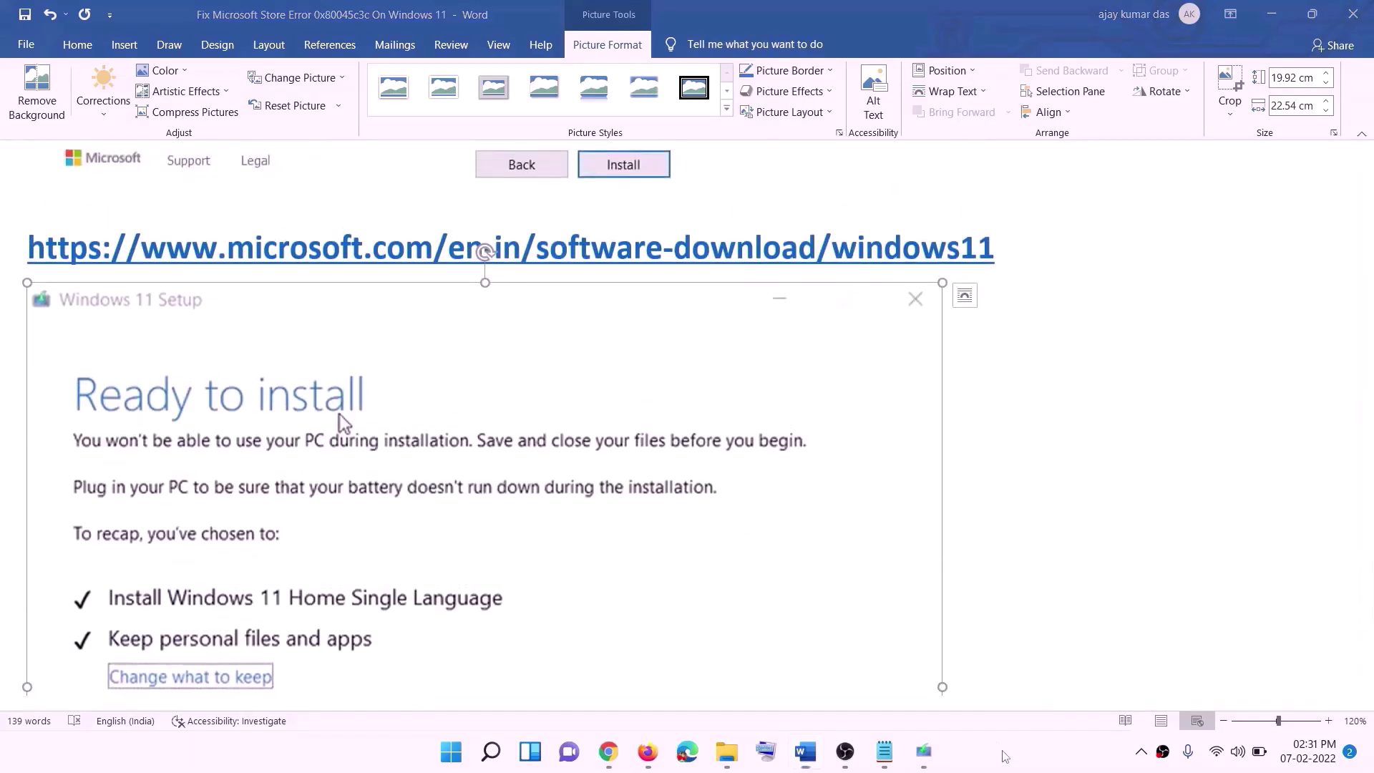